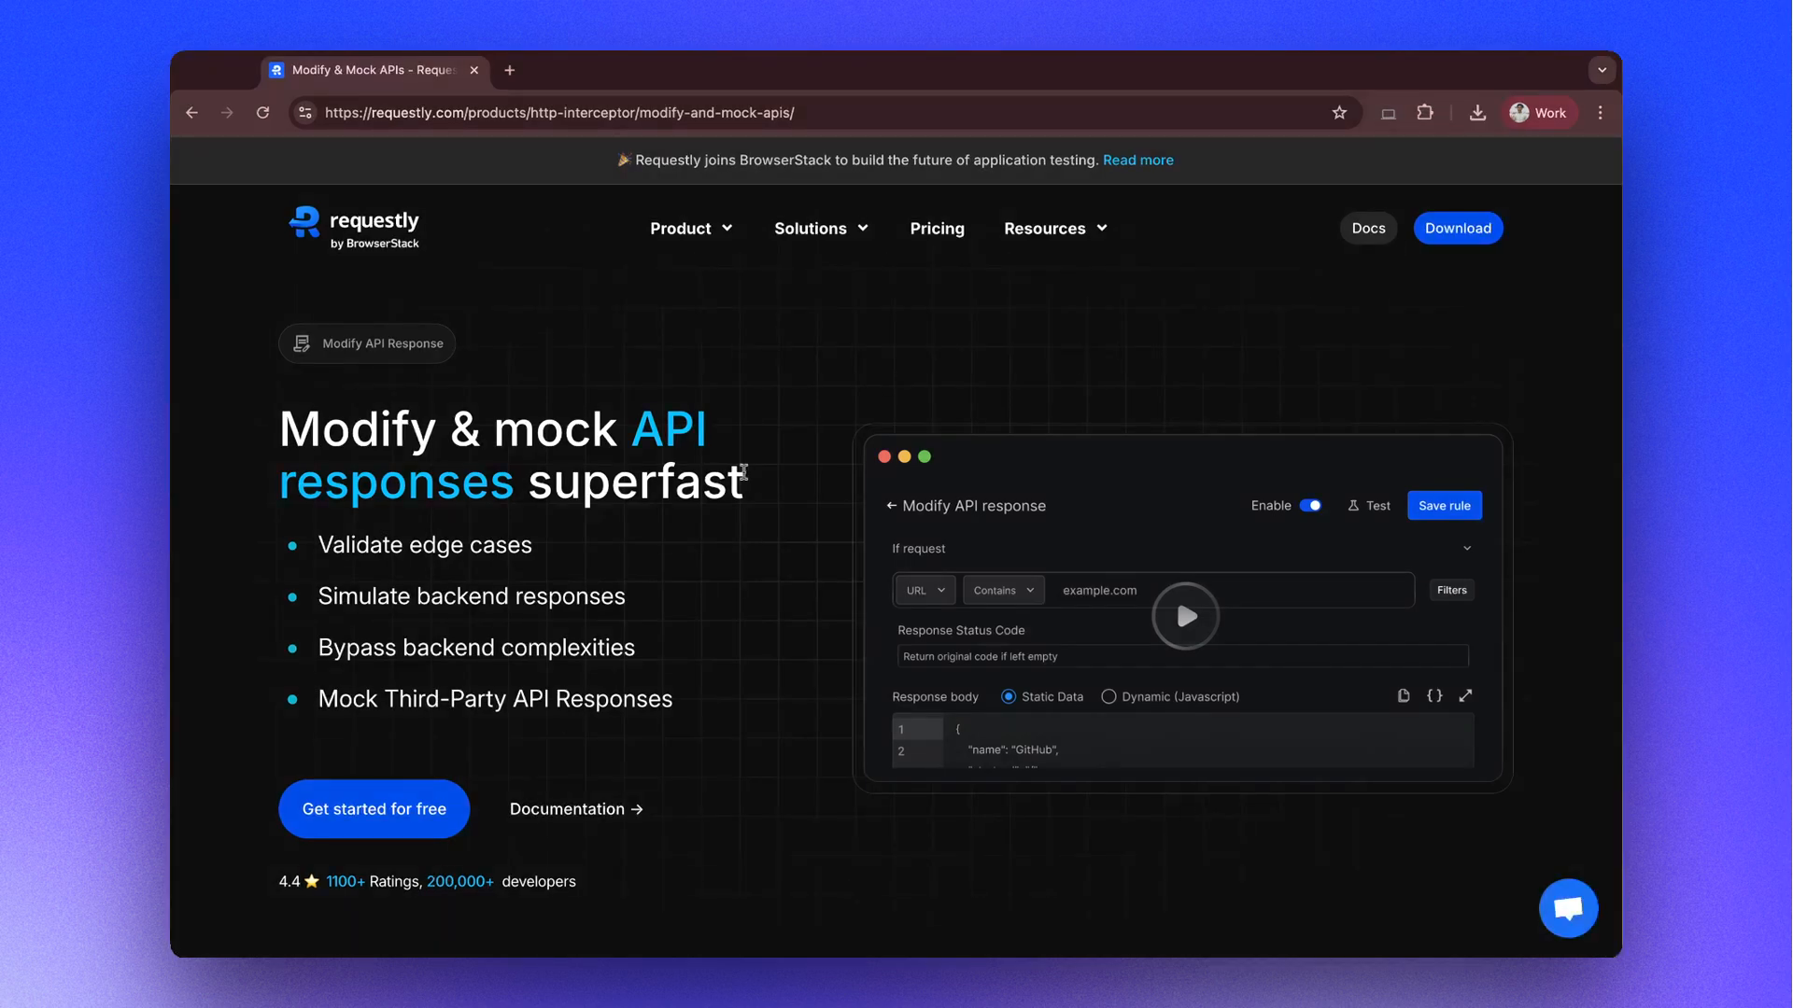
# - Install the Requestly extension from the Chrome Web Store and continue to its web app
pyautogui.click(438, 813)
pyautogui.click(413, 658)
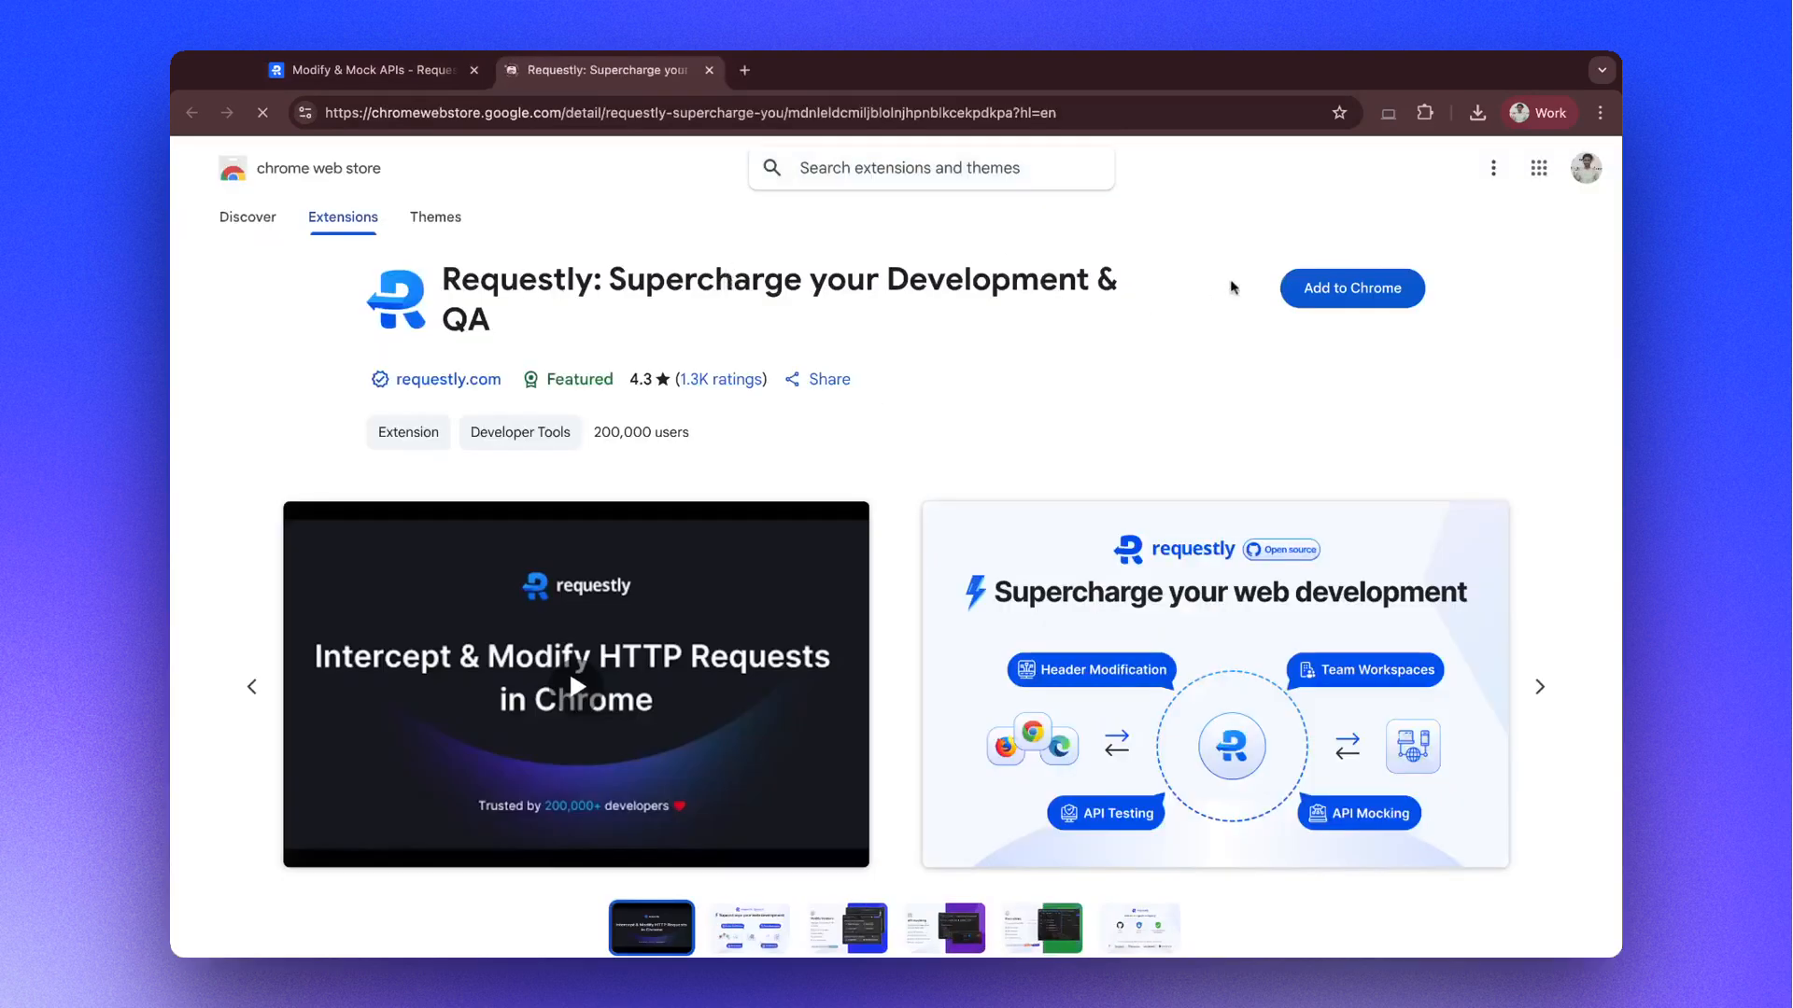
pyautogui.click(1345, 287)
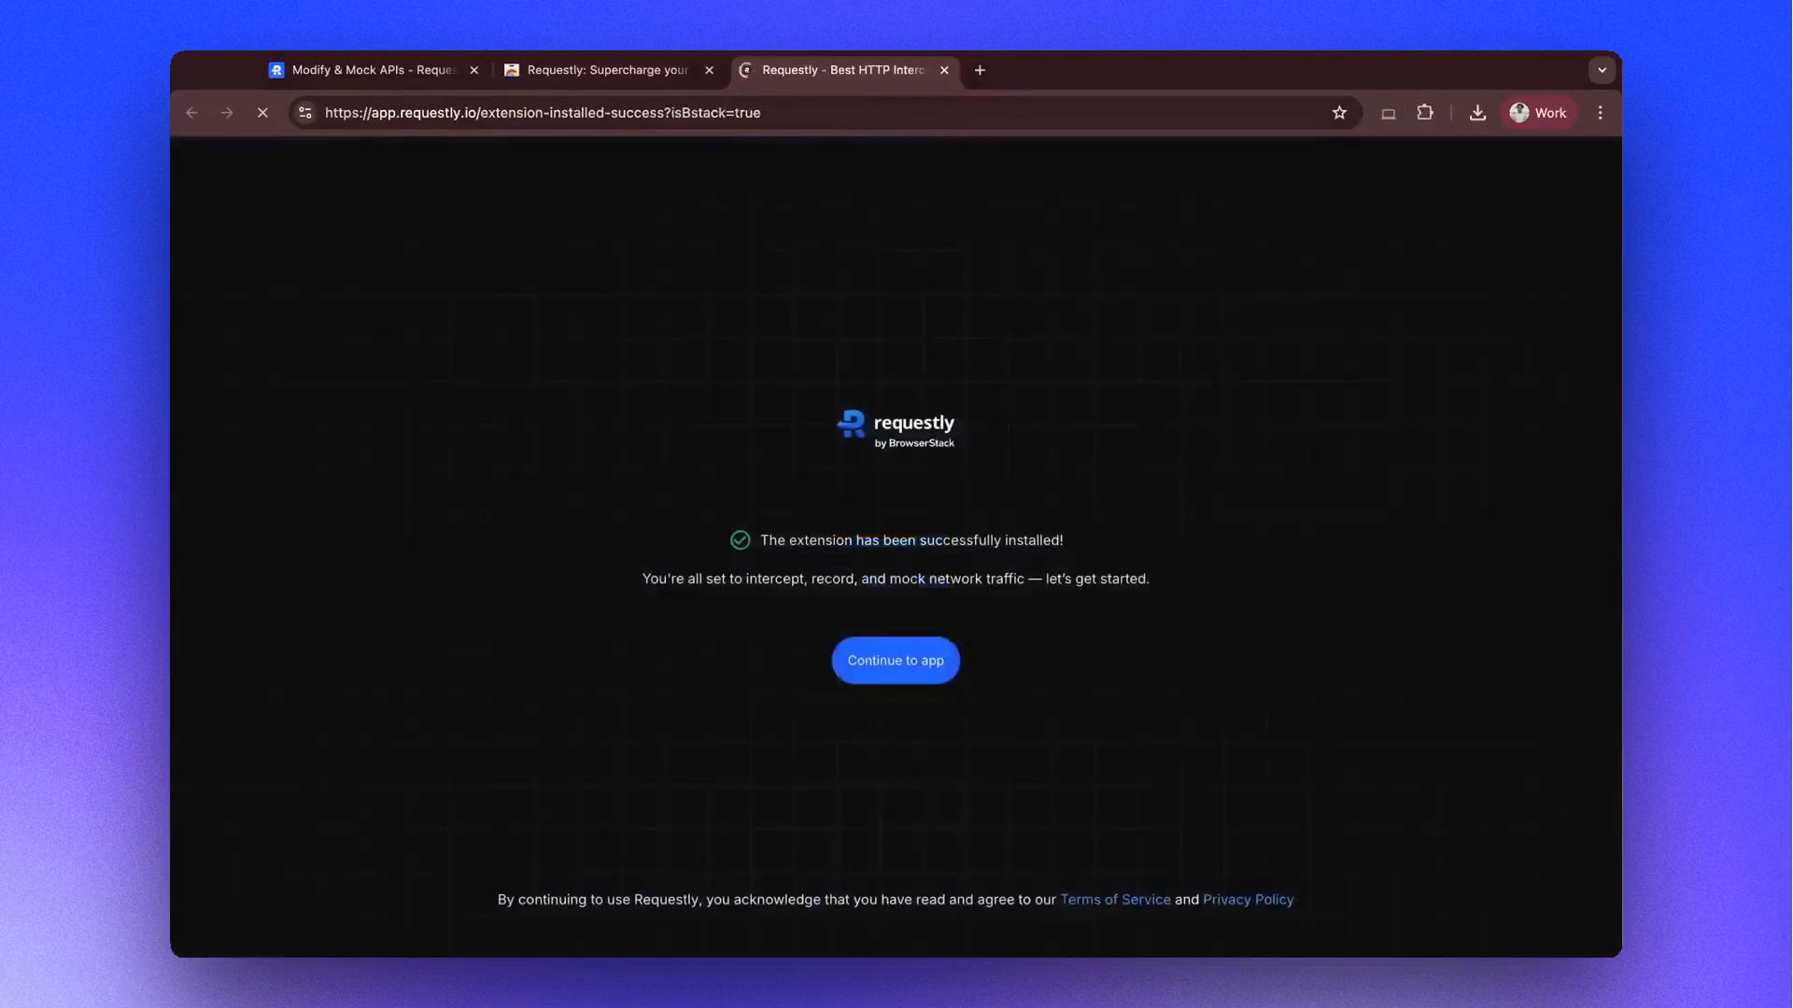
pyautogui.click(908, 668)
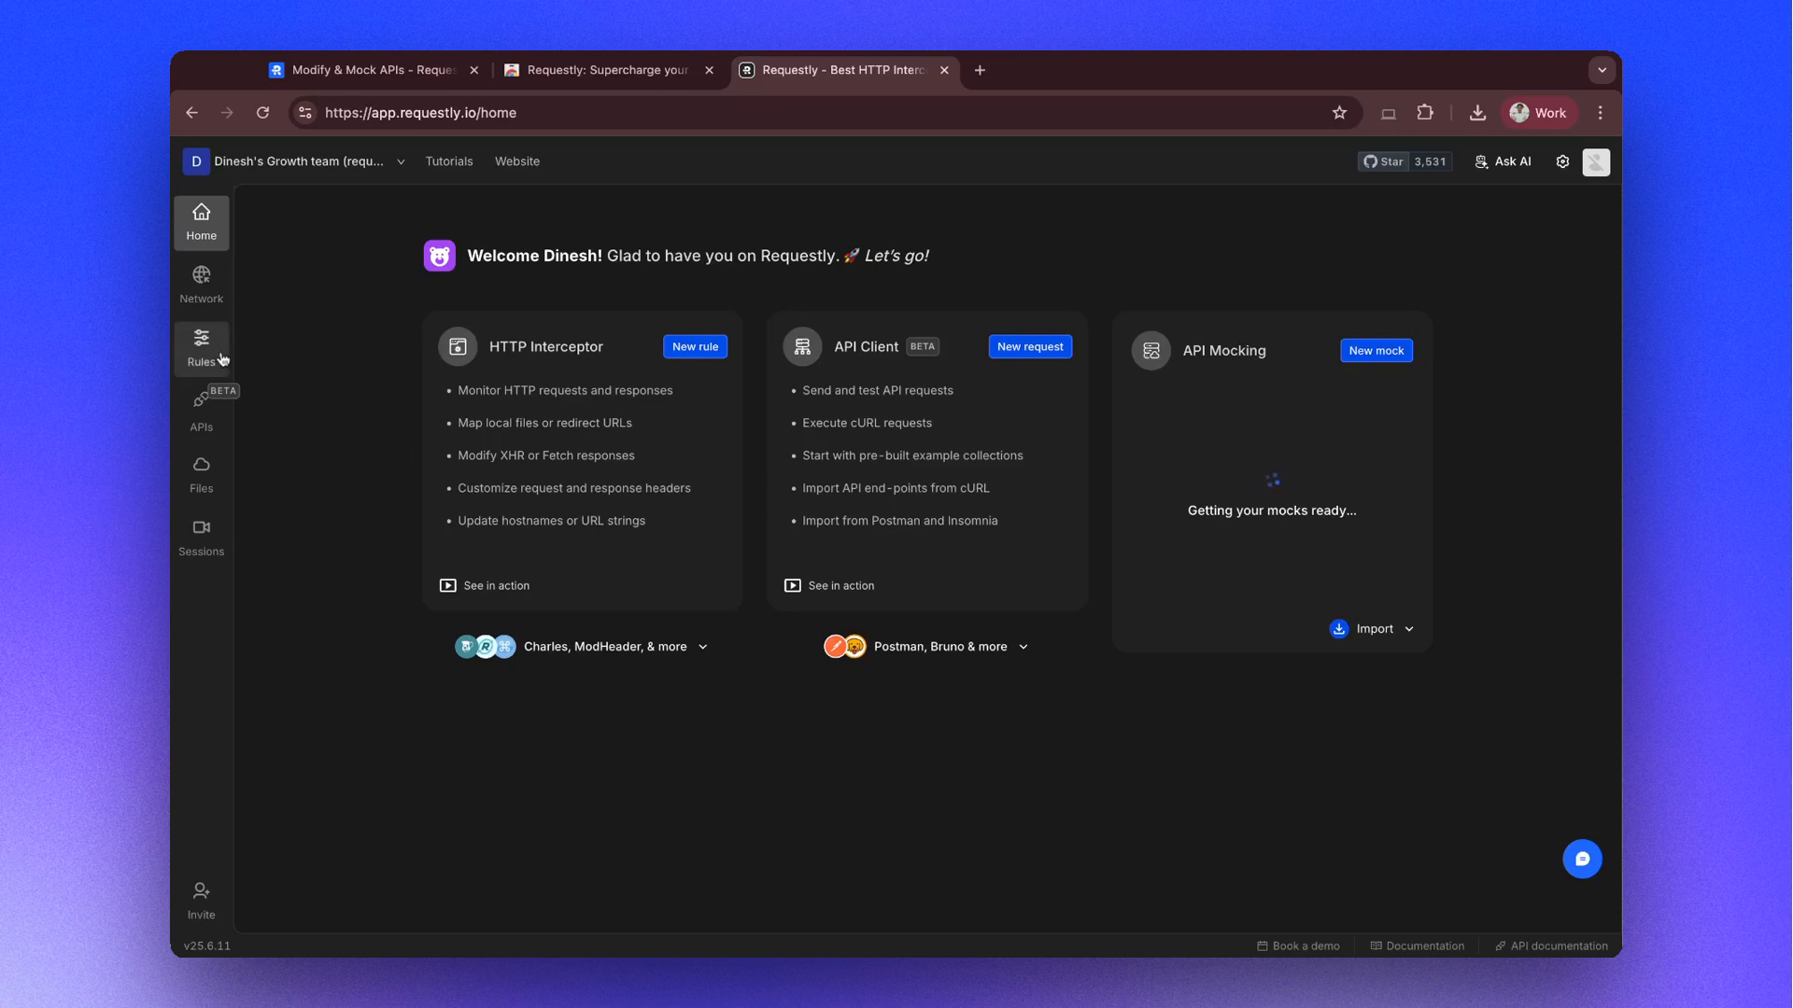
# - Create a new Modify API Response rule and name it "Modify X response"
pyautogui.click(222, 360)
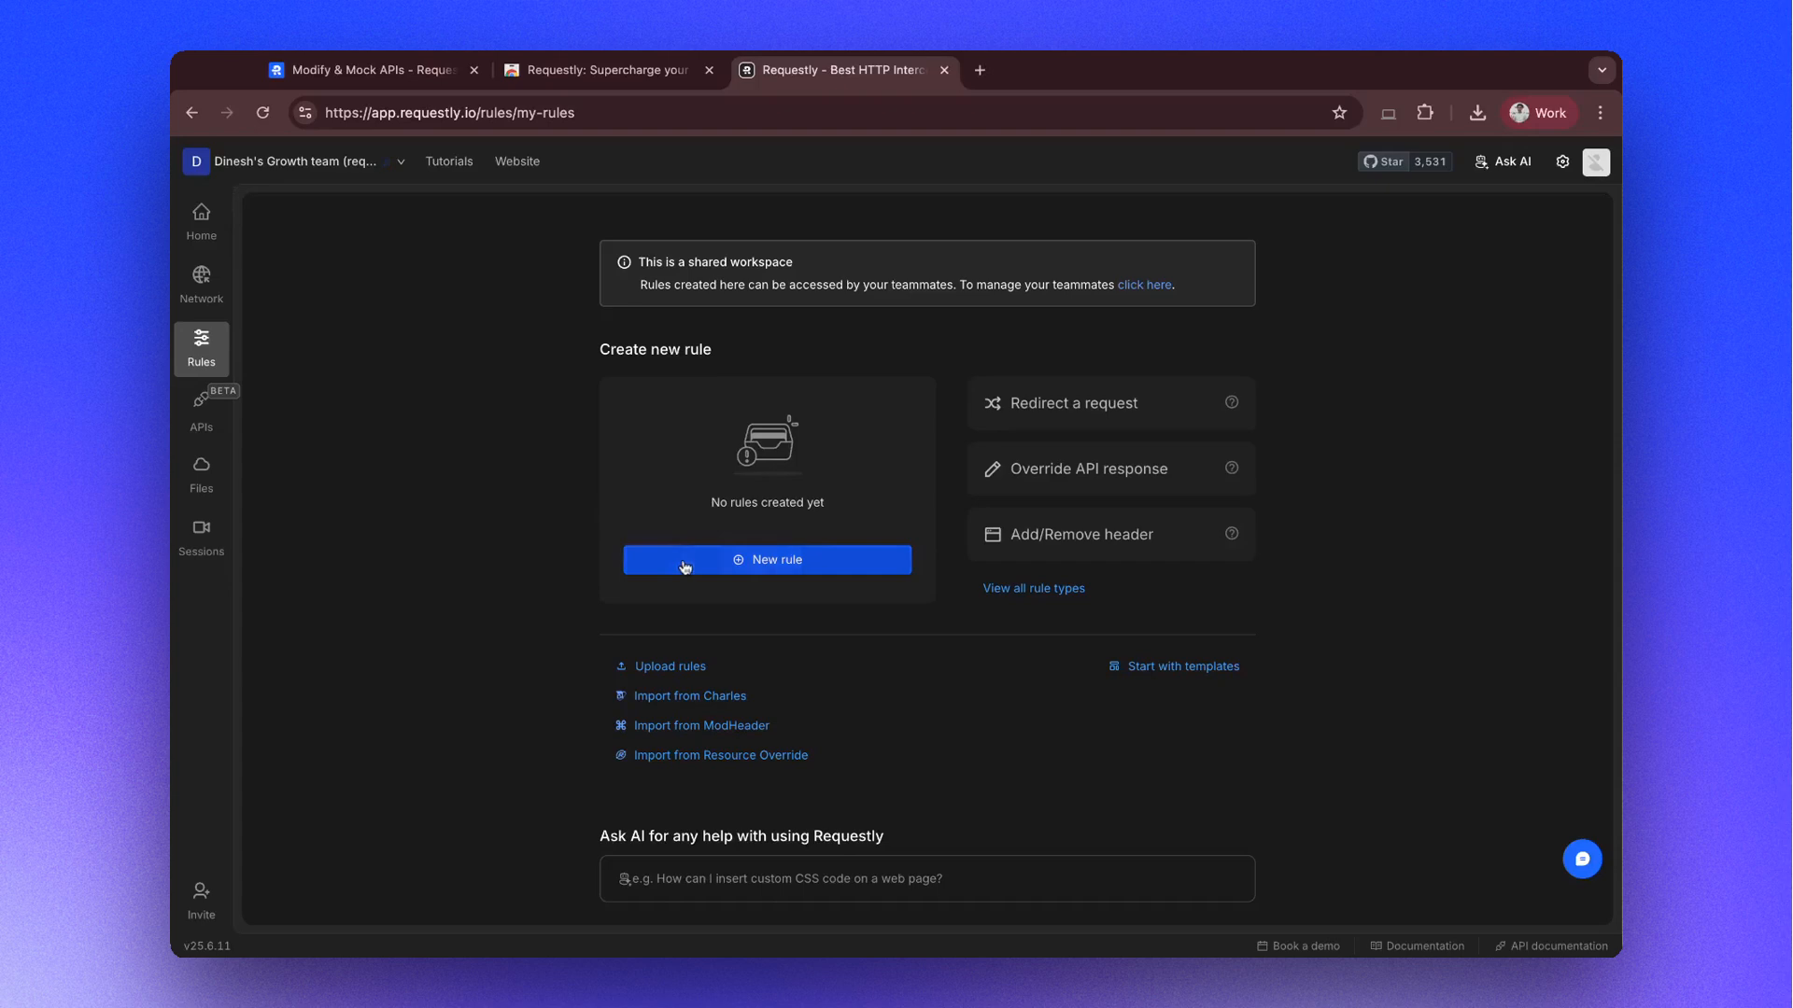
pyautogui.click(684, 566)
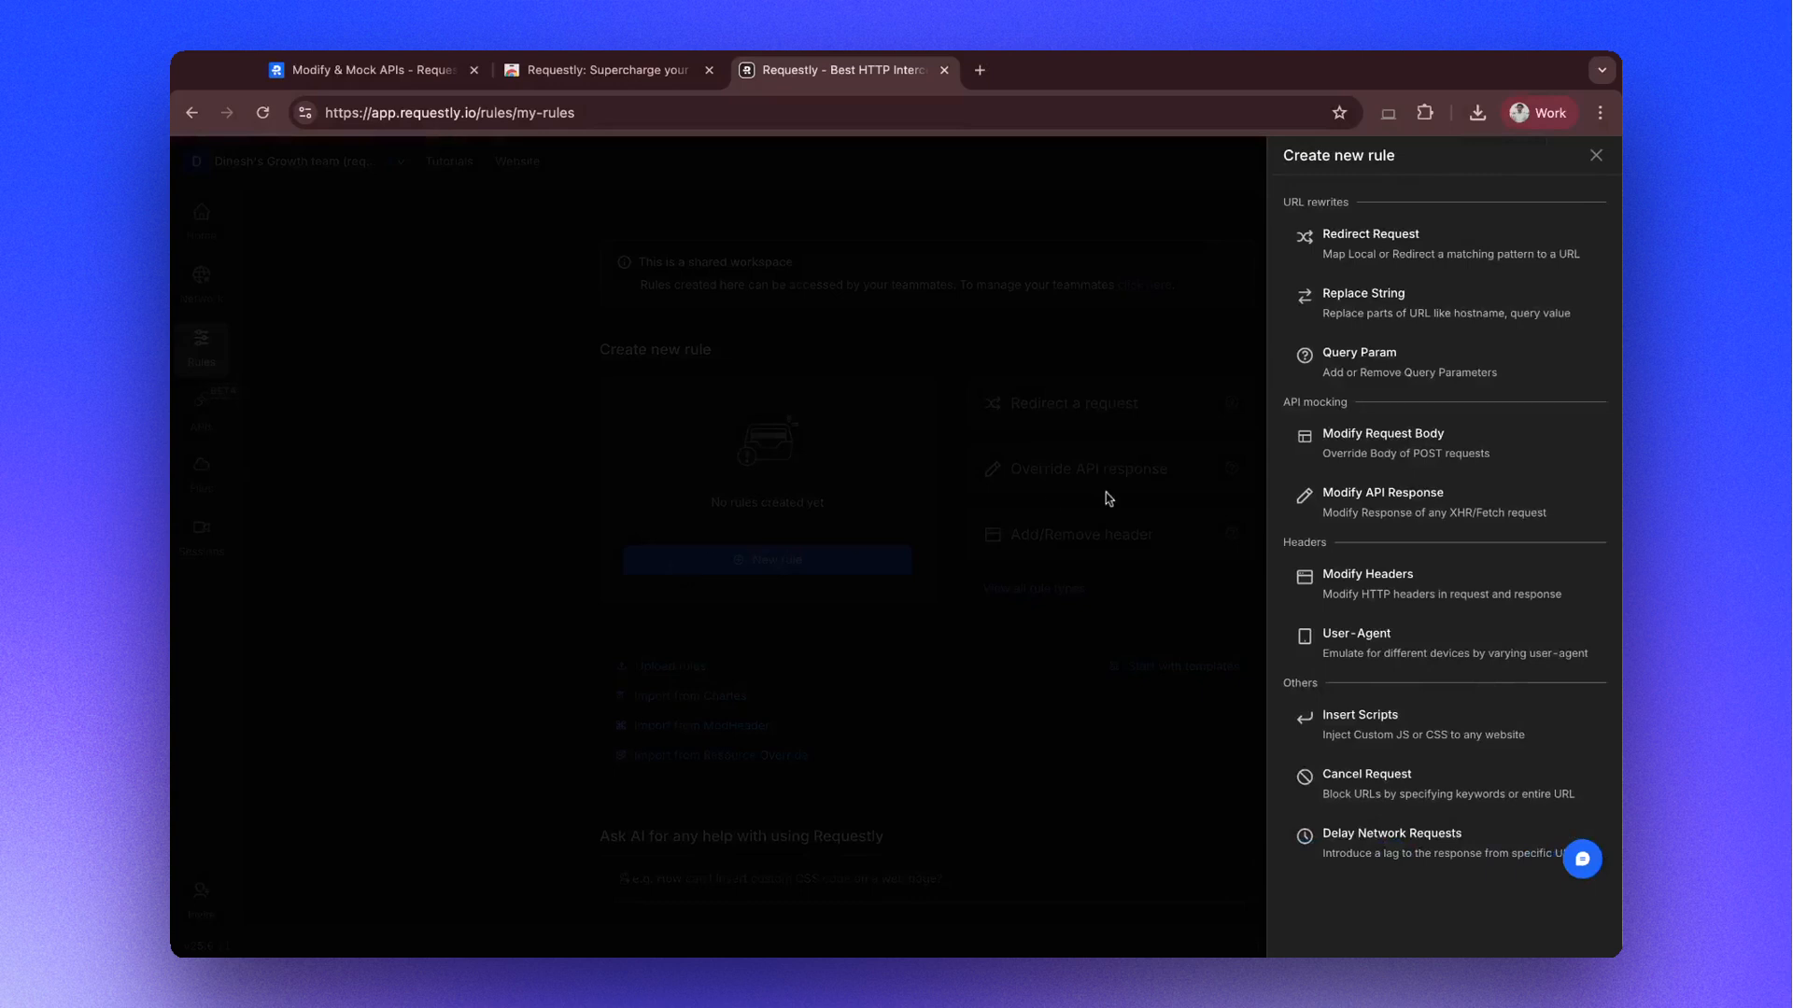
pyautogui.click(1312, 509)
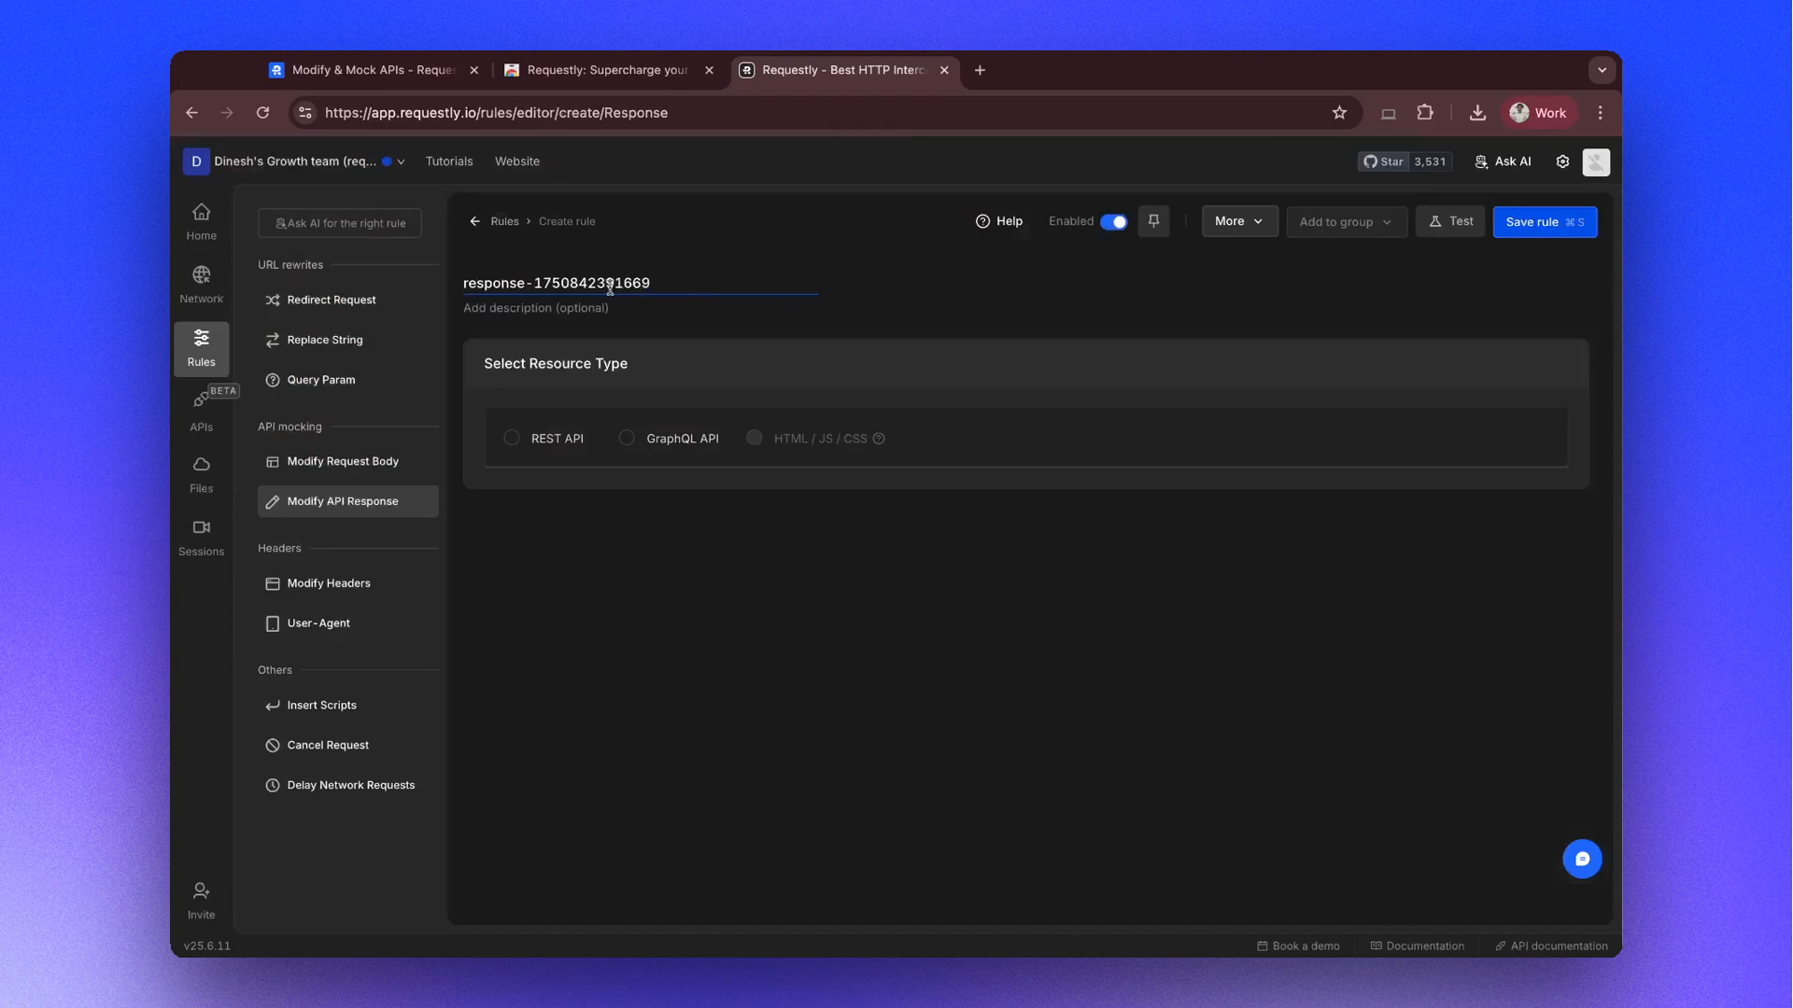
pyautogui.tripleClick(610, 287)
pyautogui.write('Modify X response')
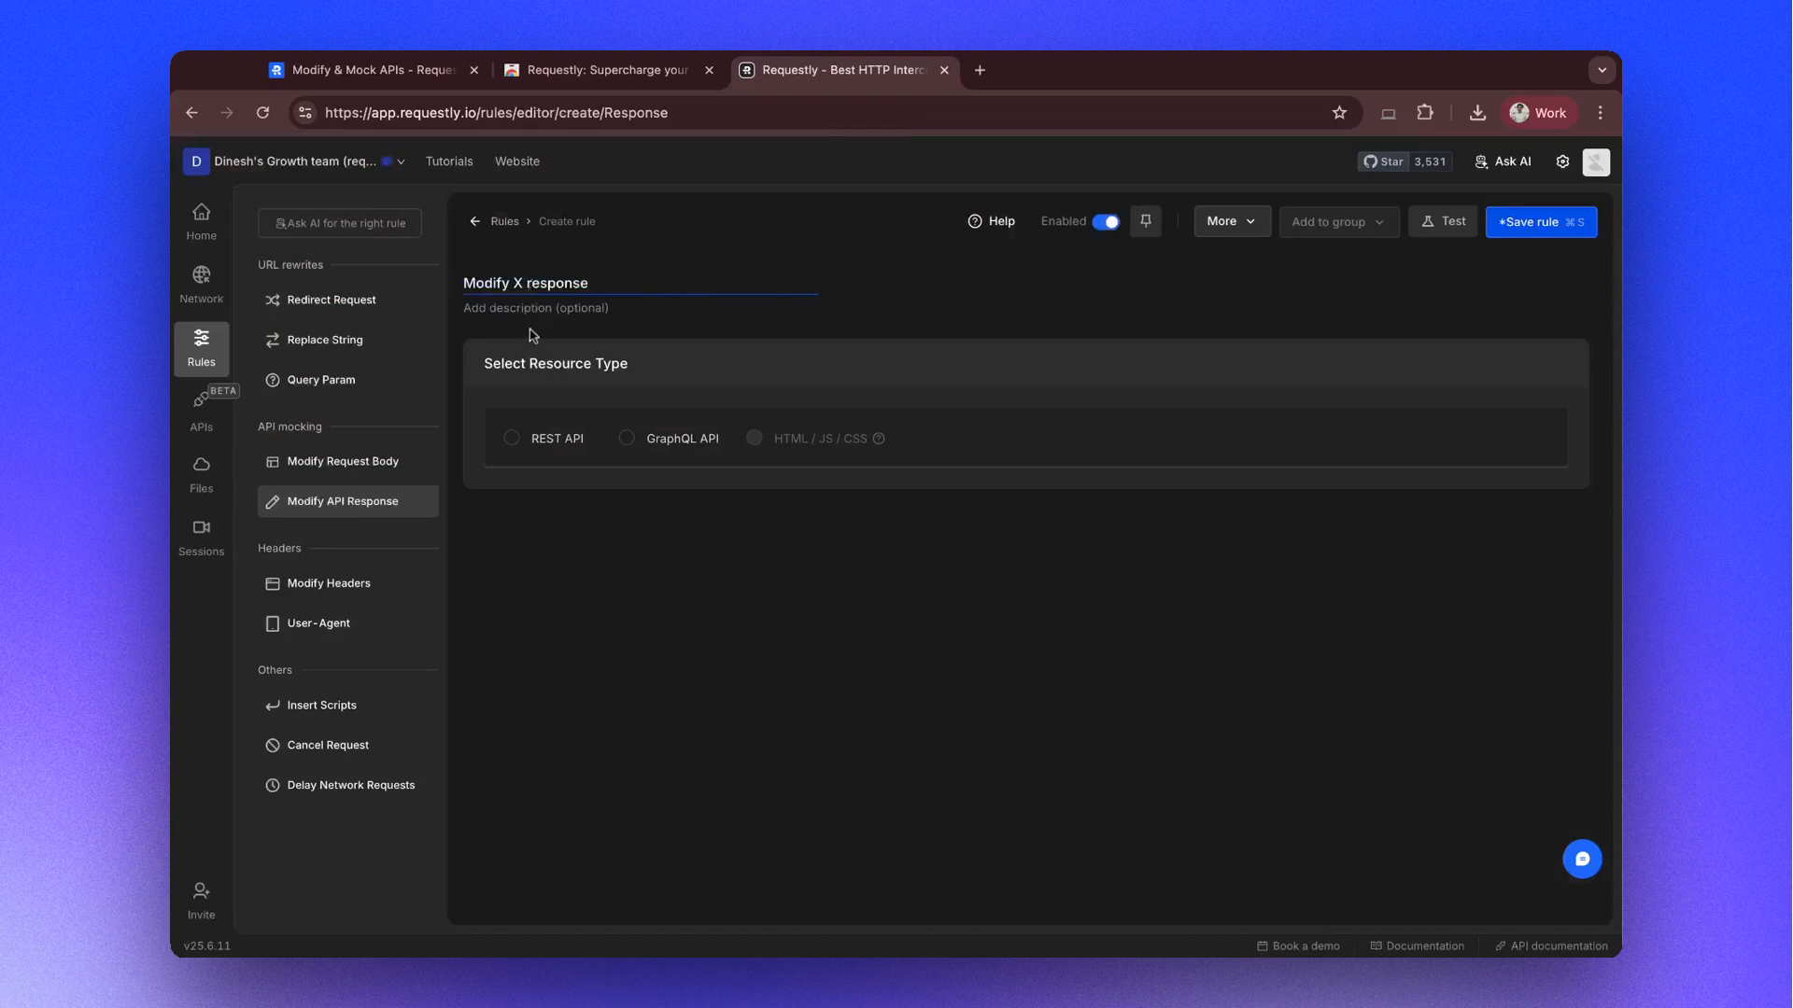
pyautogui.click(533, 343)
# - Load x.com in a new tab, show its network traffic in the developer tools, and reload the page to capture the requests
pyautogui.hotkey('ctrl', 't')
pyautogui.write('x.com')
pyautogui.press('Return')
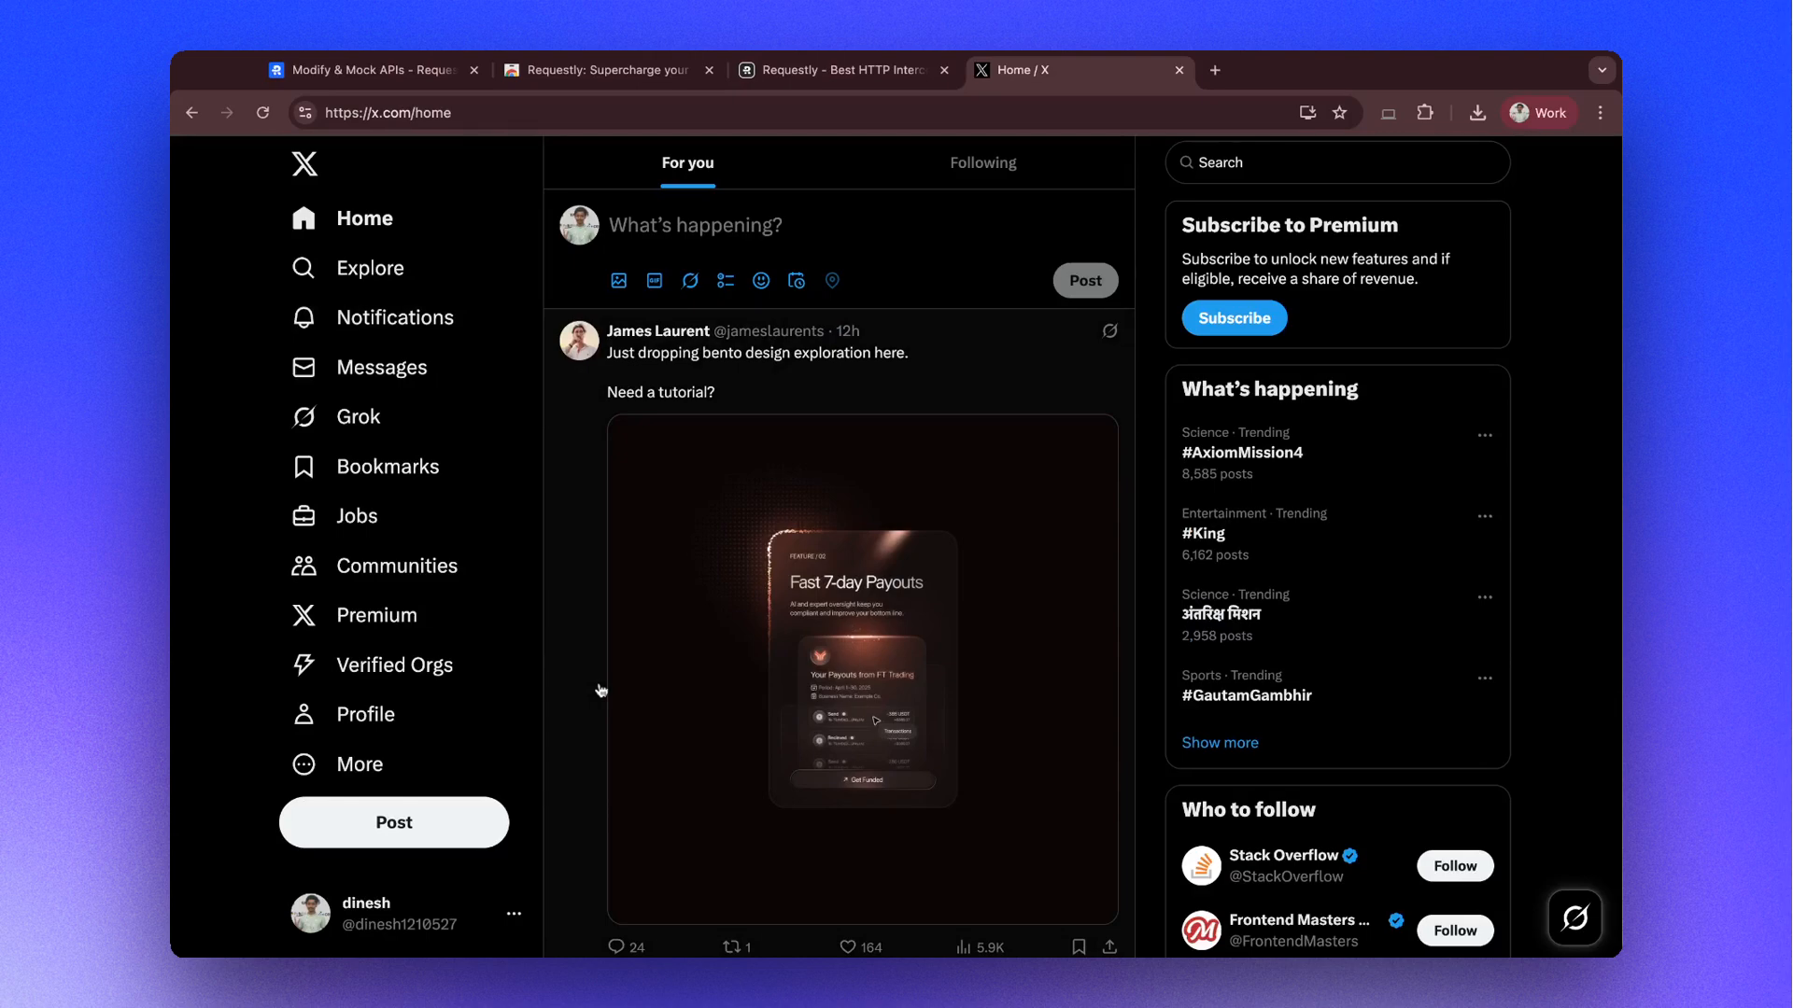
pyautogui.press('super+alt+i')
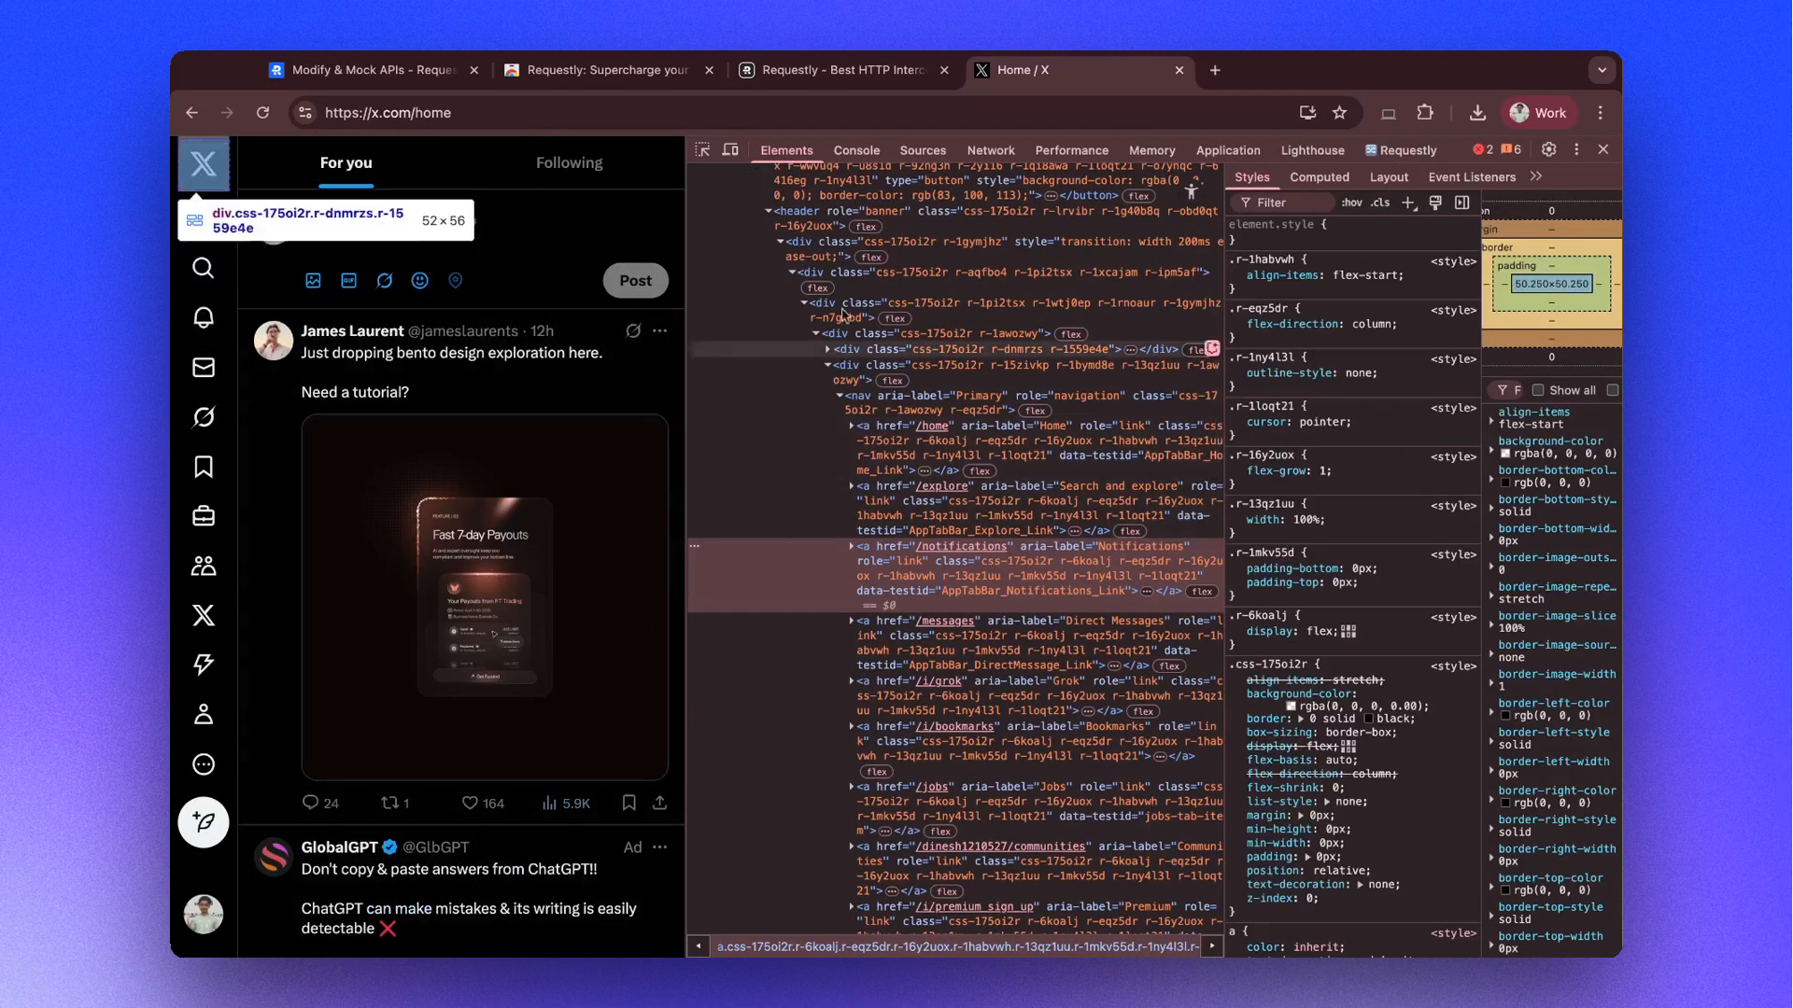
pyautogui.click(989, 151)
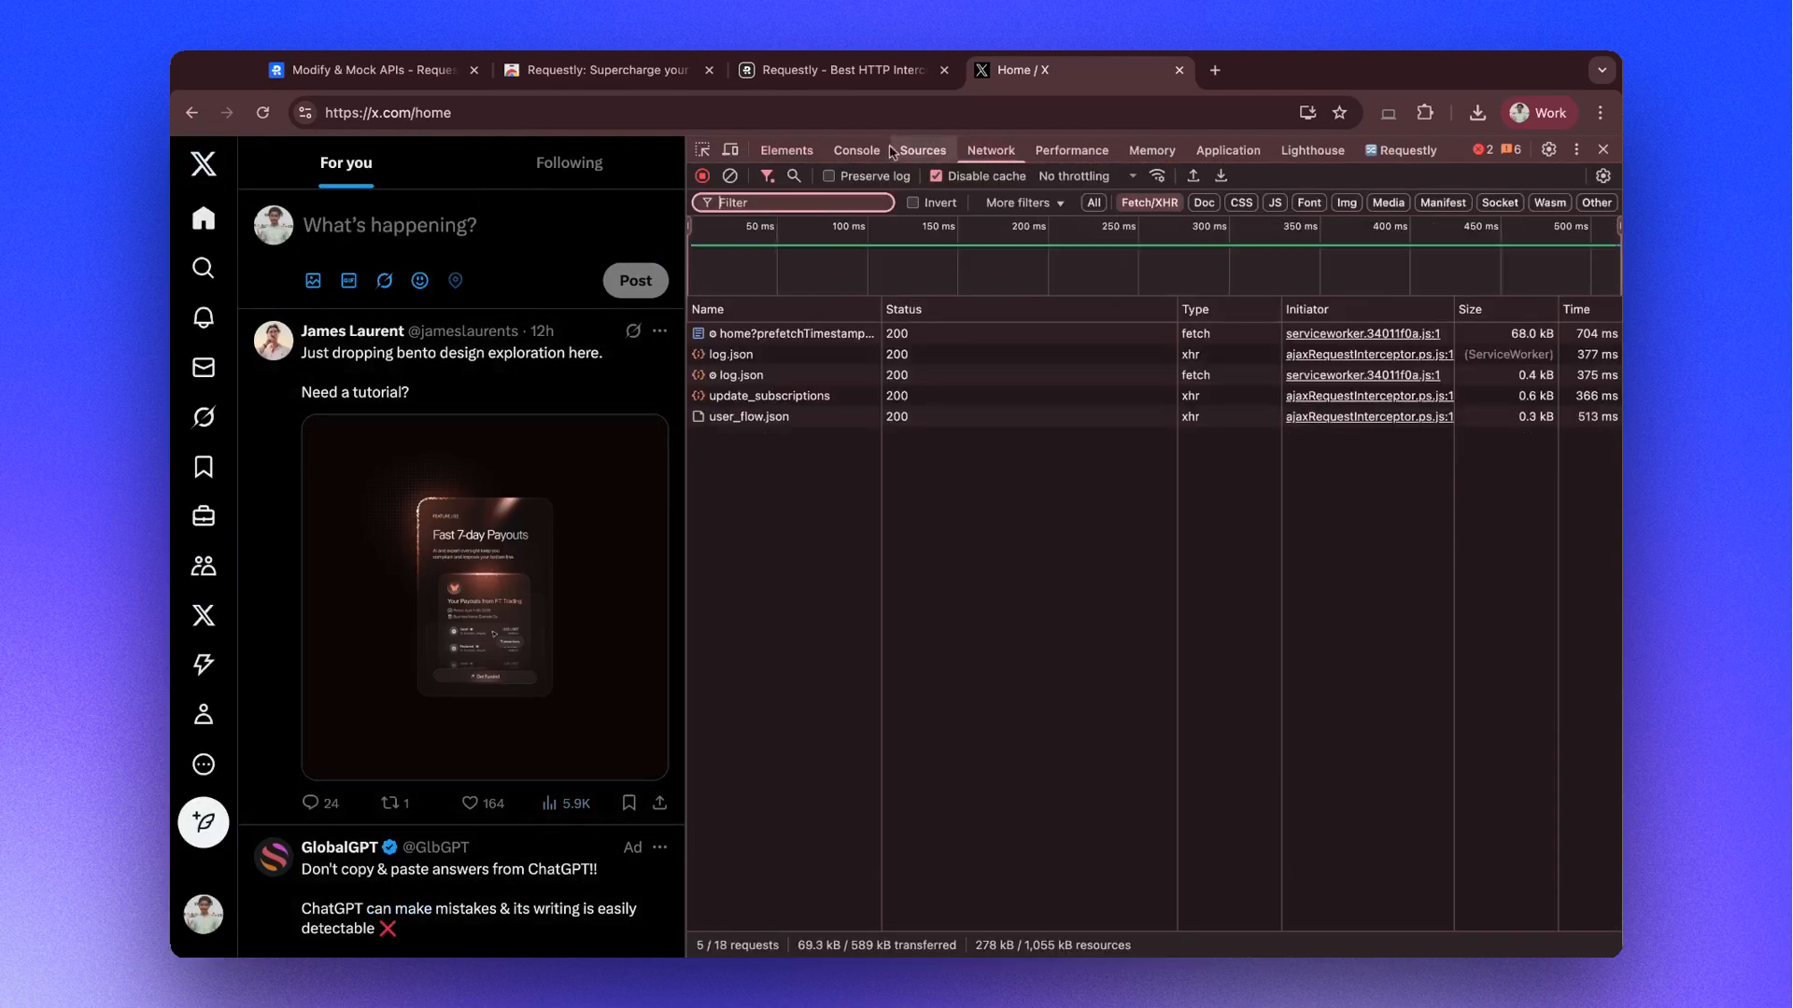
pyautogui.click(263, 112)
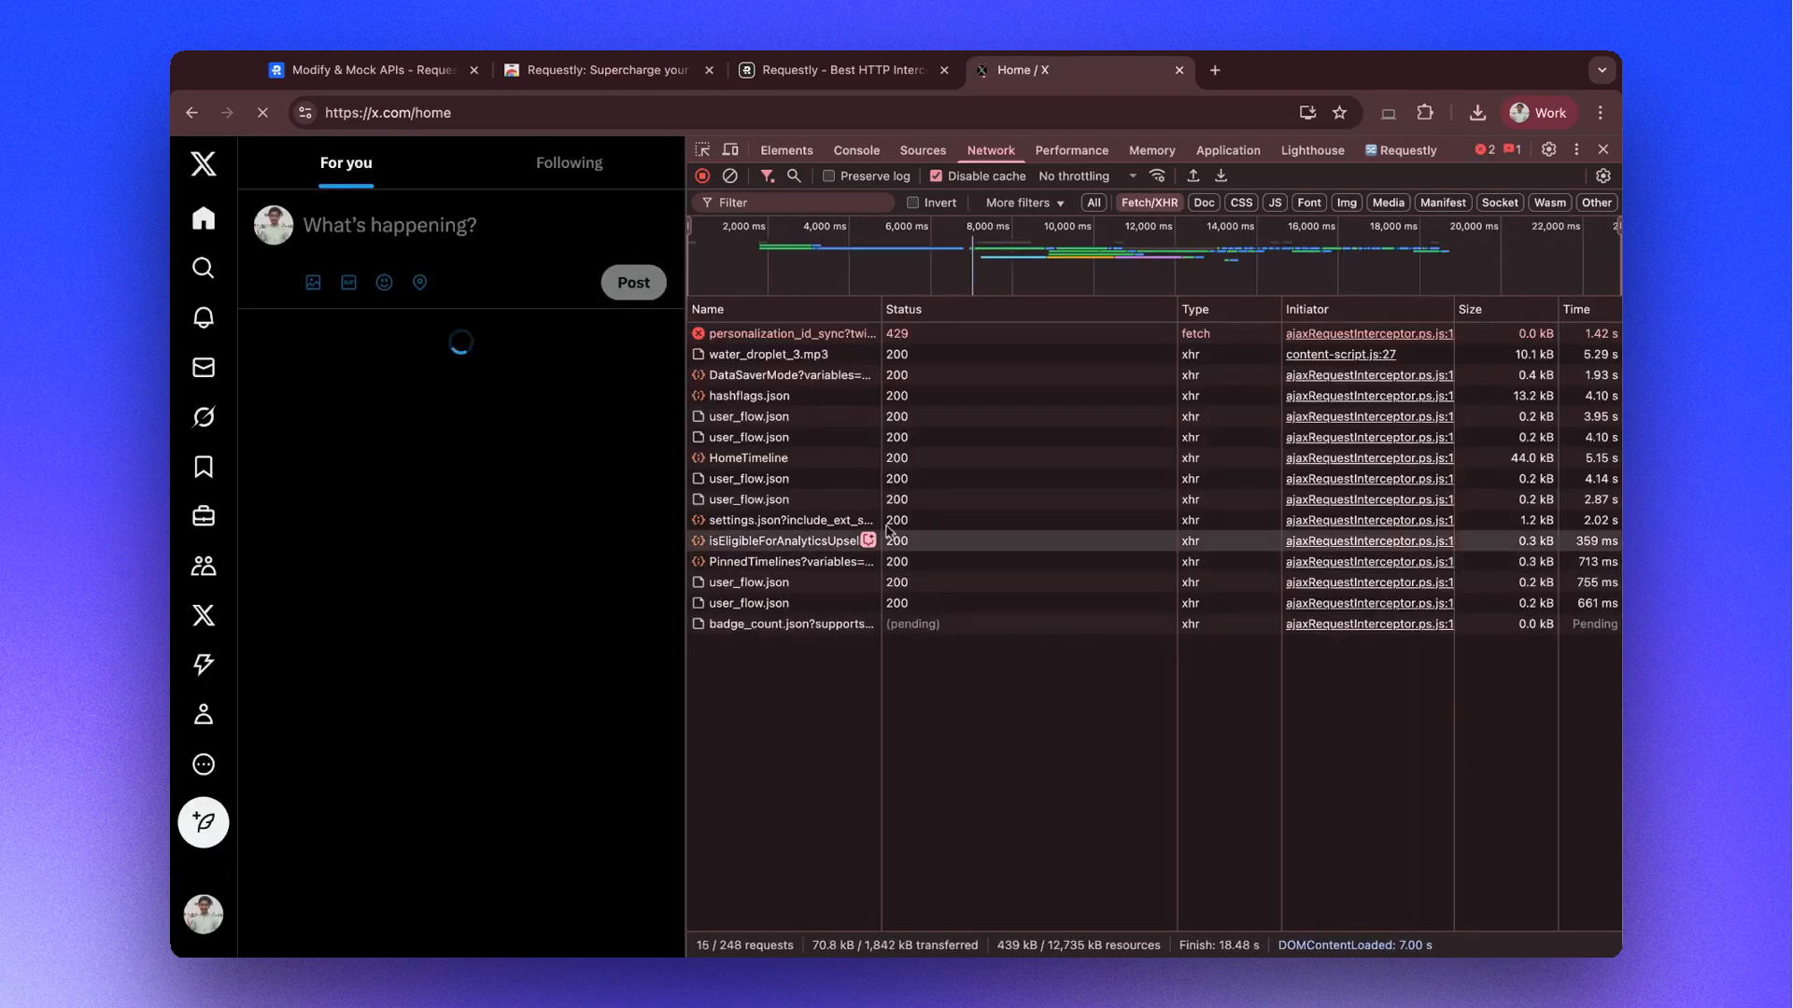
# - Inspect the response body of the HomeTimeline request
pyautogui.click(784, 464)
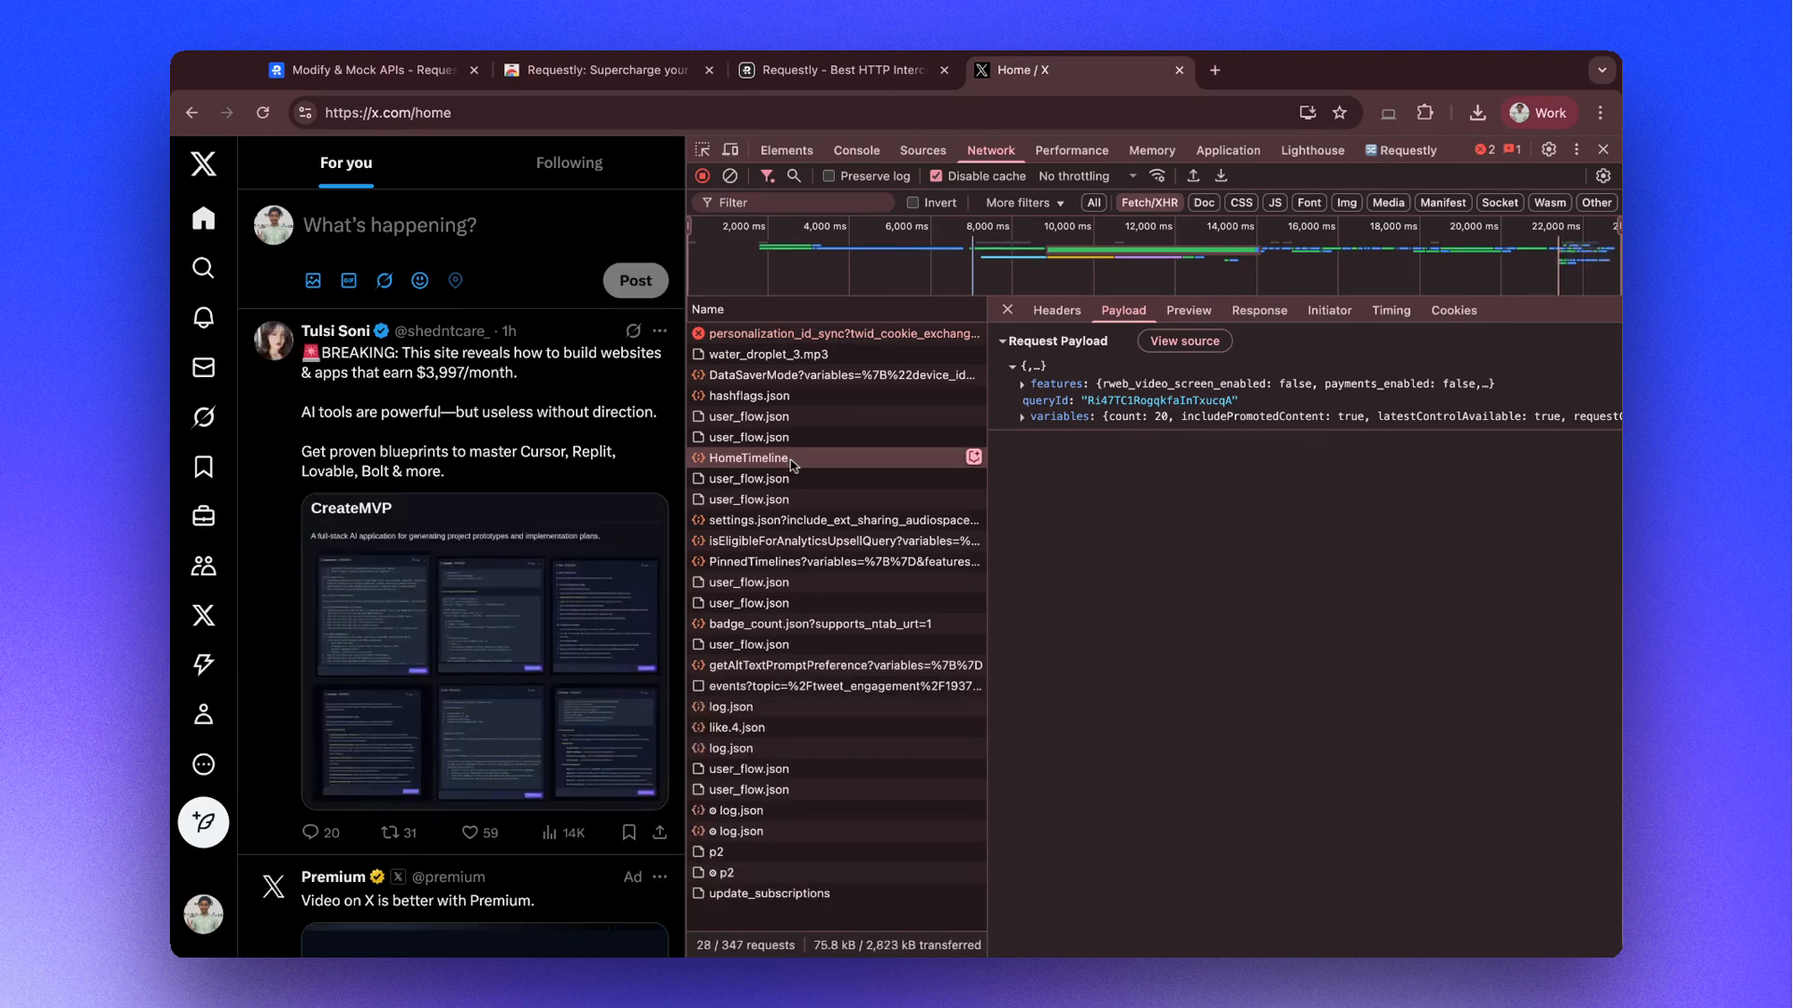
pyautogui.click(1258, 310)
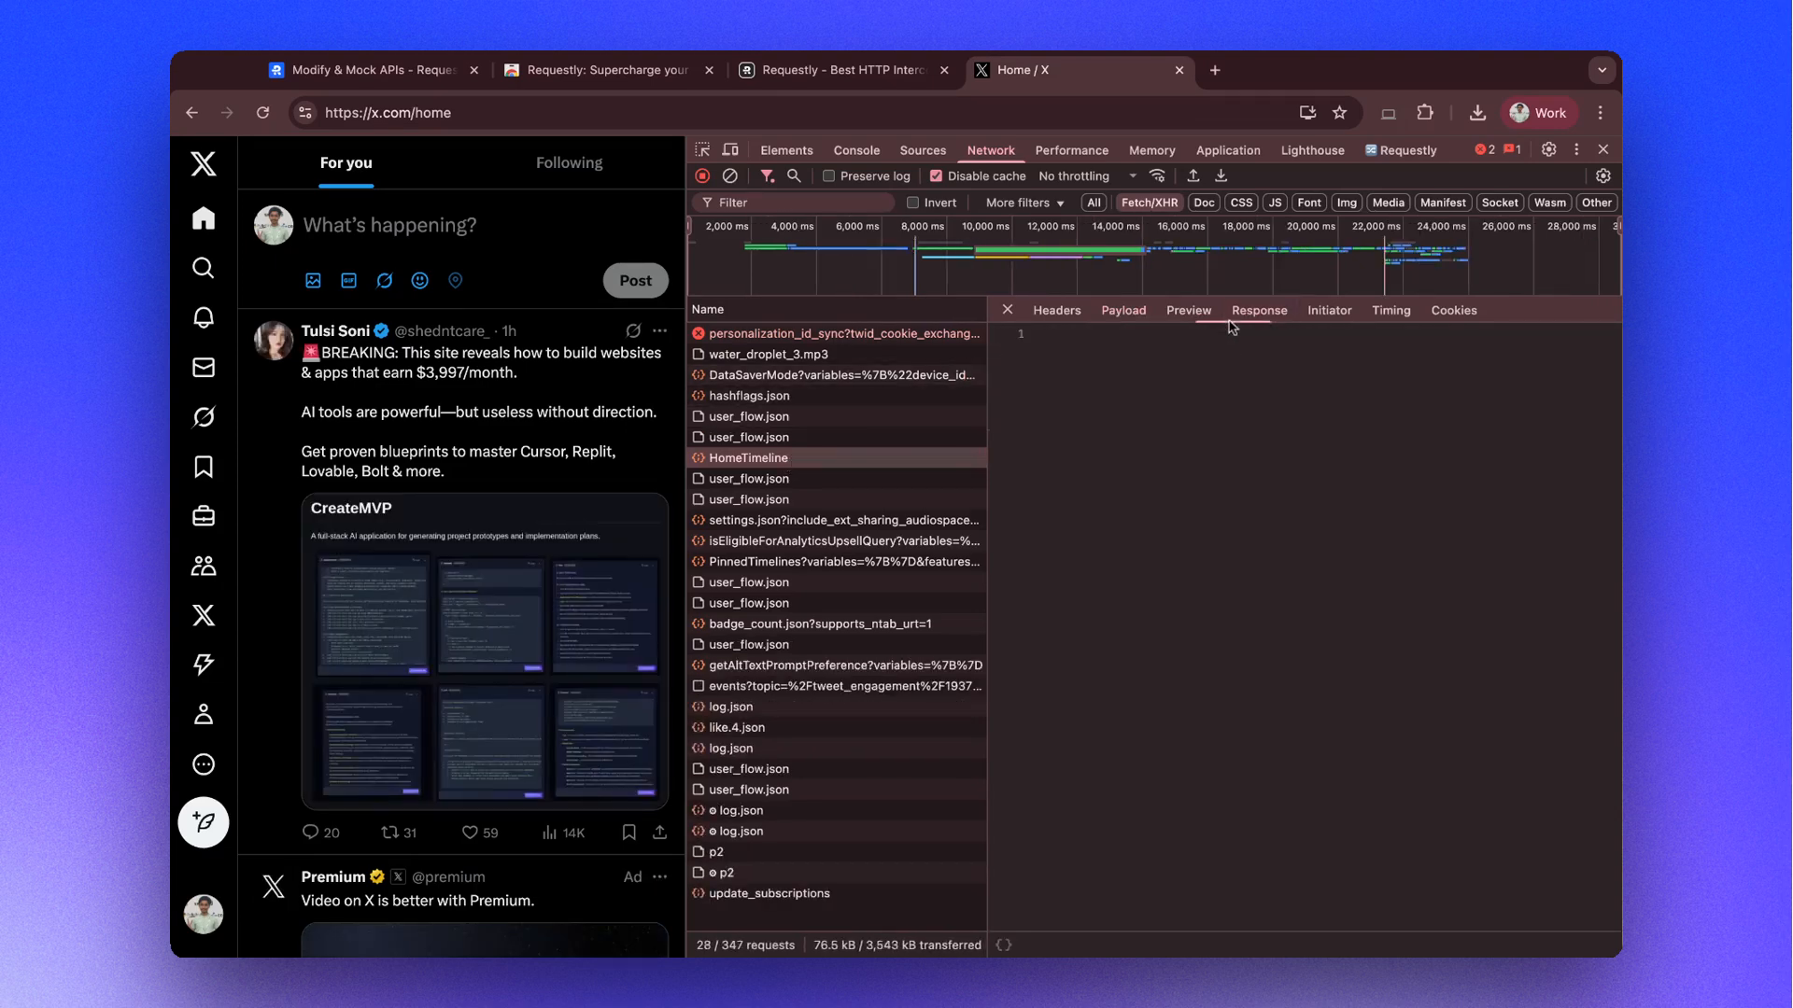
pyautogui.scroll(-15, 1228, 432)
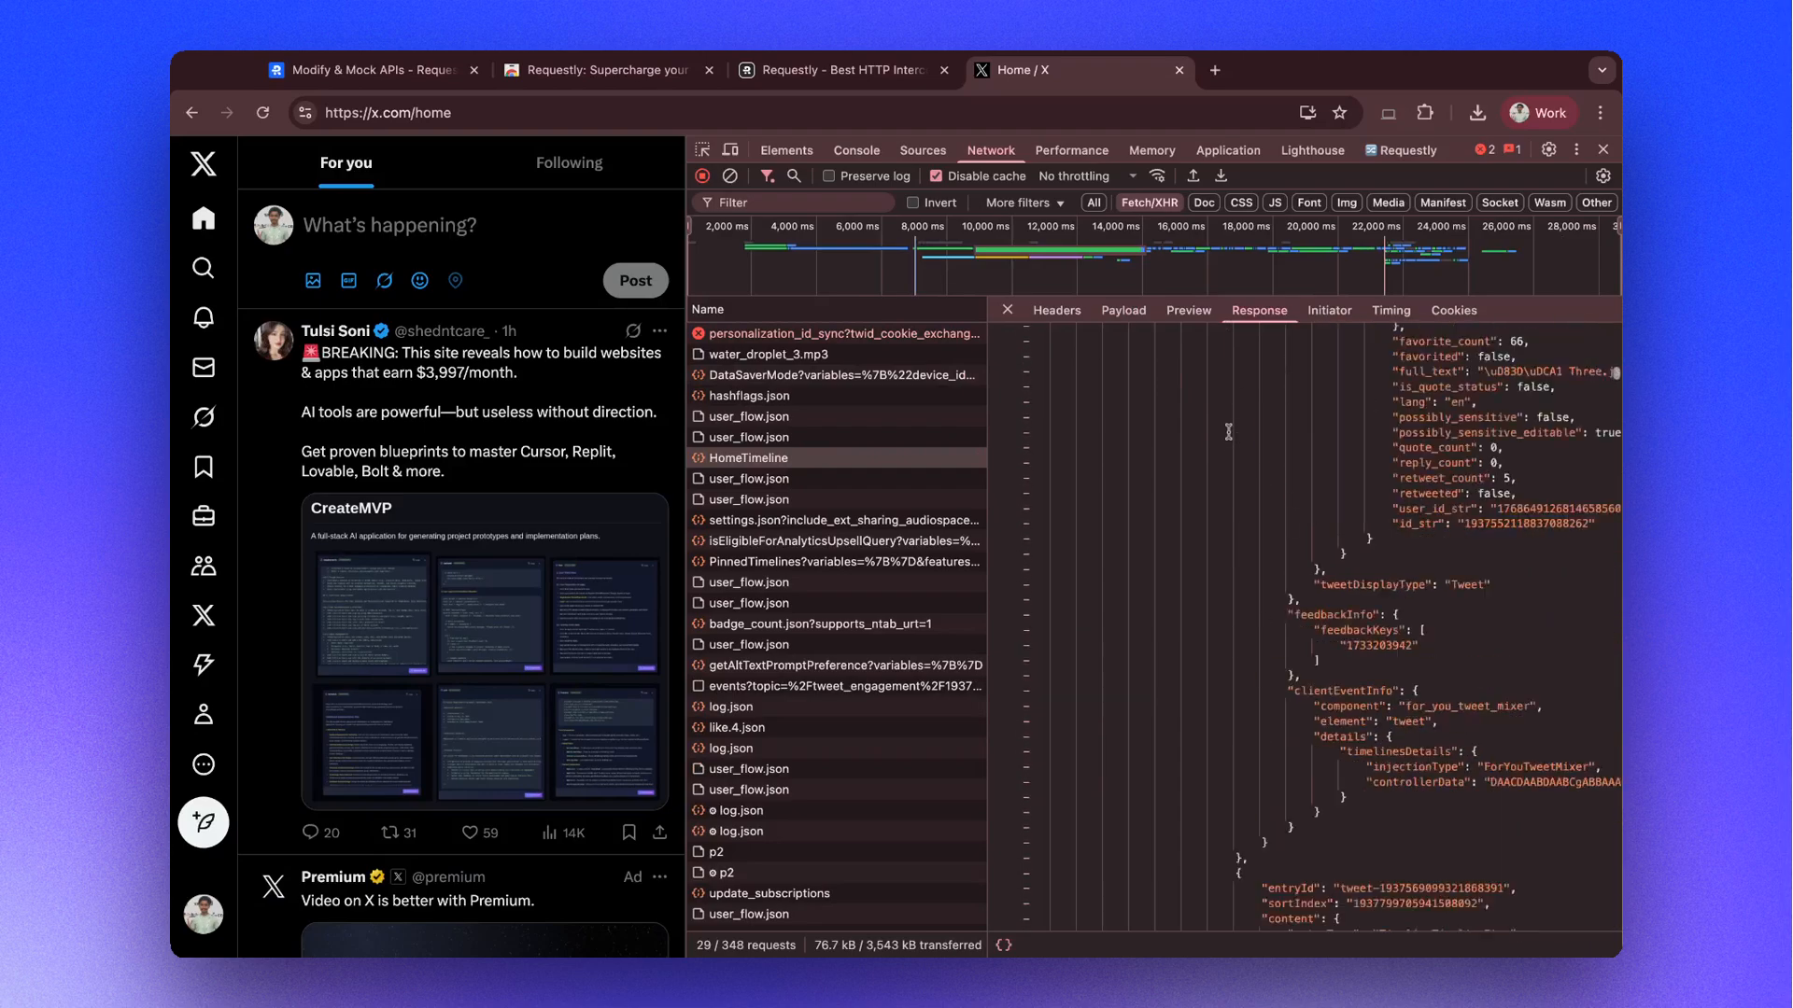
pyautogui.scroll(10, 1228, 431)
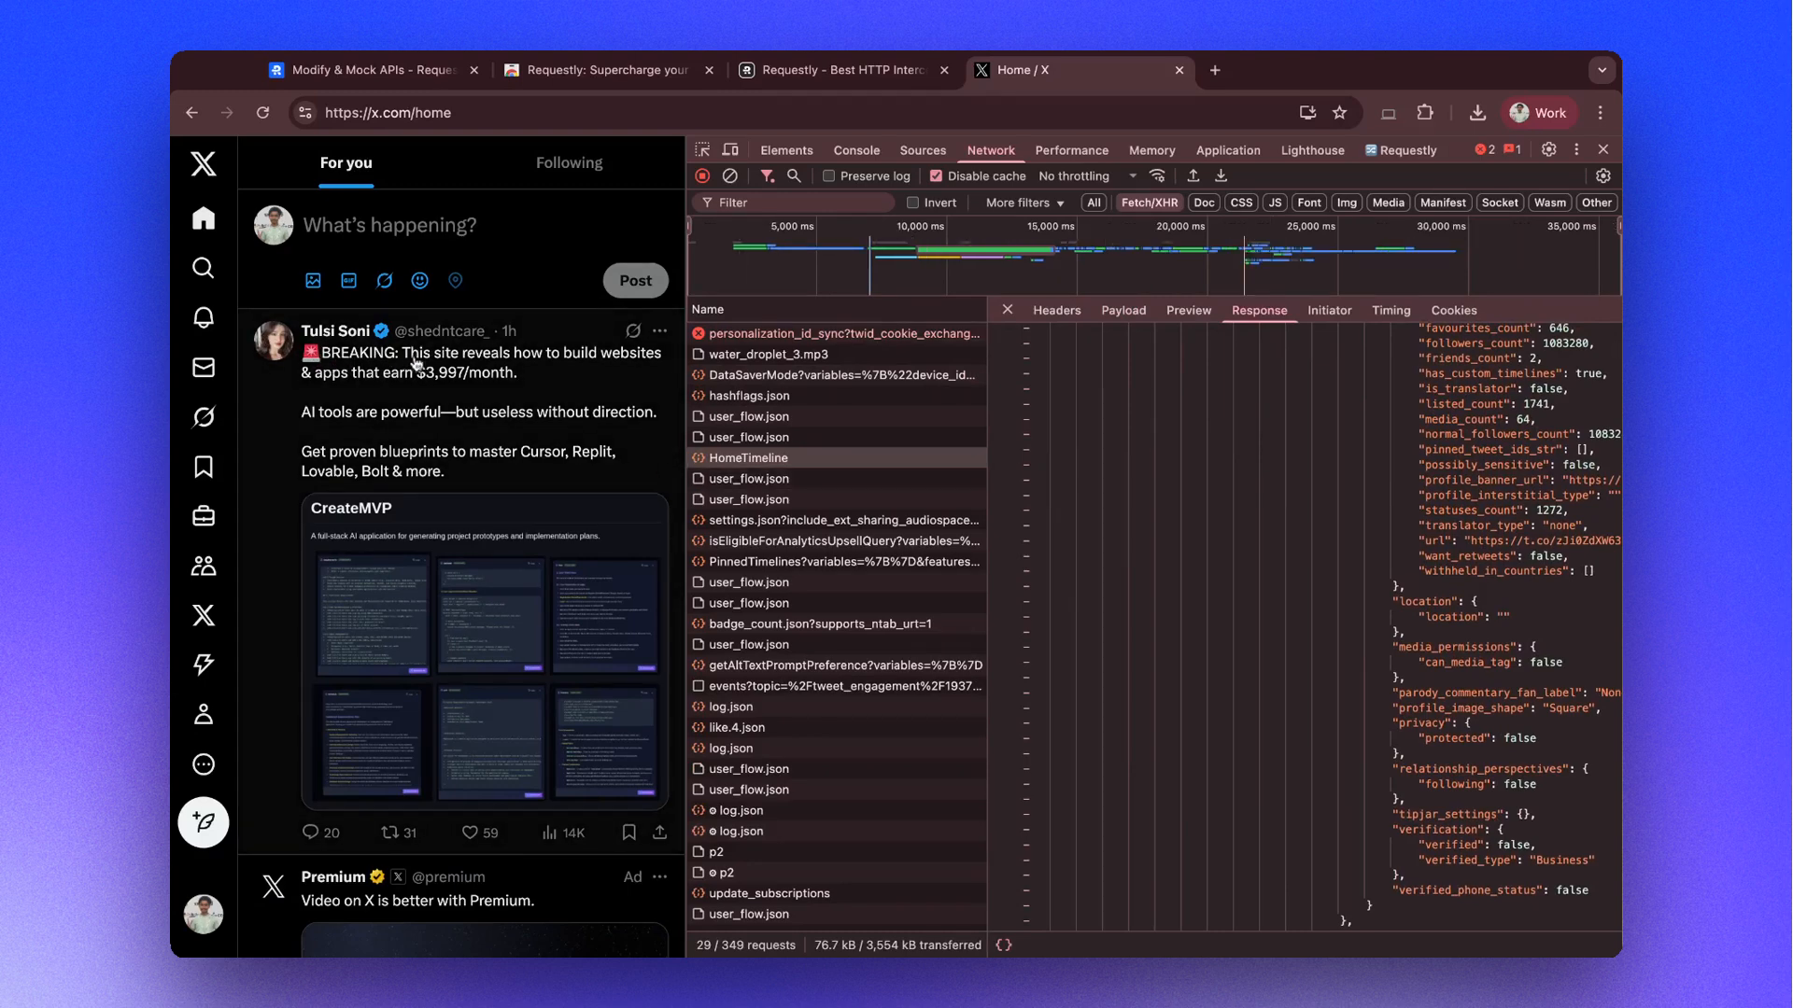
# - Search the HomeTimeline response for "breaking" and examine the full_text field that holds the post text
pyautogui.click(1159, 555)
pyautogui.hotkey('ctrl', 'f')
pyautogui.write('breaking')
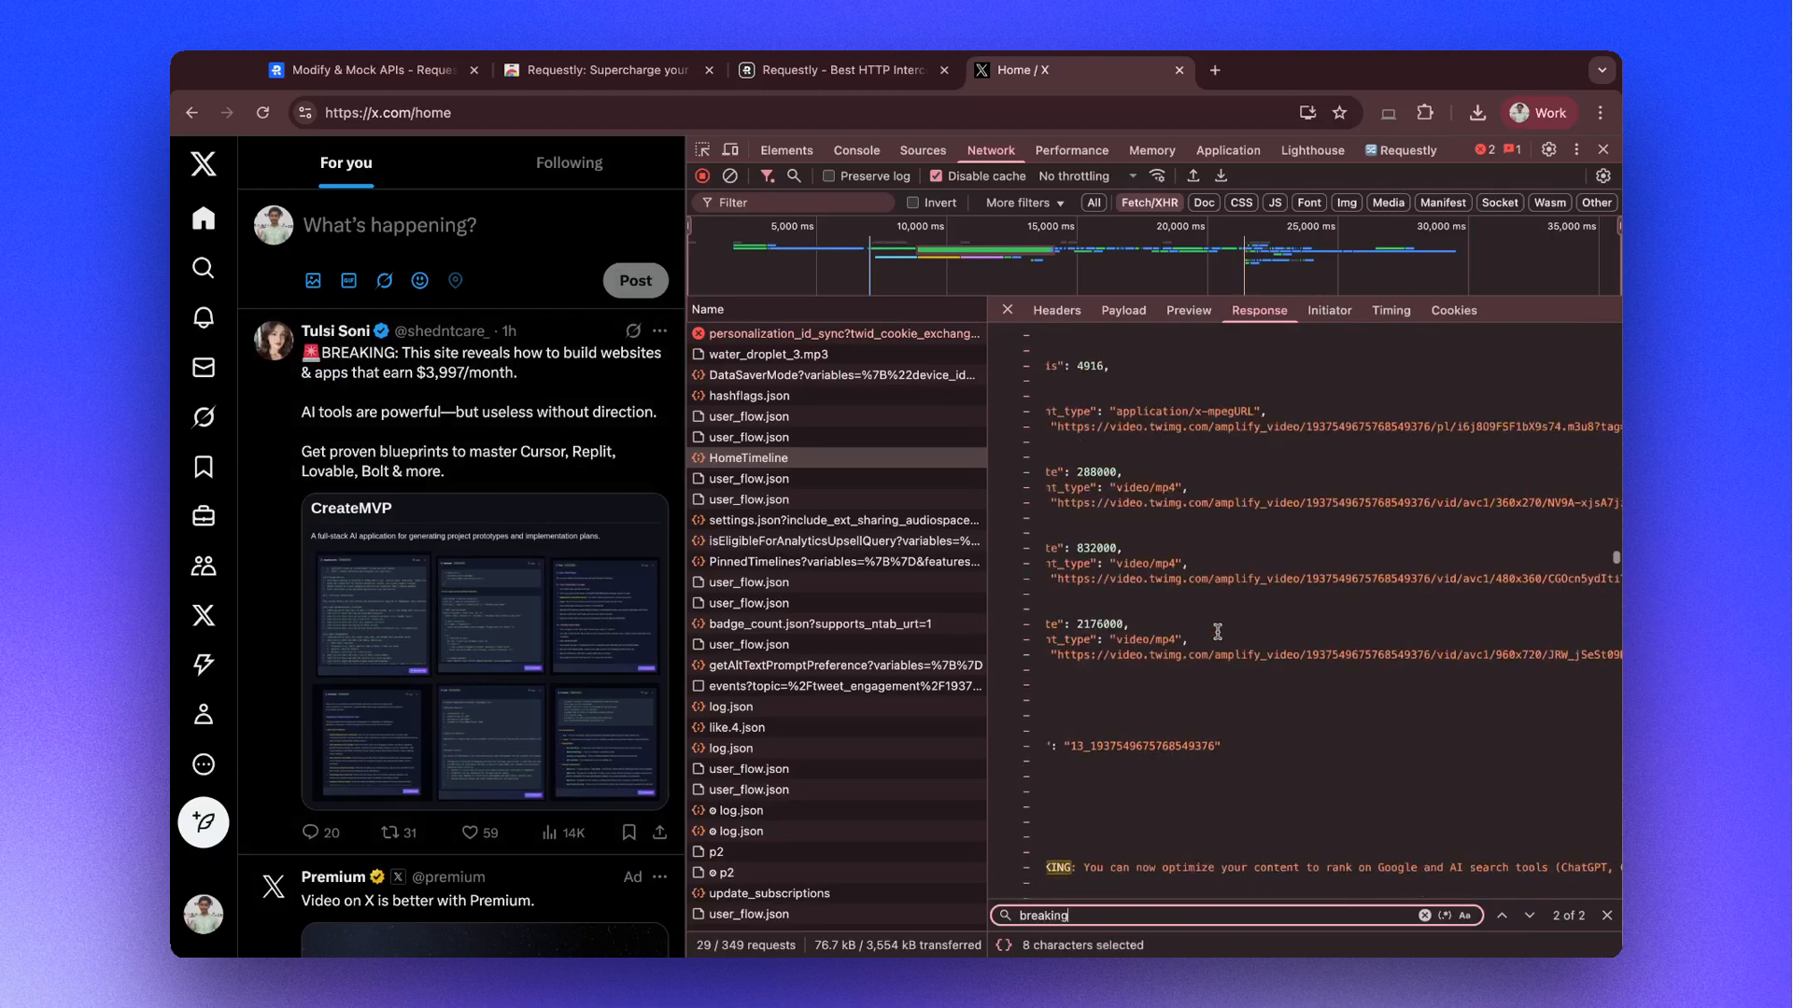
pyautogui.hscroll(-3, 1218, 631)
pyautogui.scroll(-1, 1218, 631)
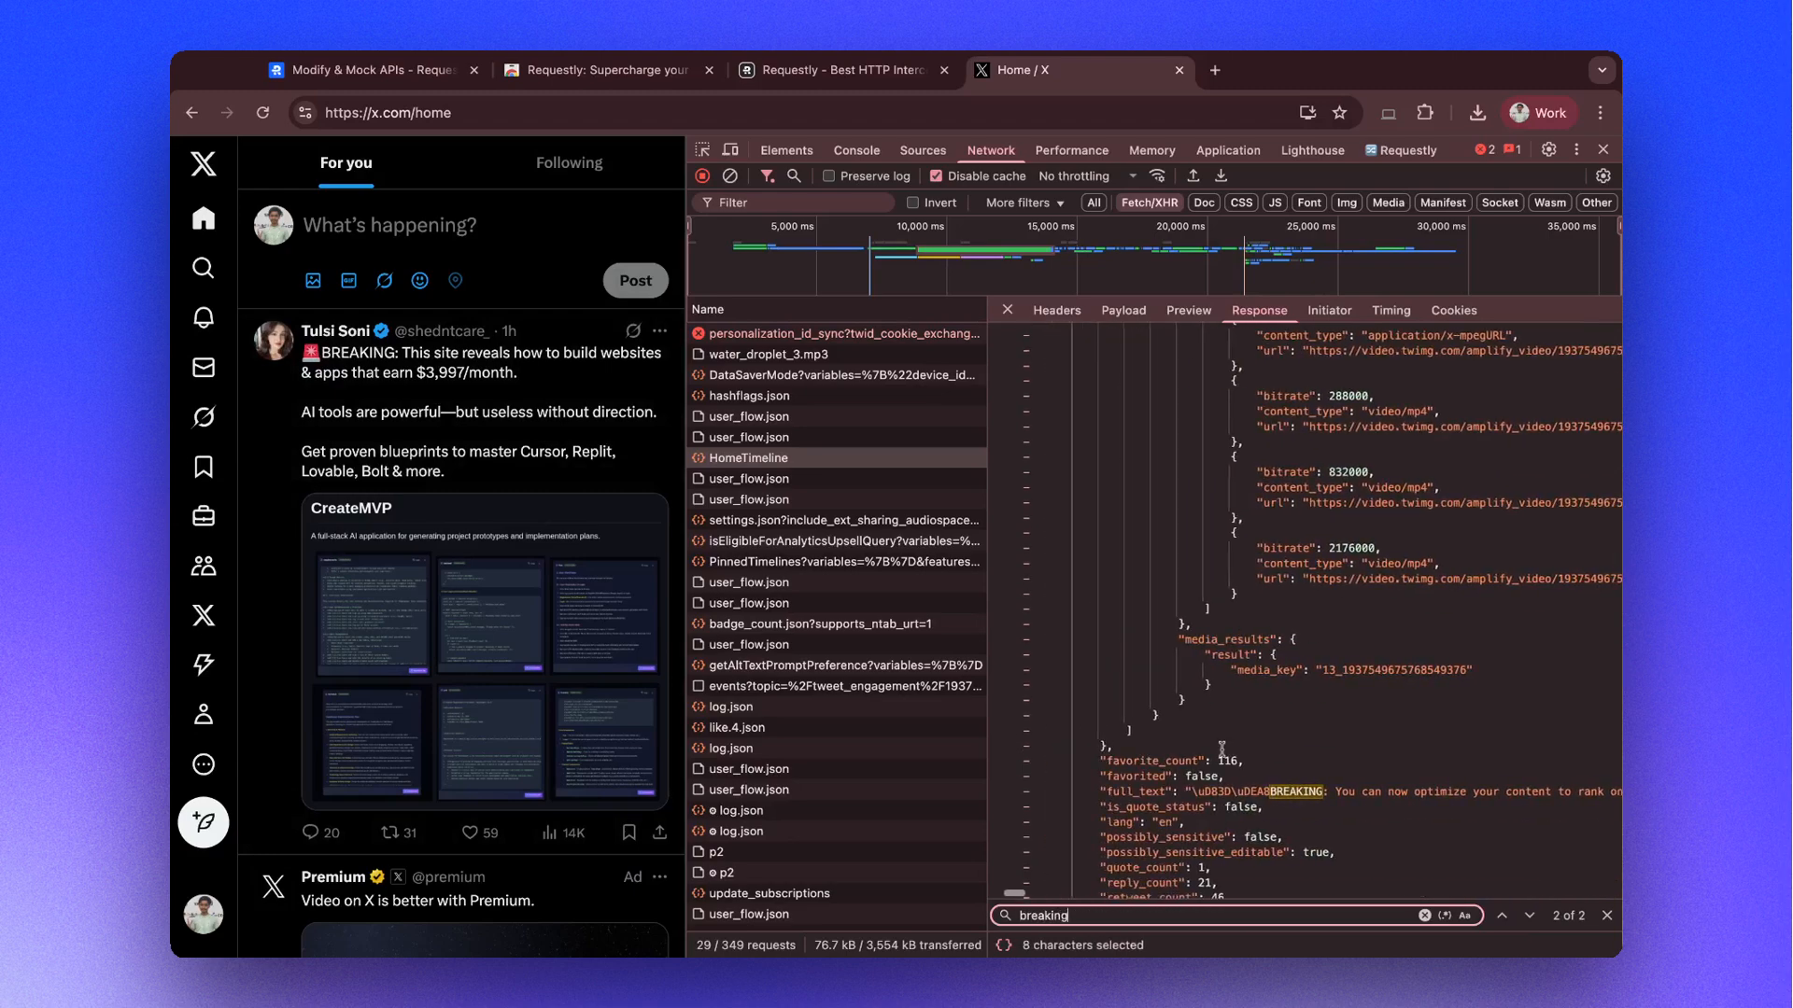
pyautogui.press('super+BackSpace')
pyautogui.doubleClick(1123, 791)
pyautogui.moveTo(1123, 792); pyautogui.dragTo(1360, 793)
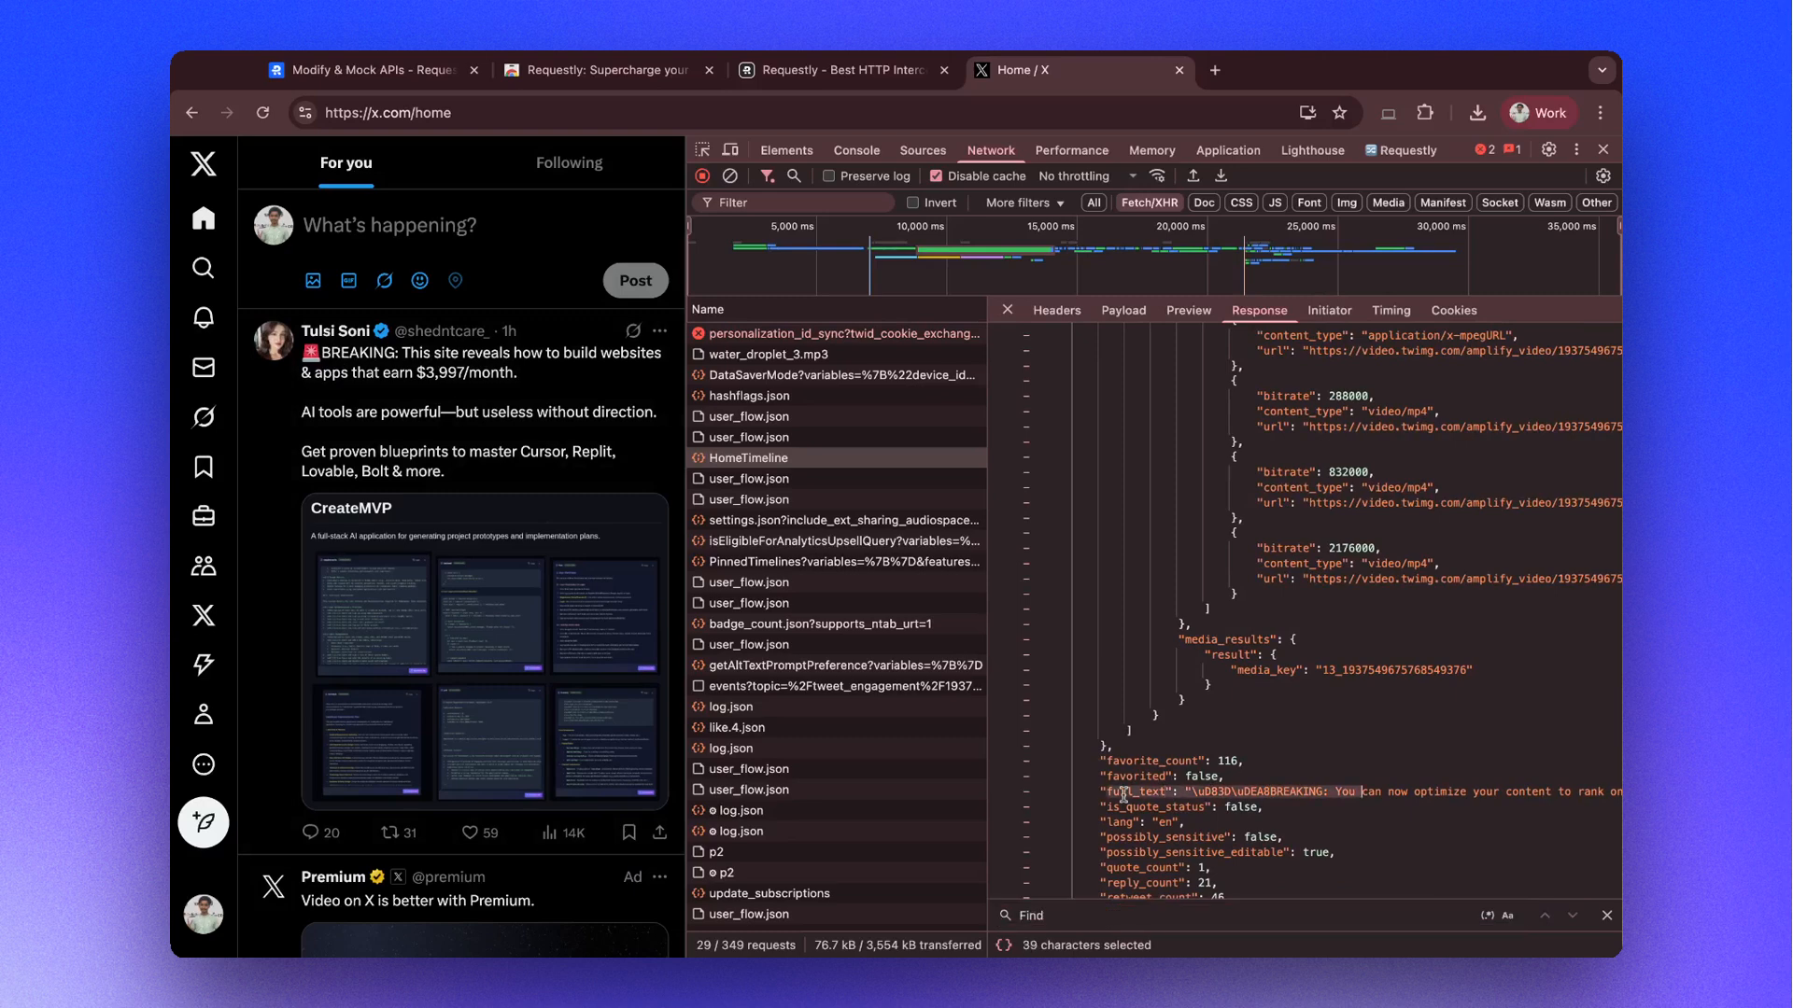
pyautogui.click(1360, 793)
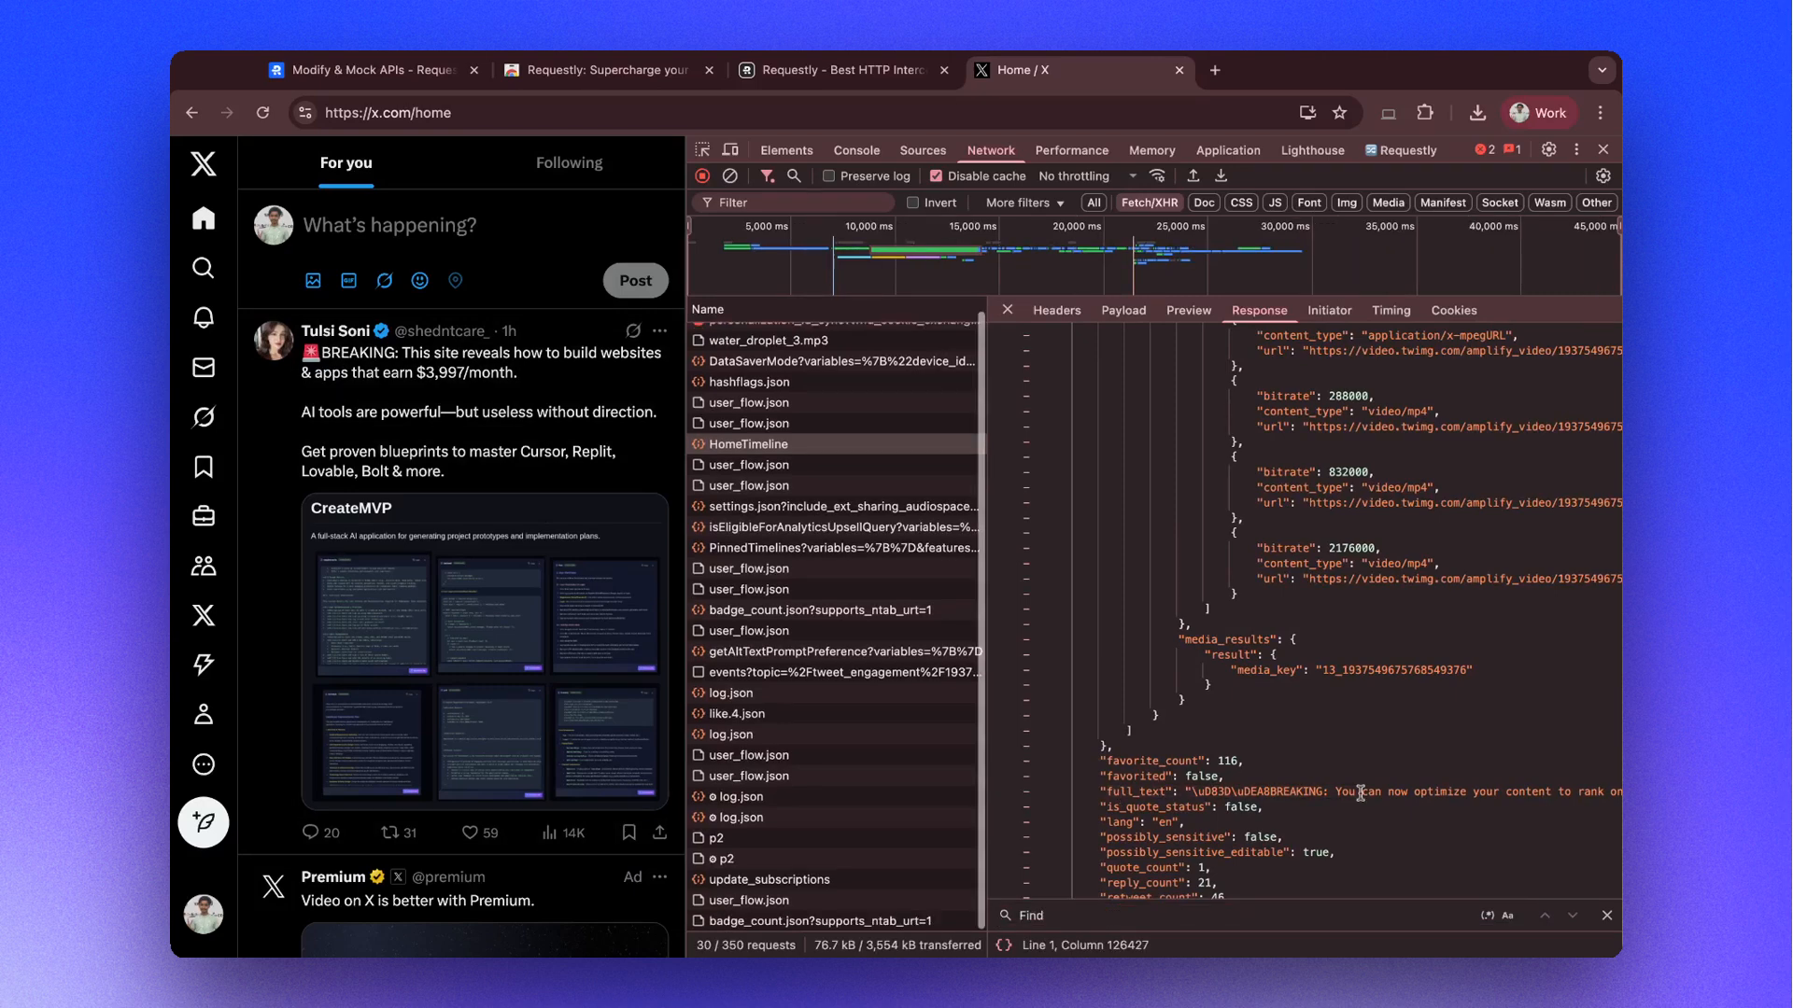
# - Copy the "x.com/i/api/graphql" part of the HomeTimeline request URL from its headers
pyautogui.click(1057, 315)
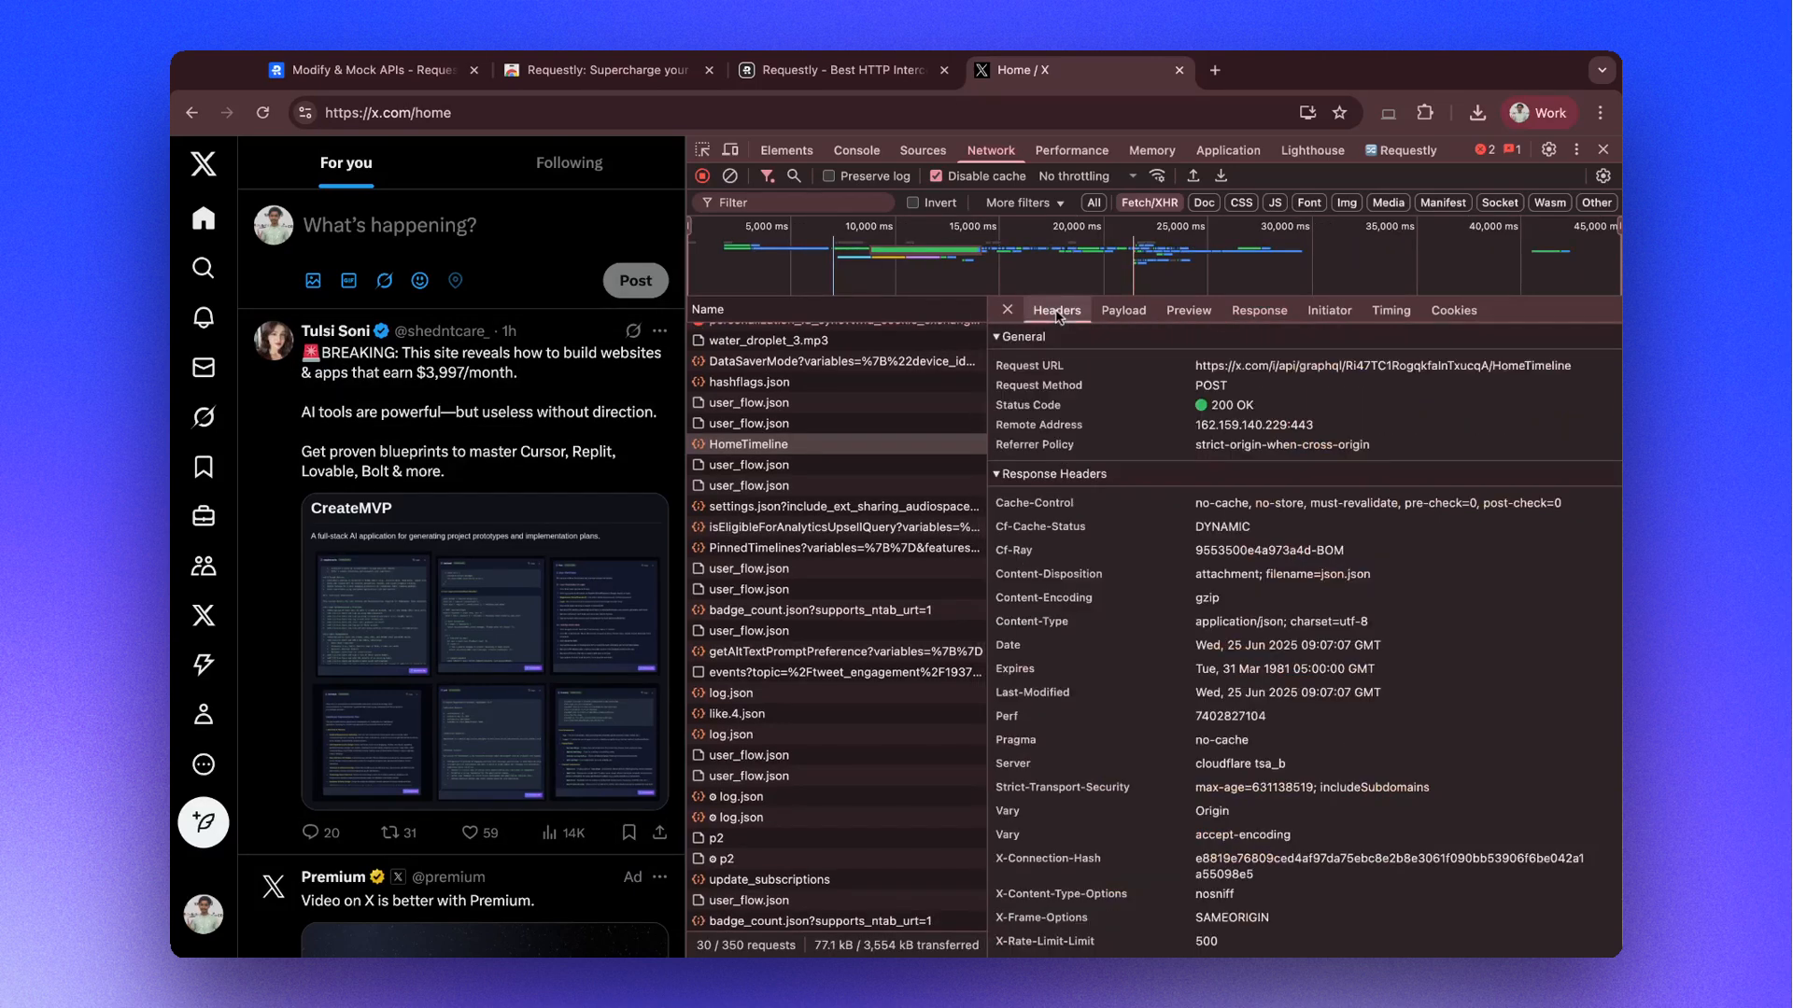
pyautogui.moveTo(1235, 366); pyautogui.dragTo(1342, 366)
pyautogui.press('super+c')
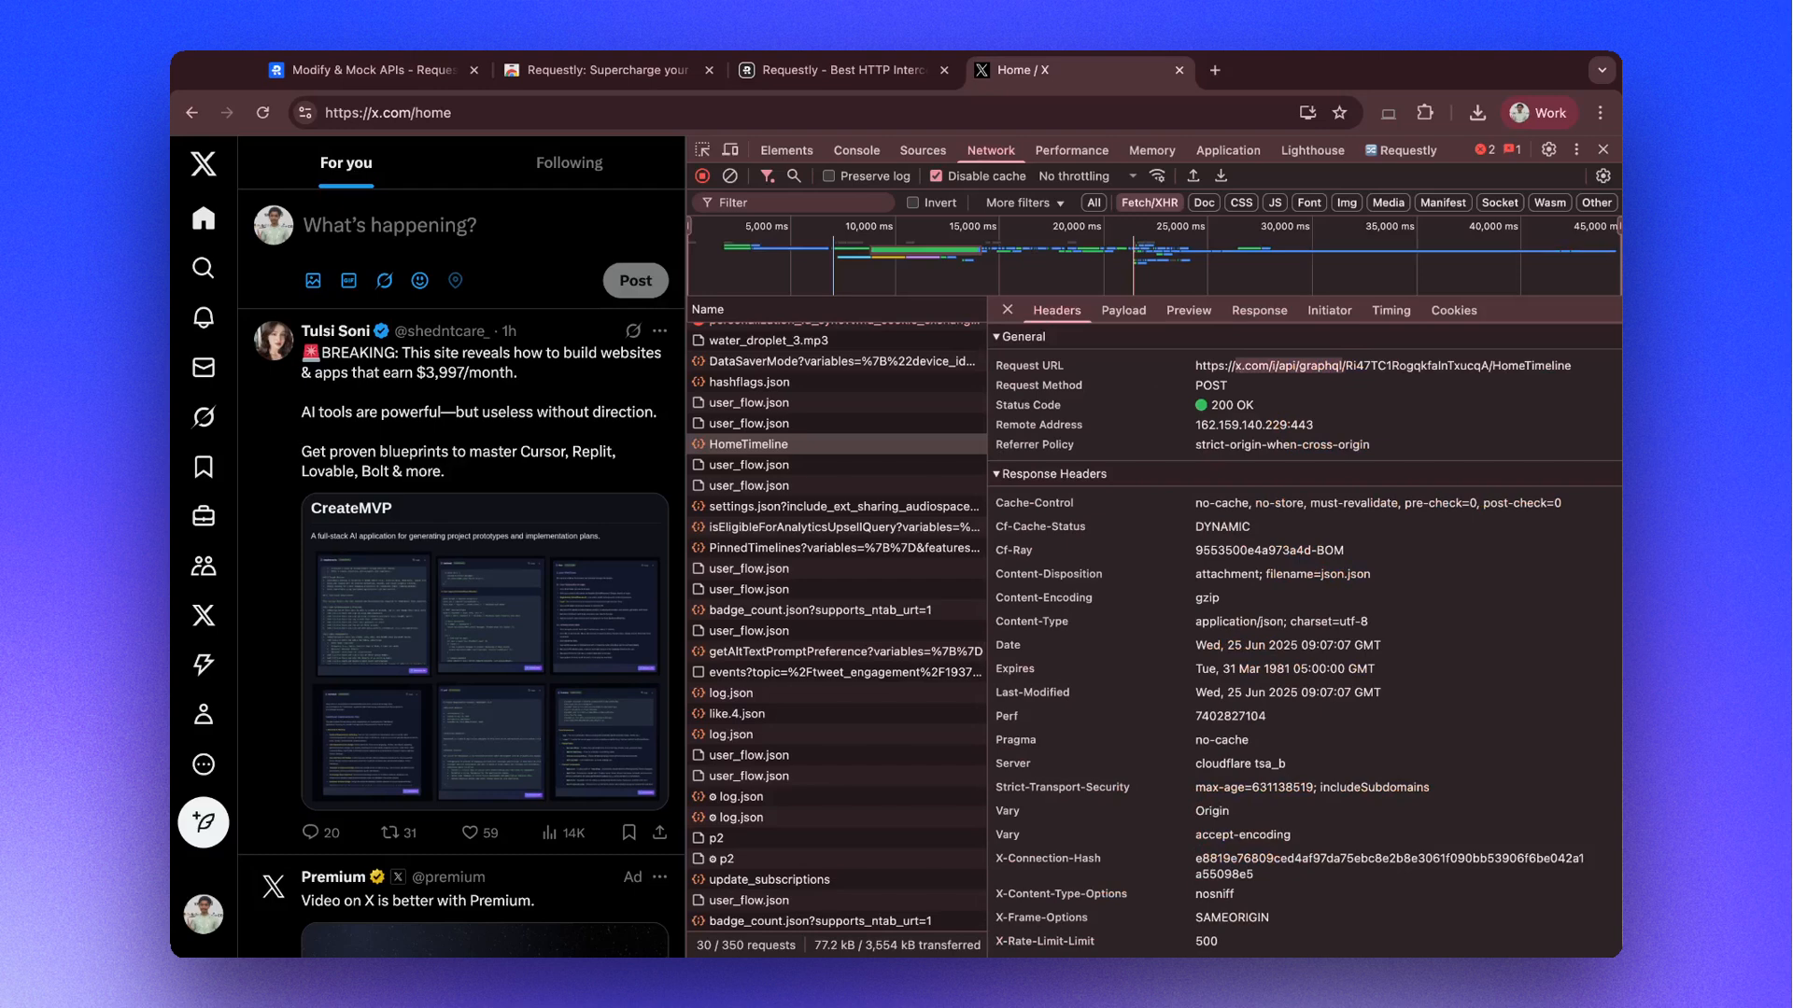
pyautogui.press('super+Tab')
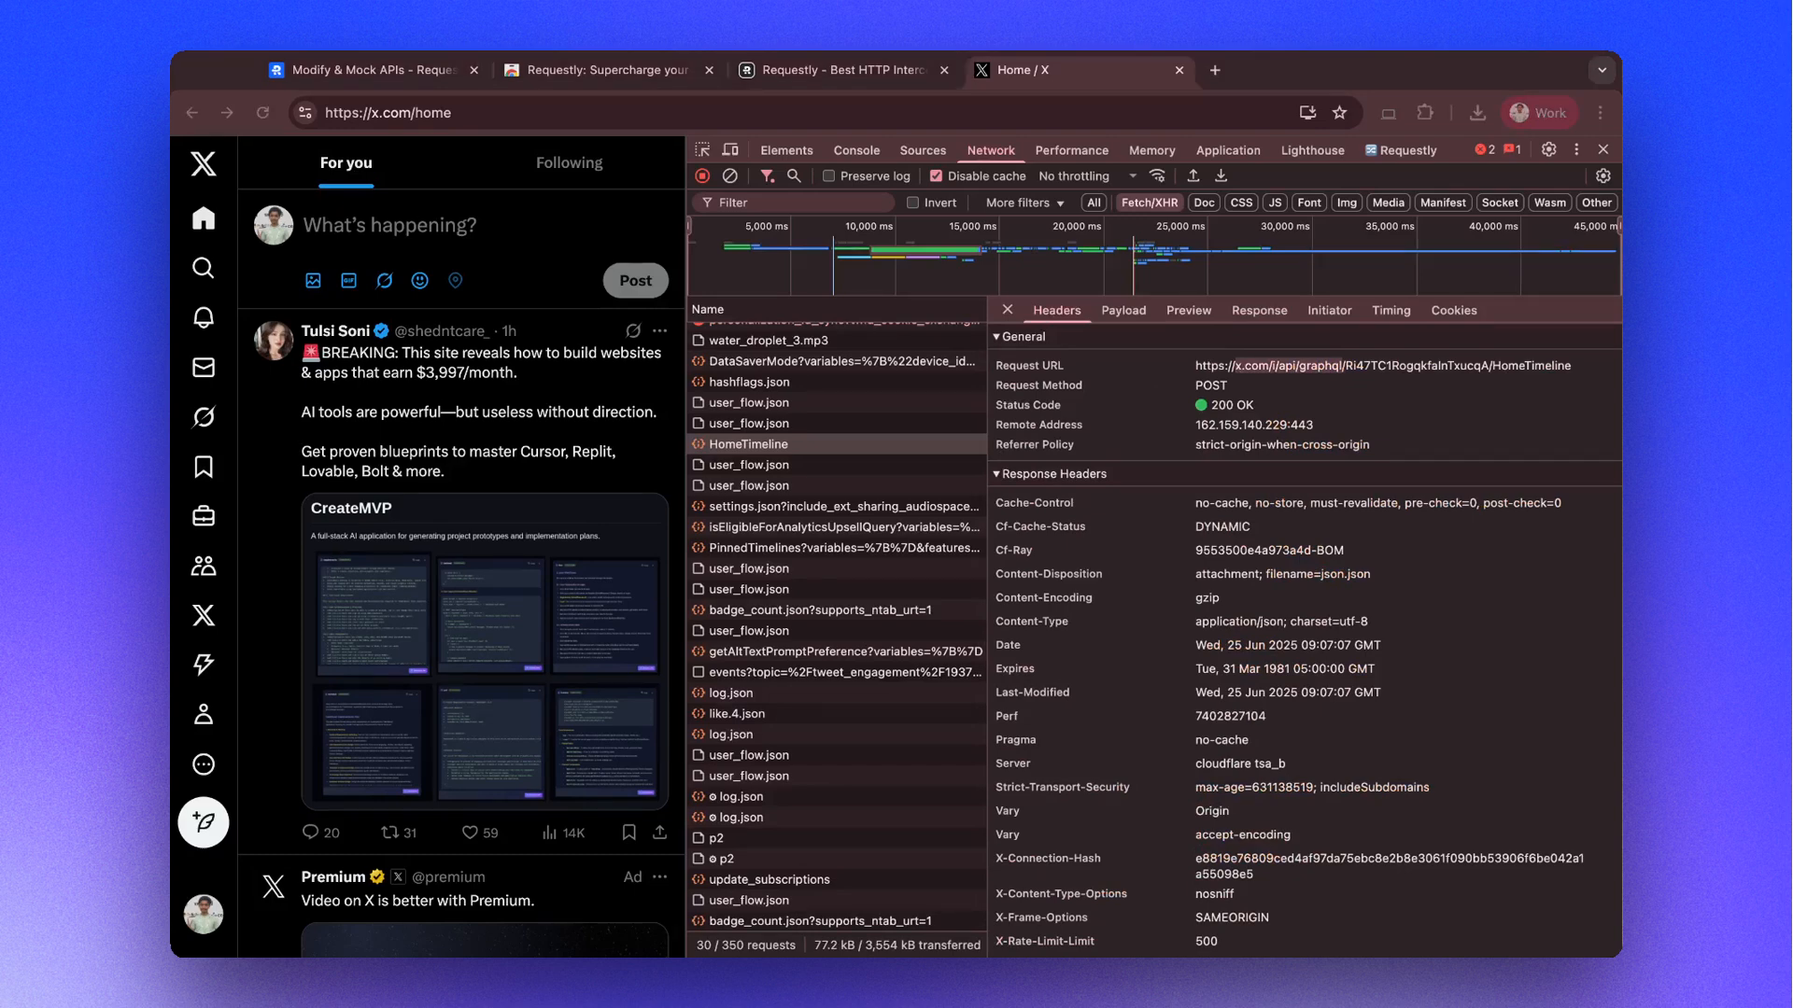
pyautogui.press('super+Tab')
# - Back in the Requestly rule, set the resource type to GraphQL API and the request condition to URL Contains
pyautogui.hotkey('ctrl', 'shift', 'Tab')
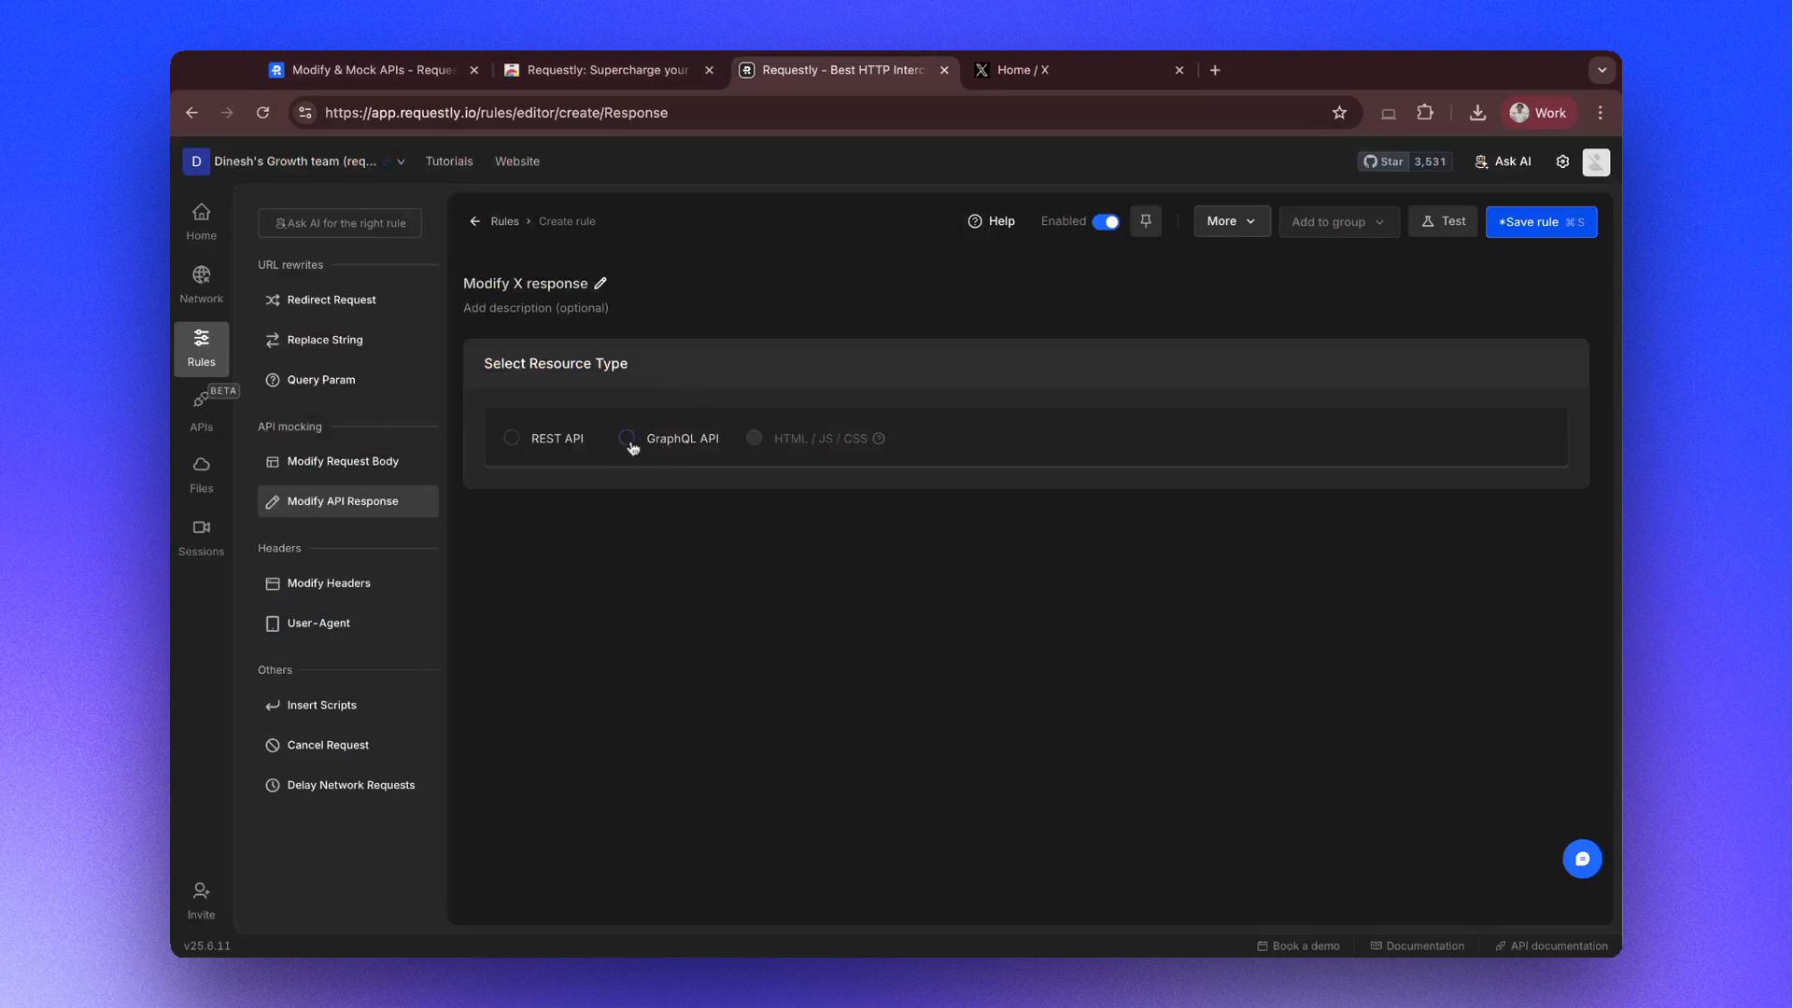
pyautogui.click(628, 444)
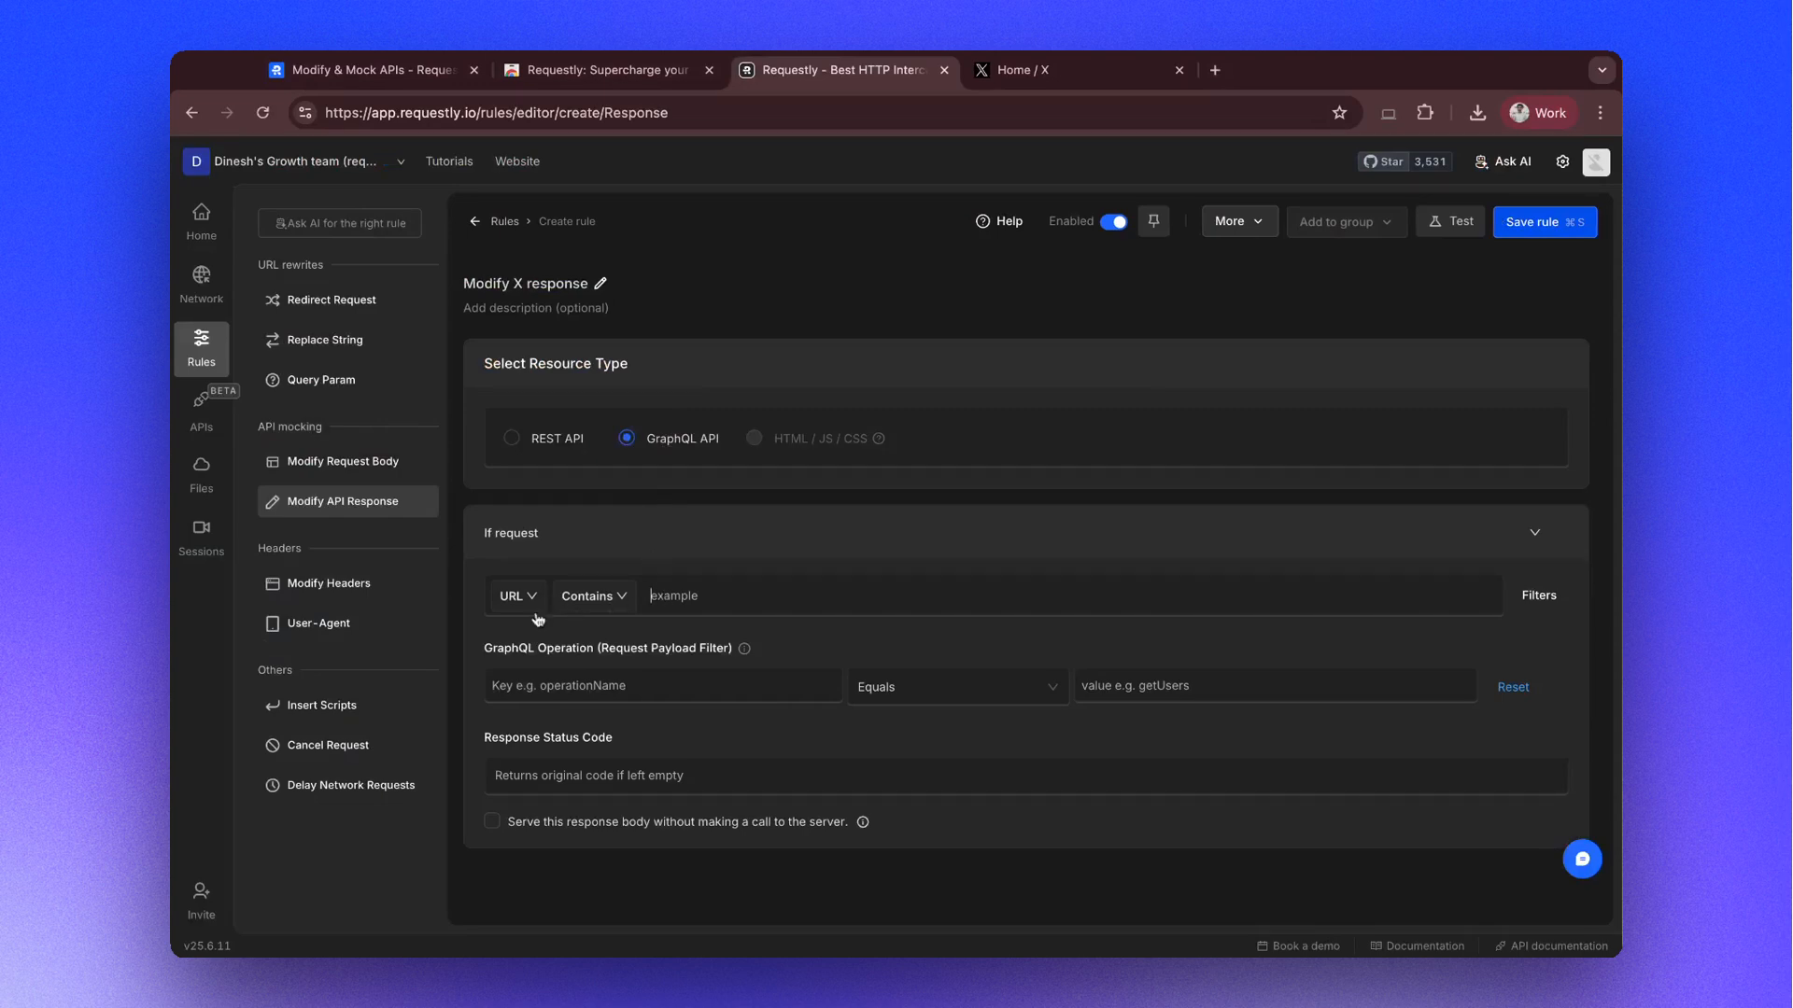
pyautogui.click(528, 599)
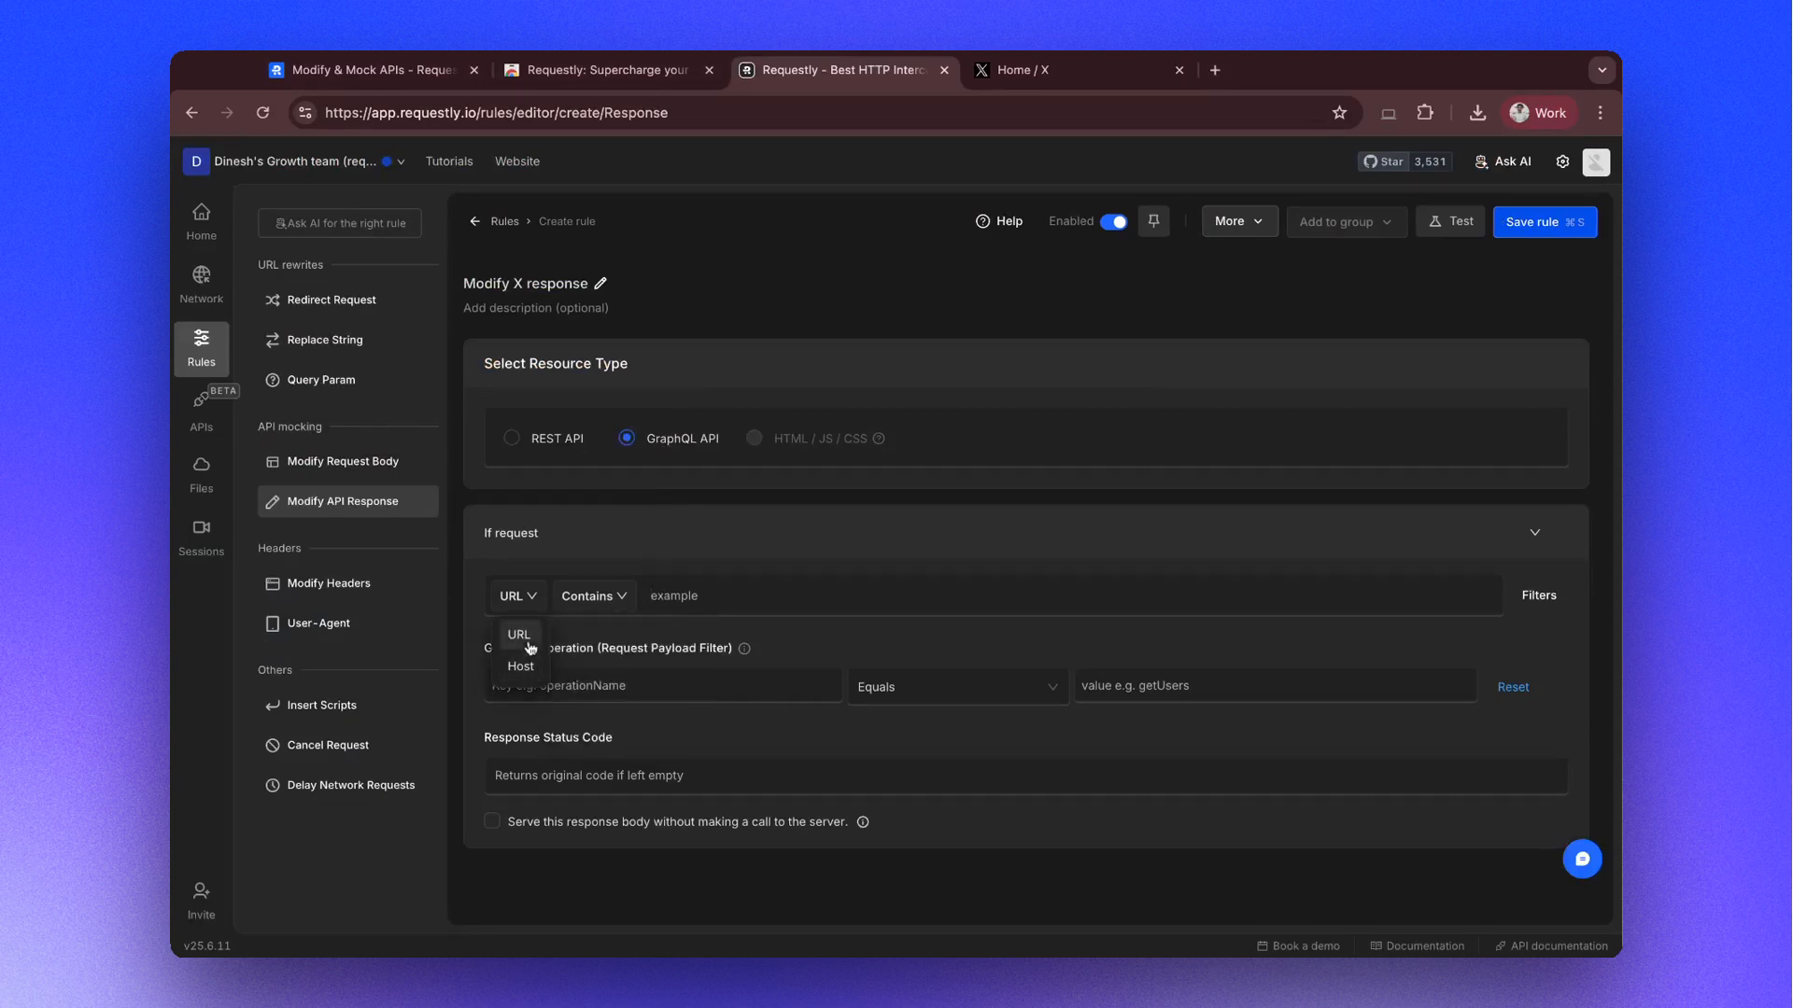
pyautogui.click(577, 609)
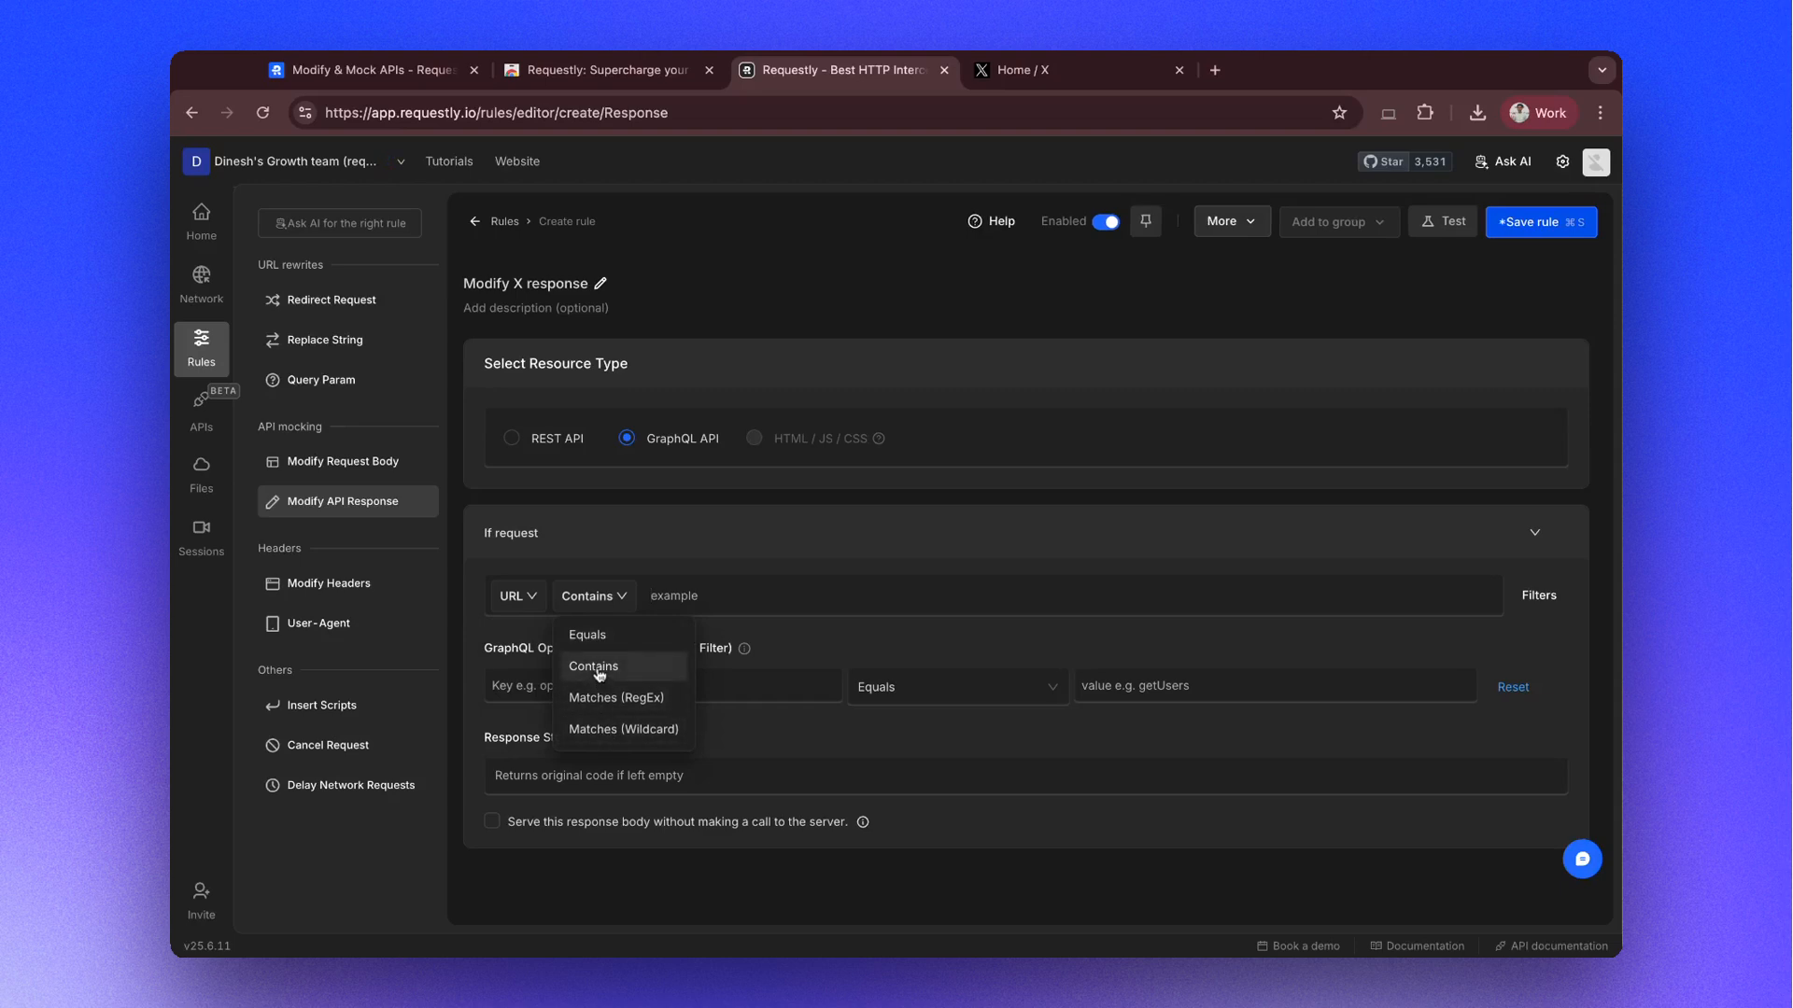
pyautogui.click(599, 670)
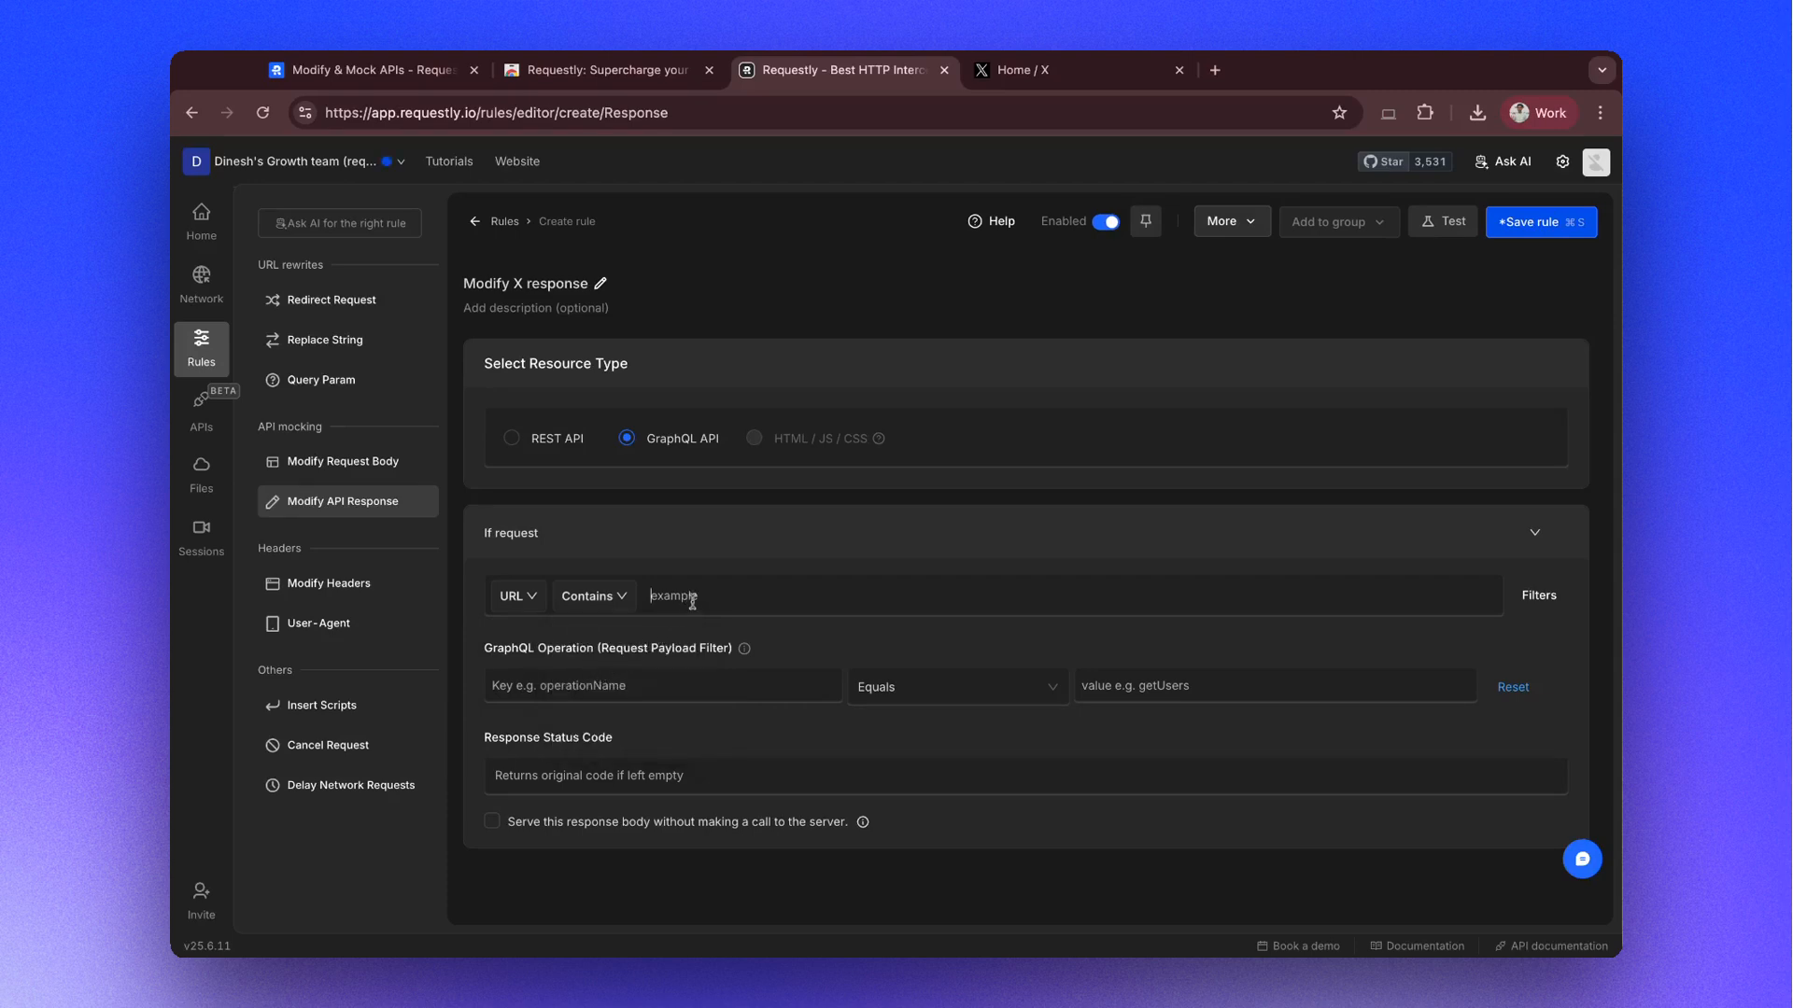
# - Enter the copied "x.com/i/api/graphql" as the URL value of the rule's request condition
pyautogui.click(692, 602)
pyautogui.press('super+v')
pyautogui.moveTo(649, 594); pyautogui.dragTo(762, 595)
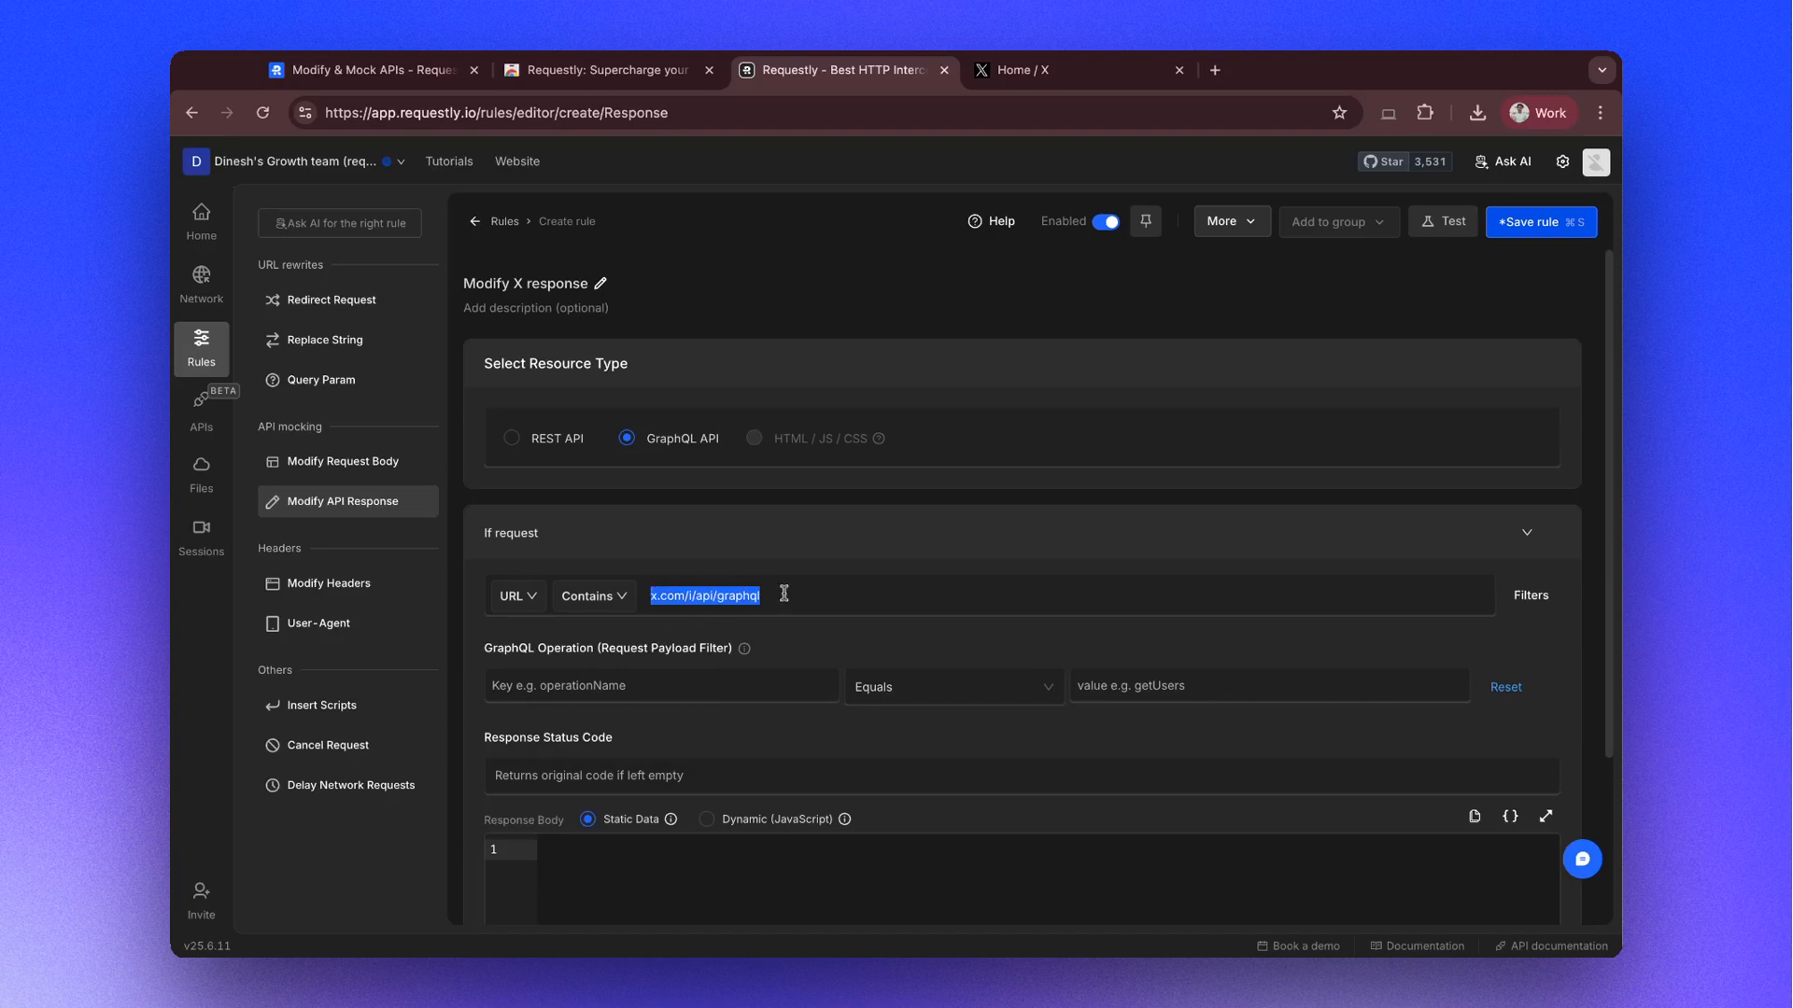
pyautogui.click(784, 593)
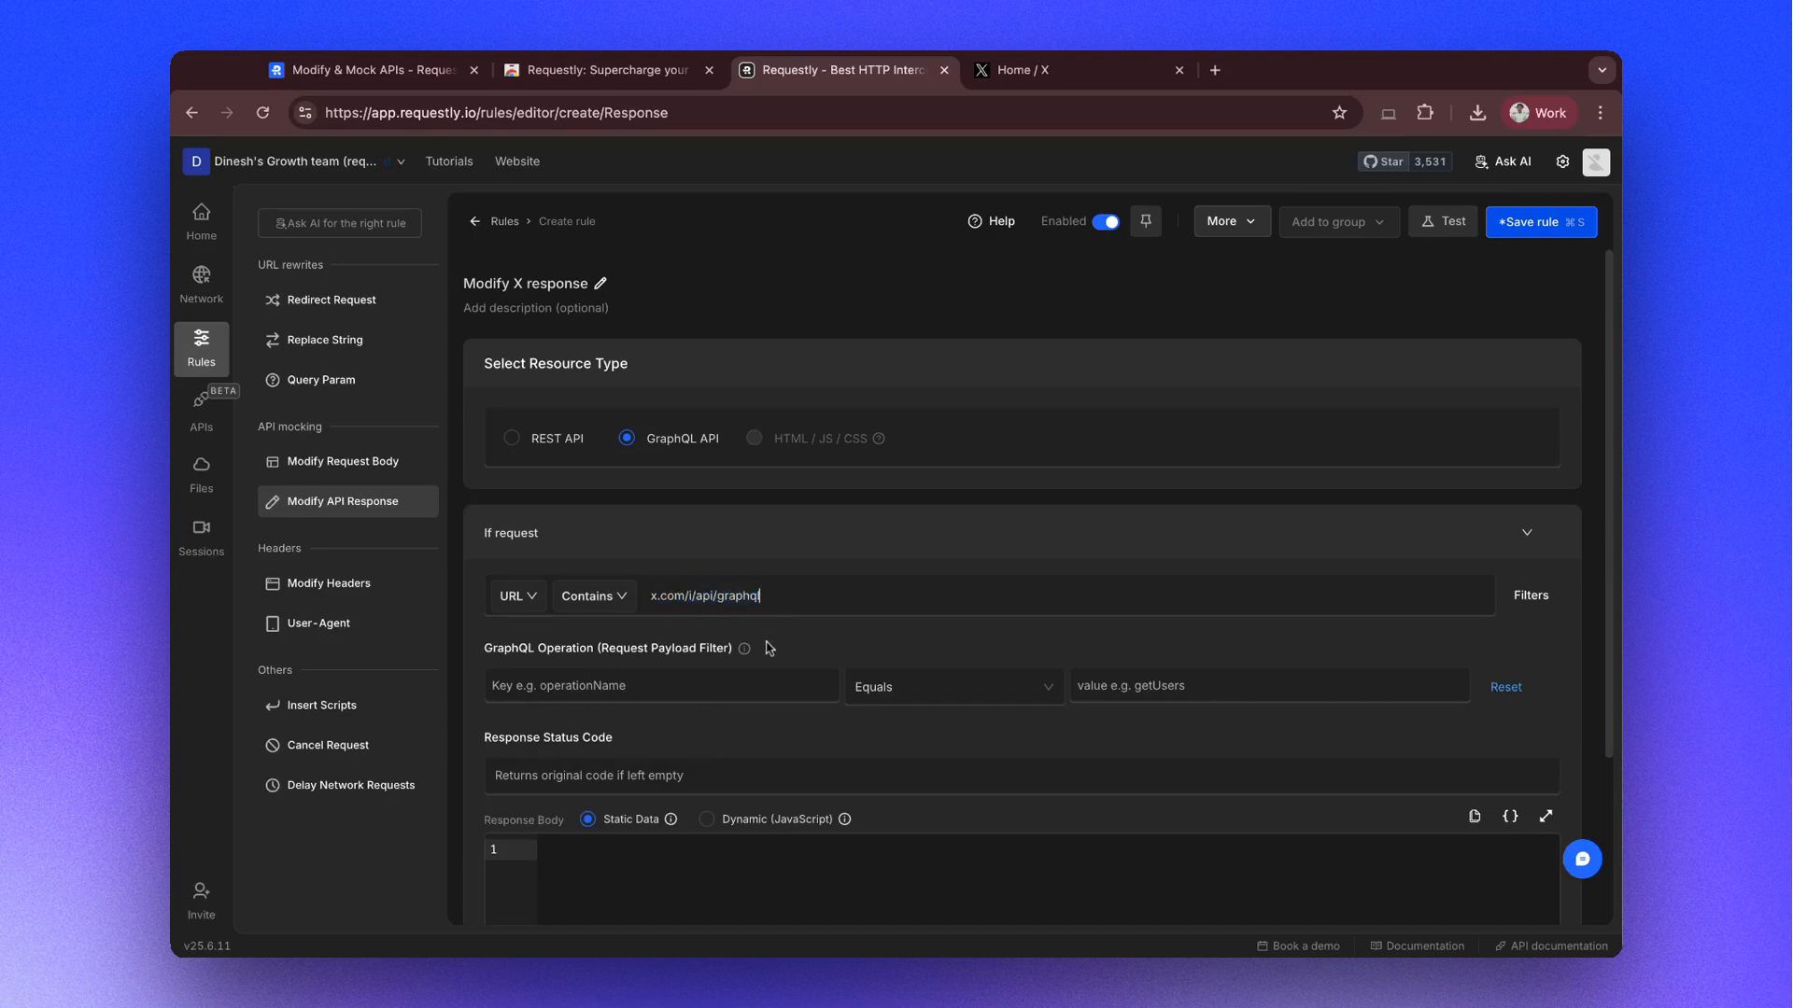
pyautogui.scroll(-1, 770, 648)
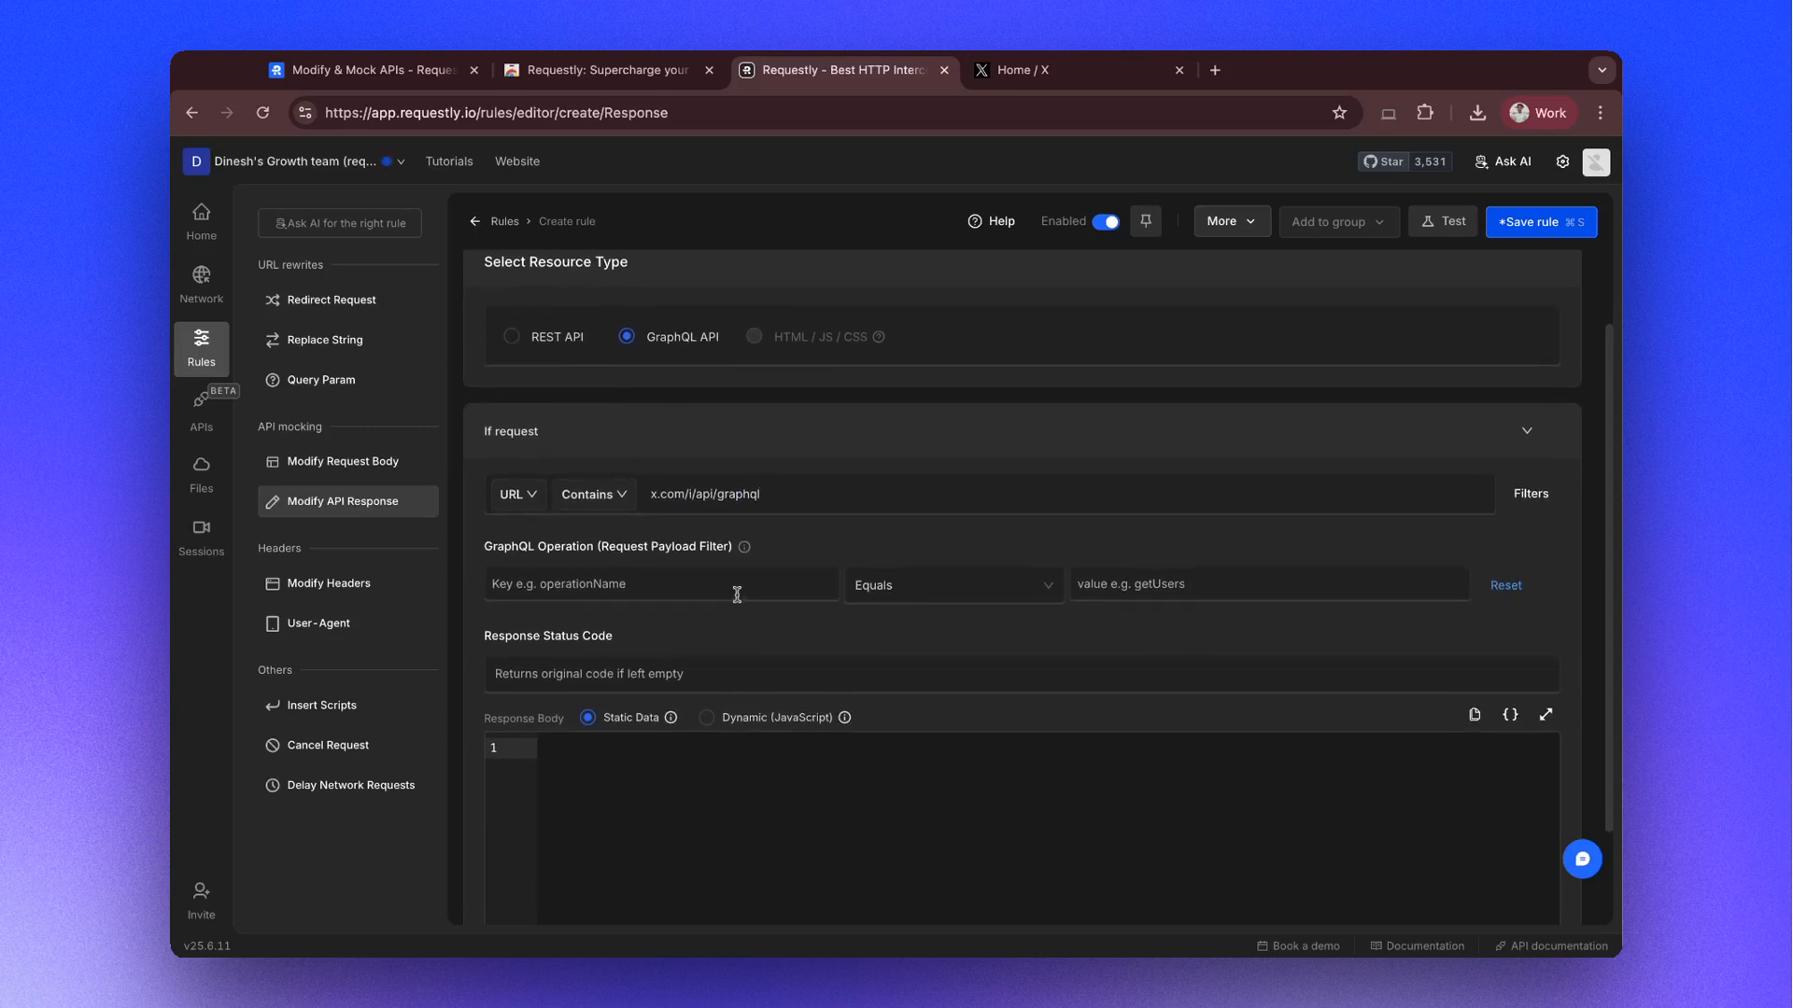
# - Return to the X tab and examine the features, queryId and variables in the HomeTimeline request payload
pyautogui.hotkey('ctrl', 'Tab')
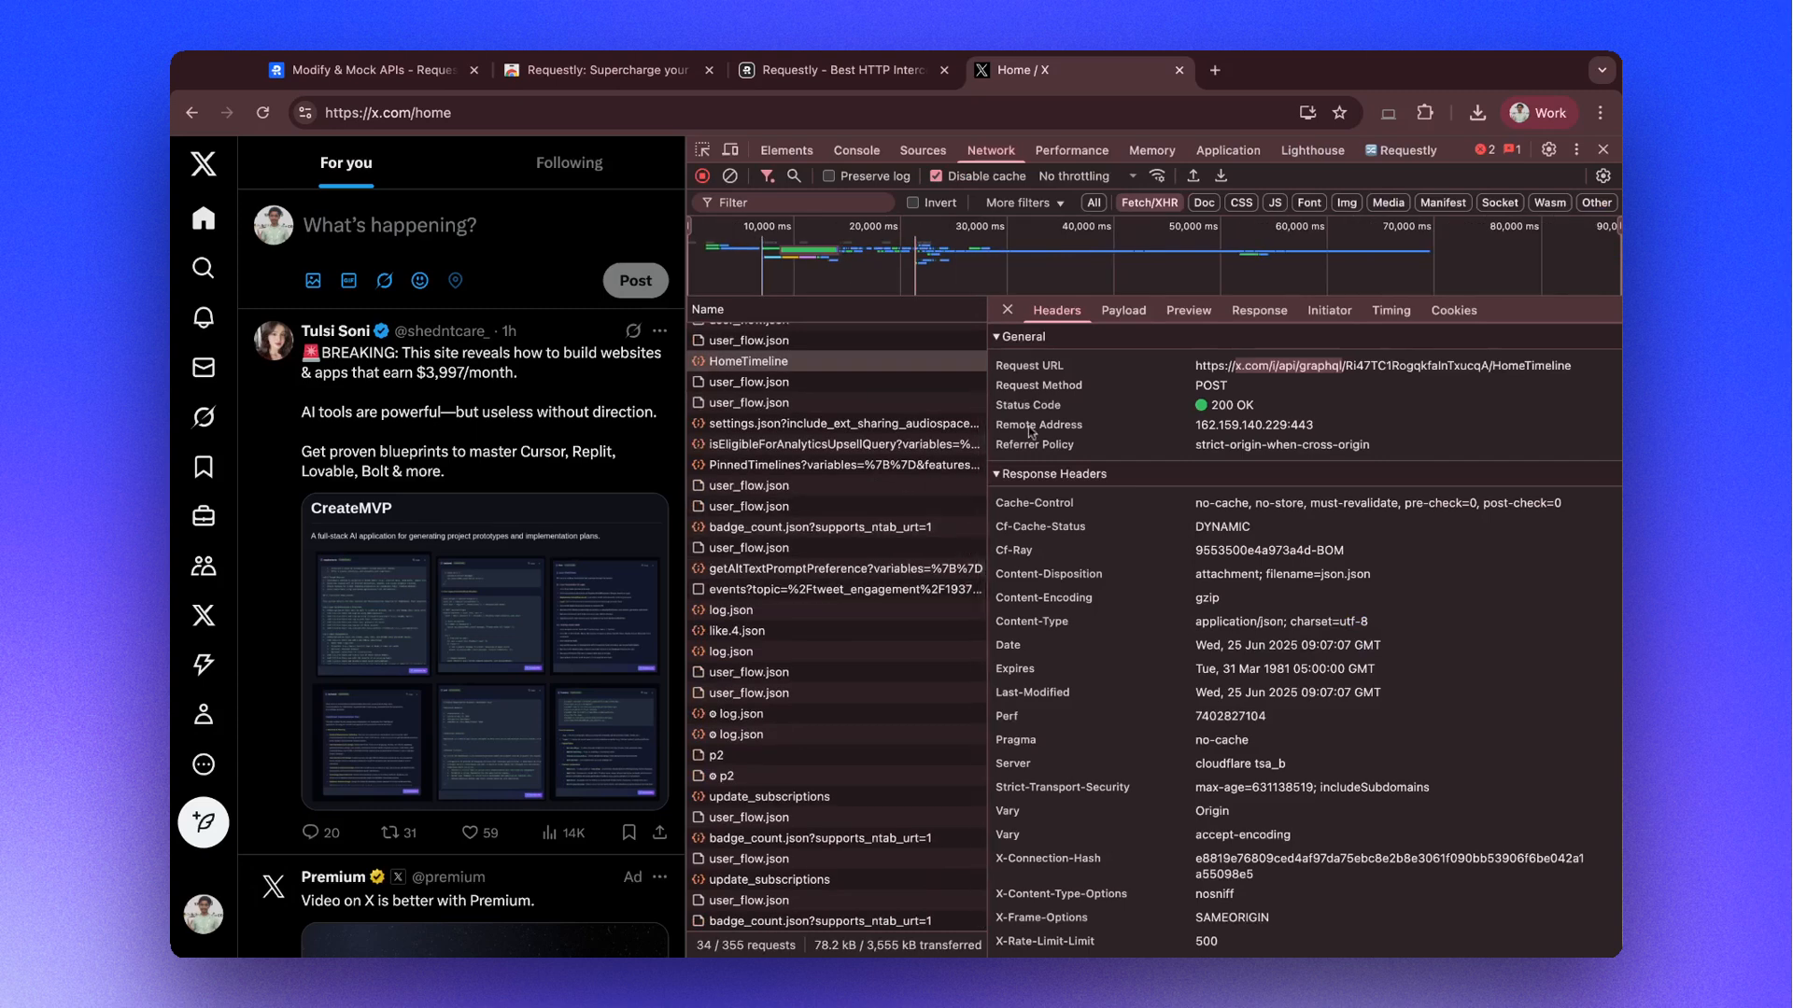
pyautogui.click(1158, 319)
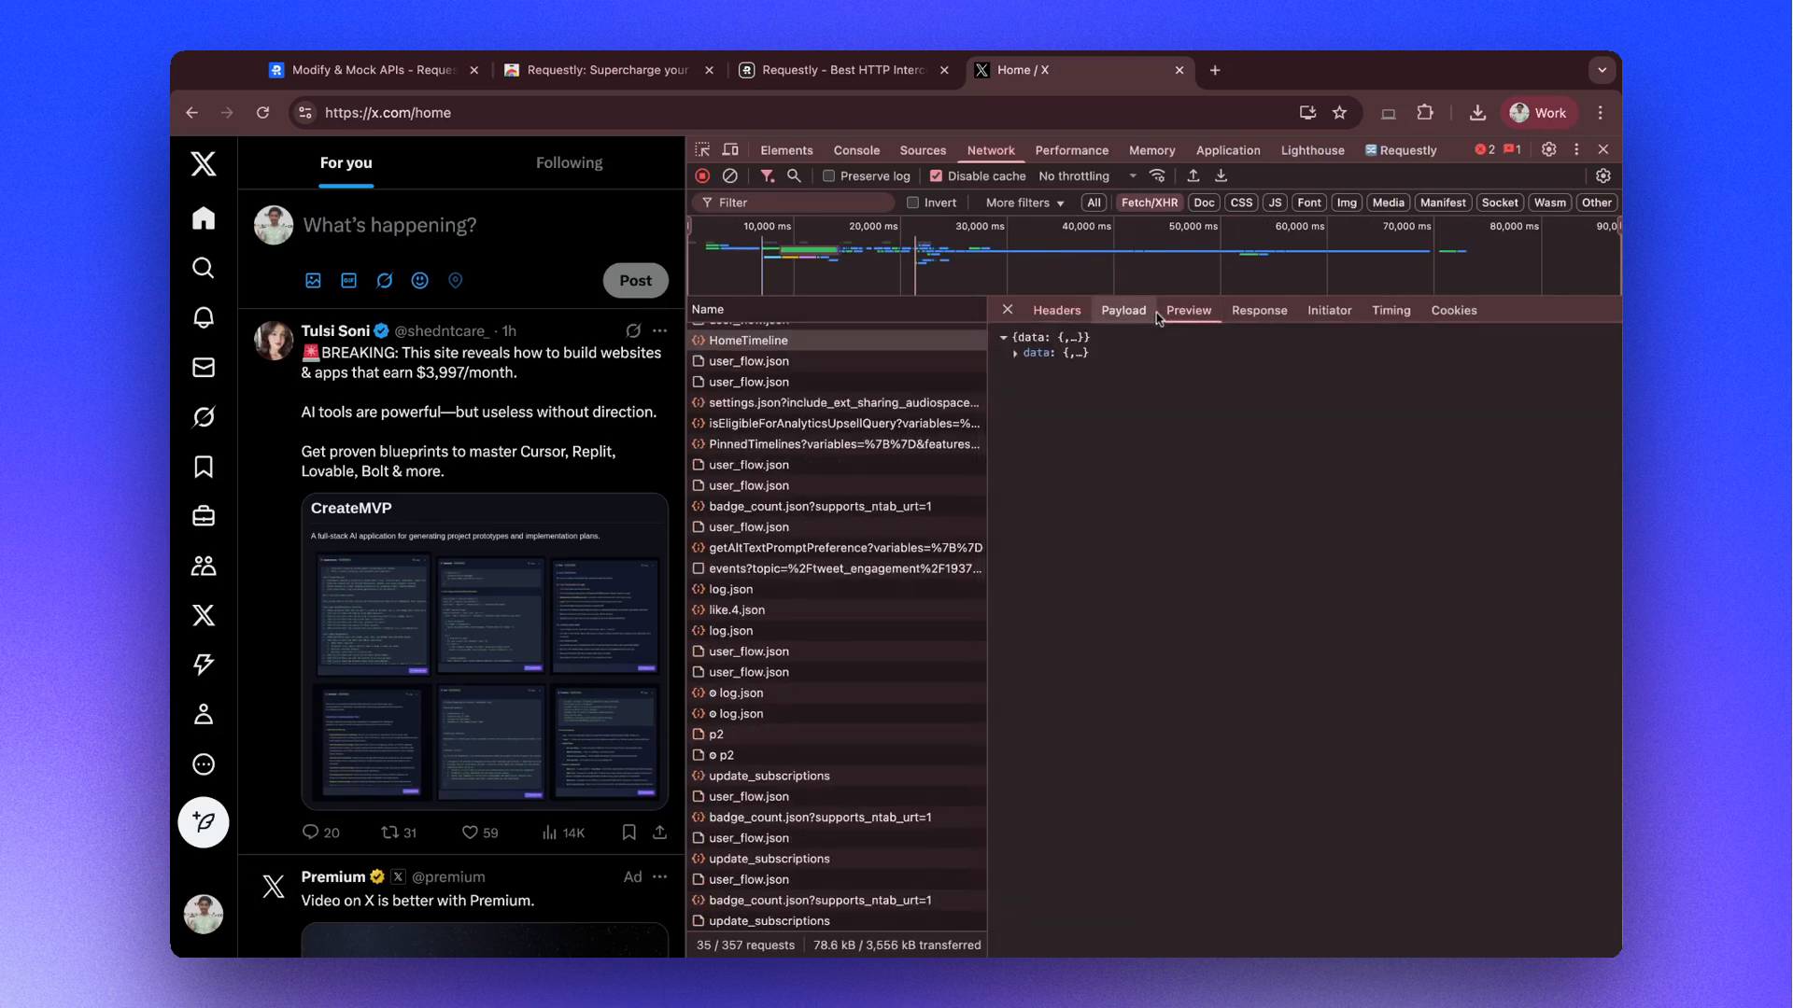
pyautogui.click(1123, 310)
pyautogui.click(1023, 384)
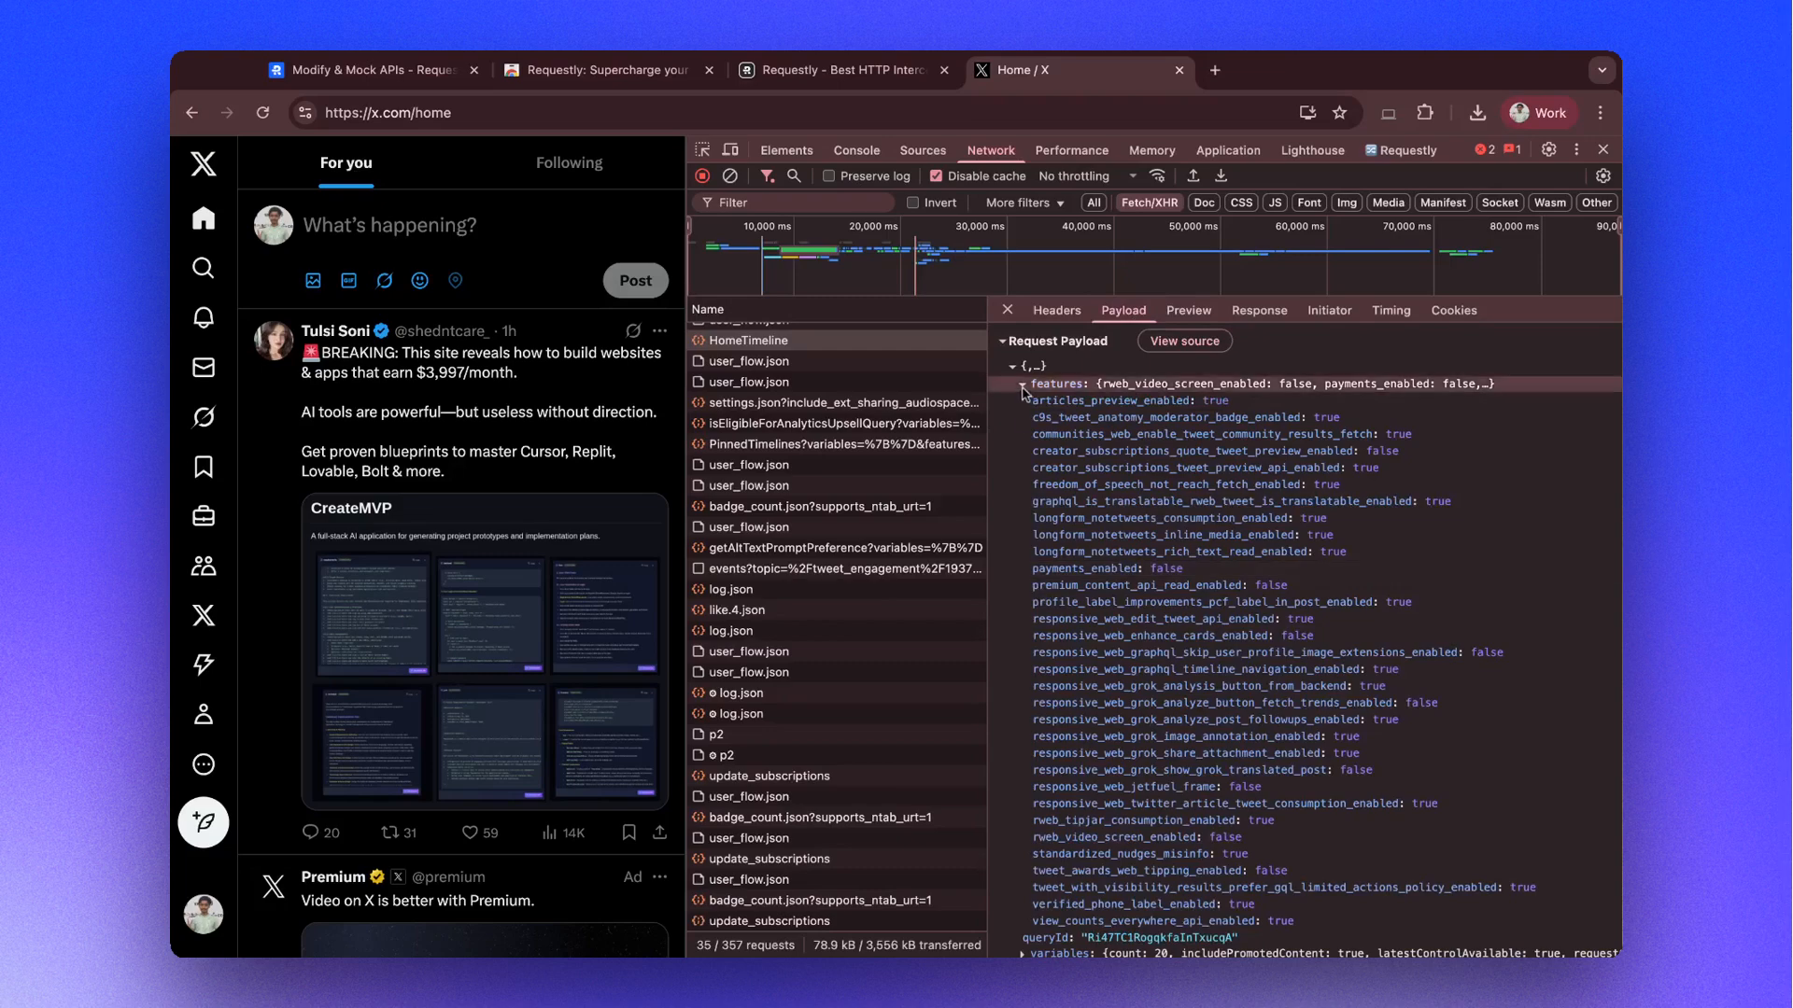
pyautogui.click(1023, 383)
pyautogui.click(1023, 418)
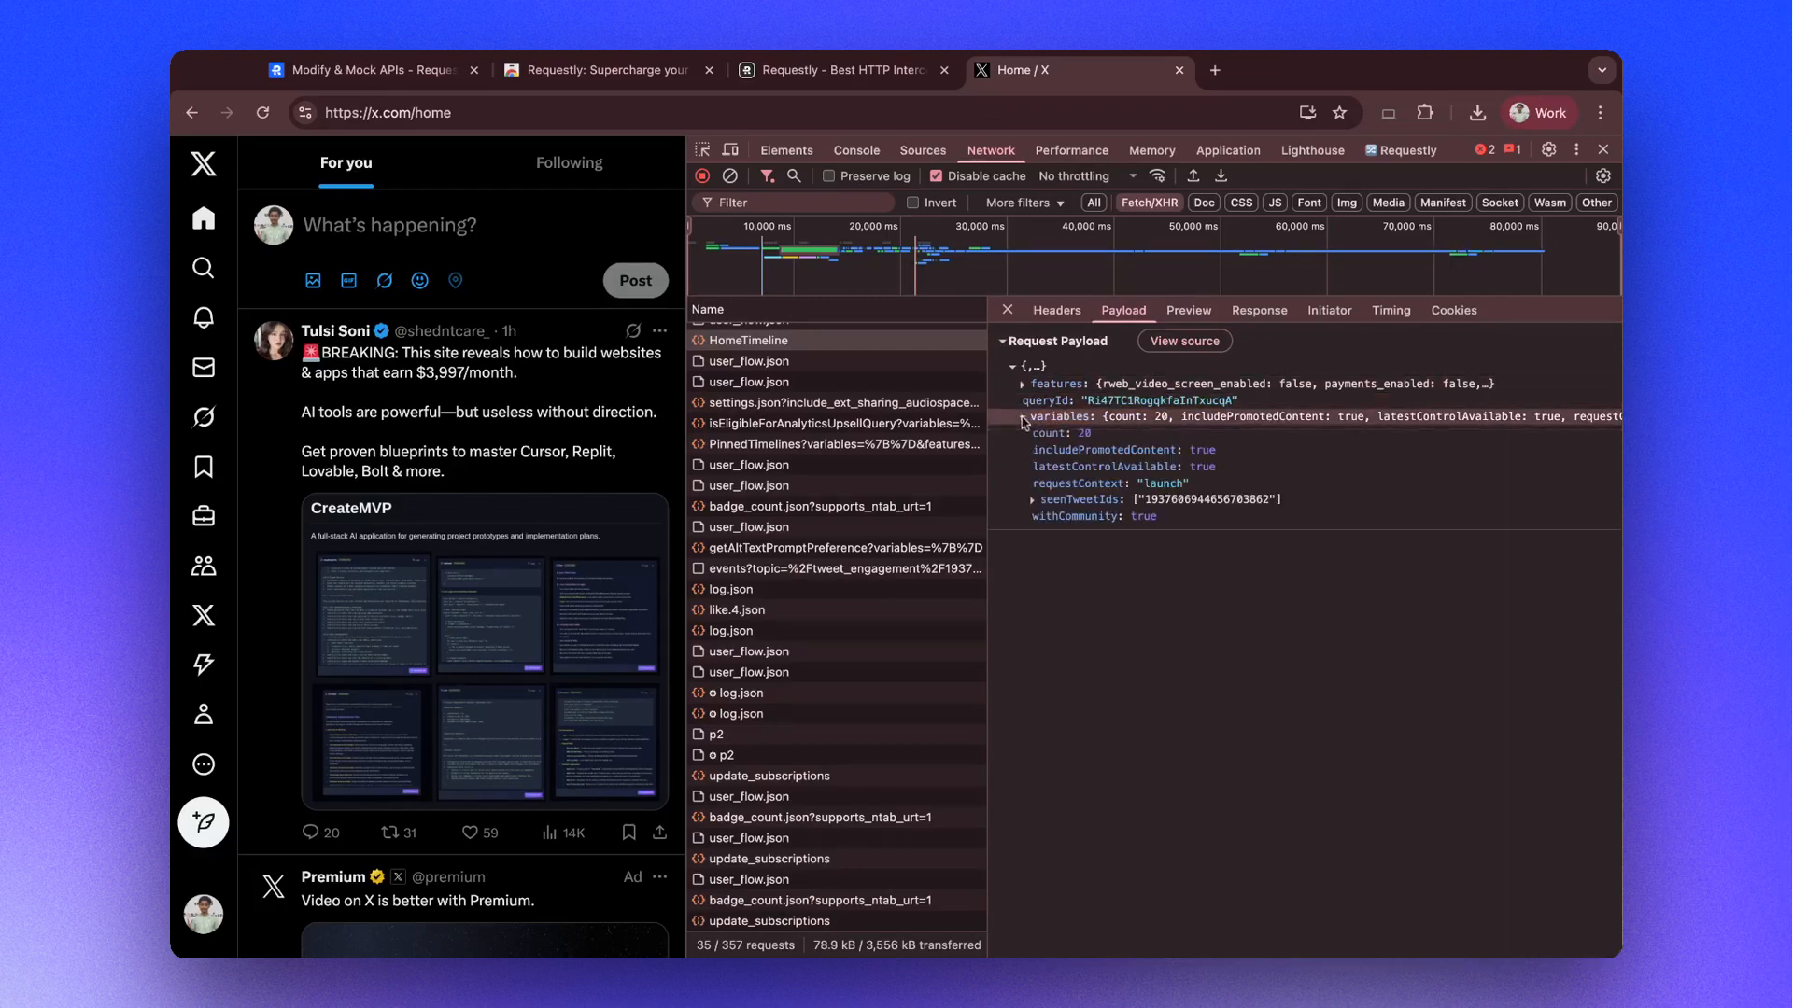
pyautogui.click(1022, 418)
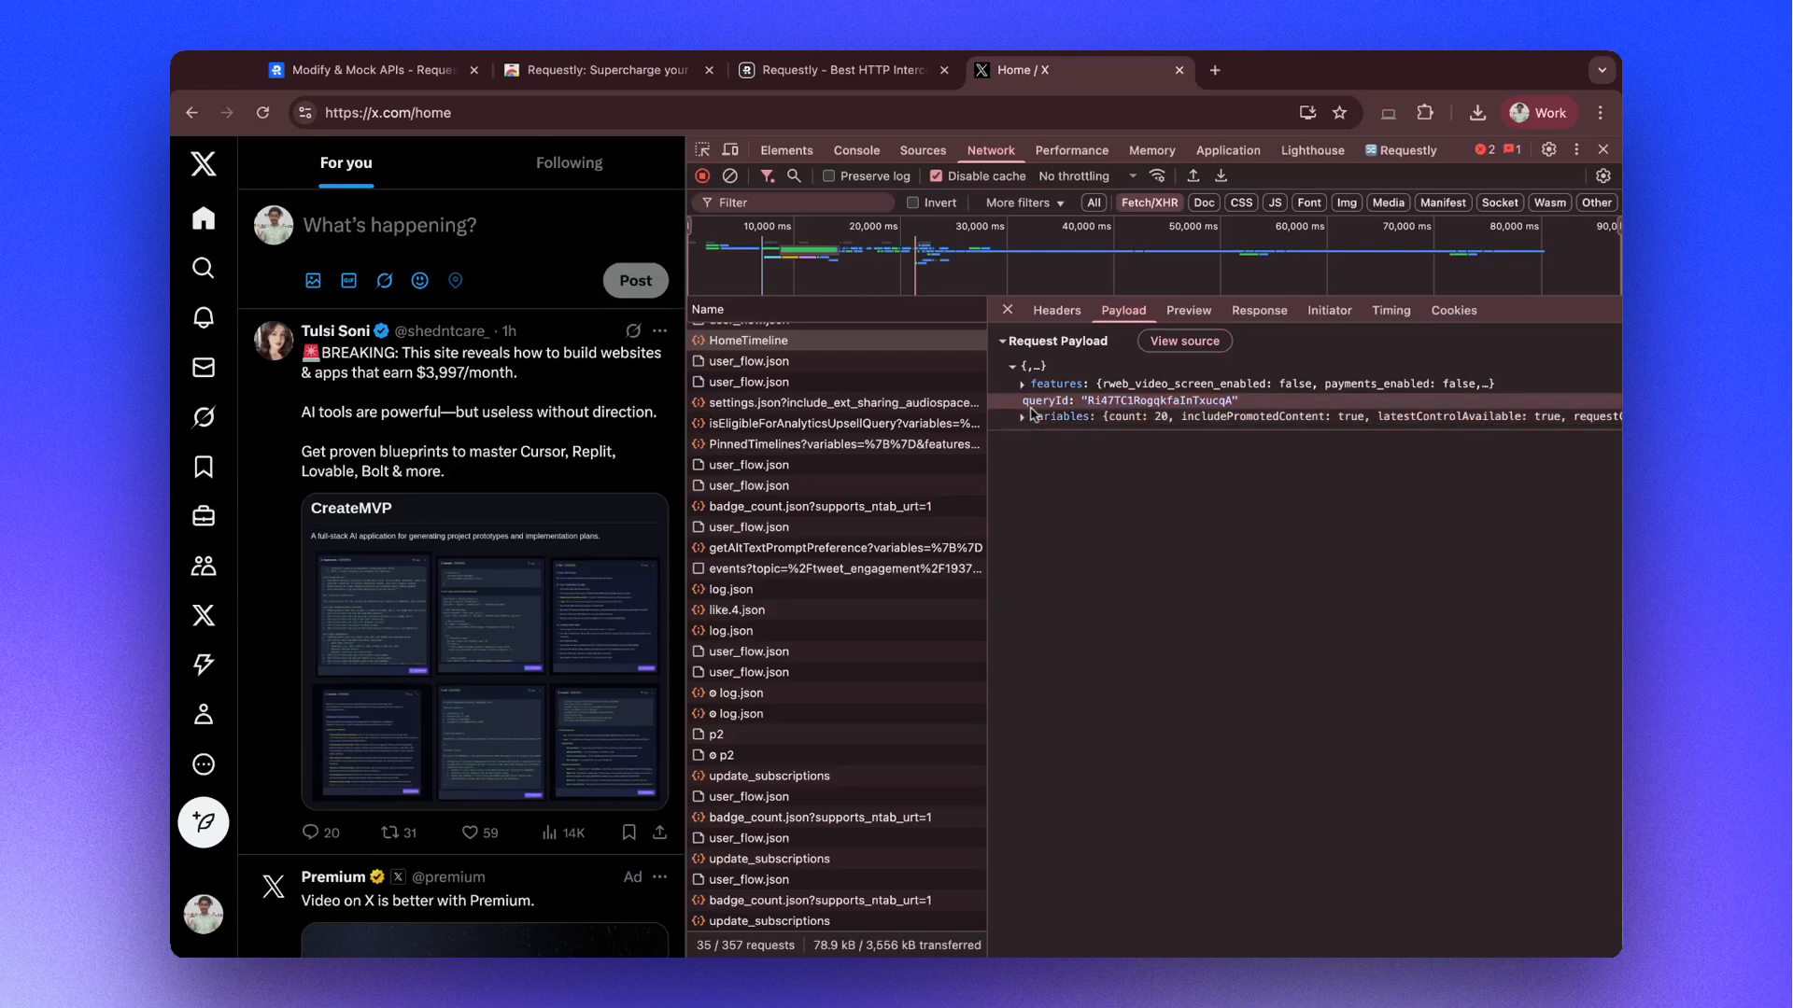
# - Copy the queryId key from the HomeTimeline payload and enter it as the key of the Requestly rule's GraphQL operation filter
pyautogui.doubleClick(1026, 404)
pyautogui.press('super+c')
pyautogui.hotkey('ctrl', 'shift', 'Tab')
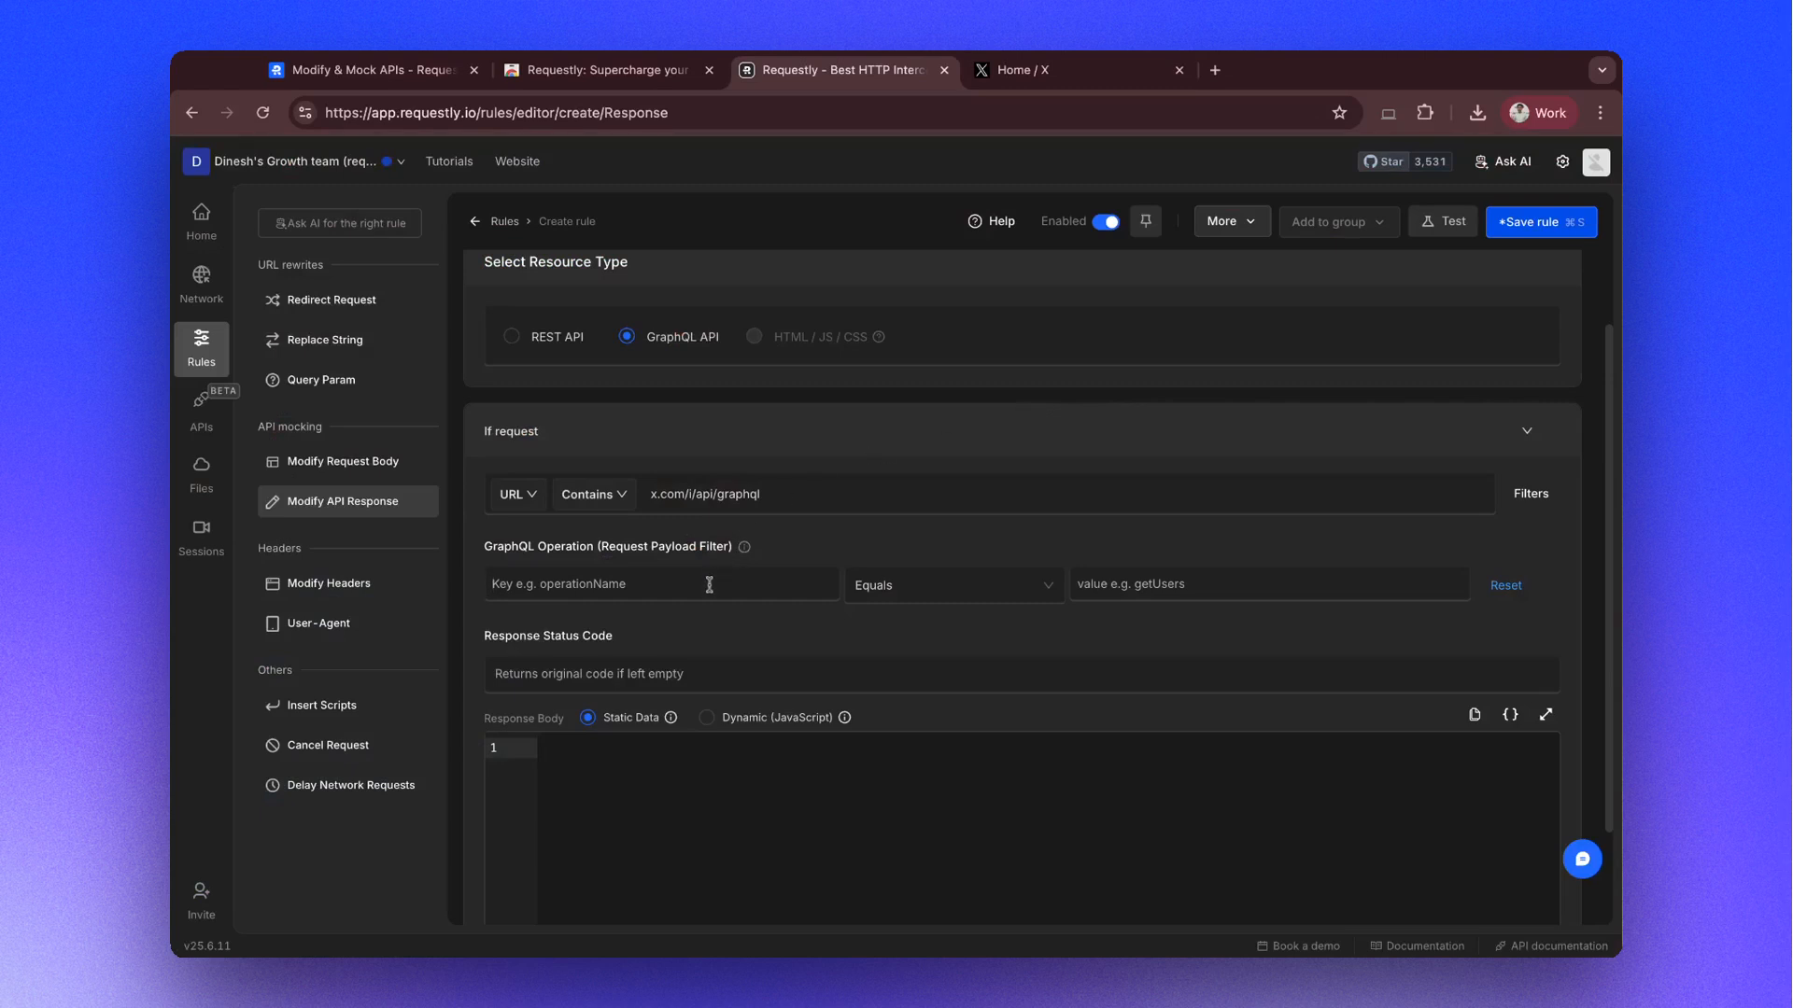
pyautogui.press('super+v')
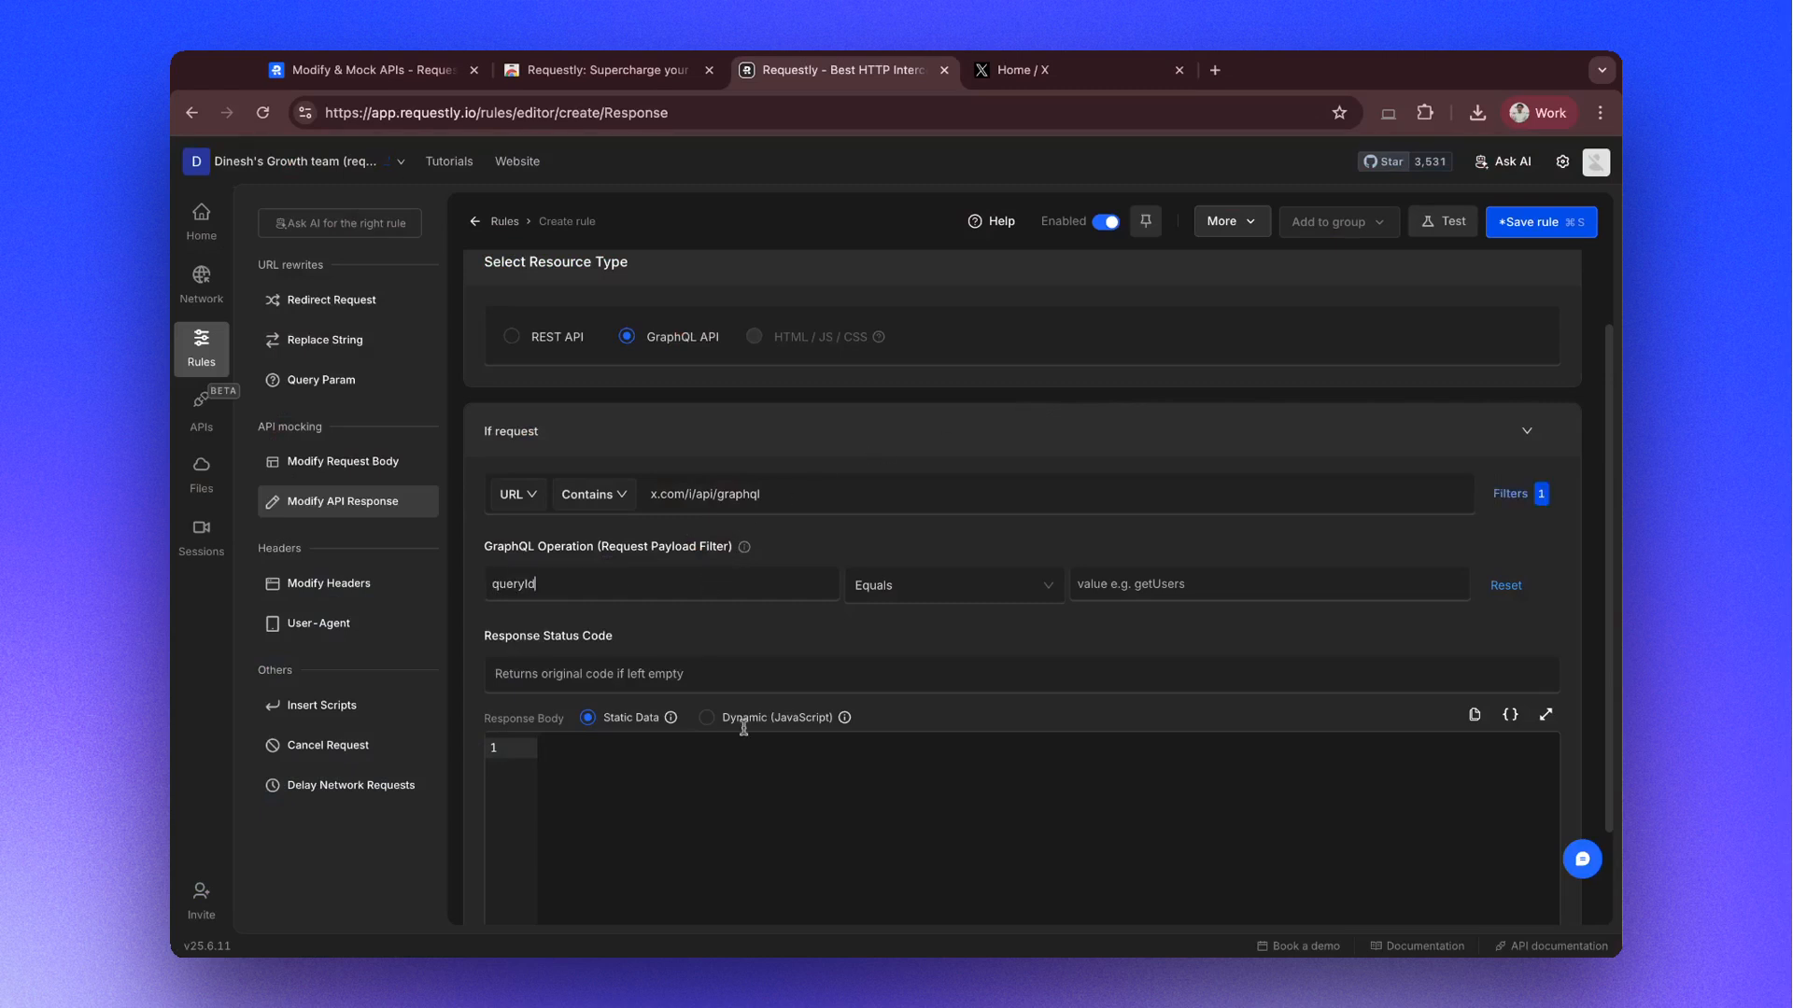
# - Copy the queryId value from the X request payload into the GraphQL operation filter's value, "Ri47TC1RogqkfaInTxucqA"
pyautogui.hotkey('ctrl', 'Tab')
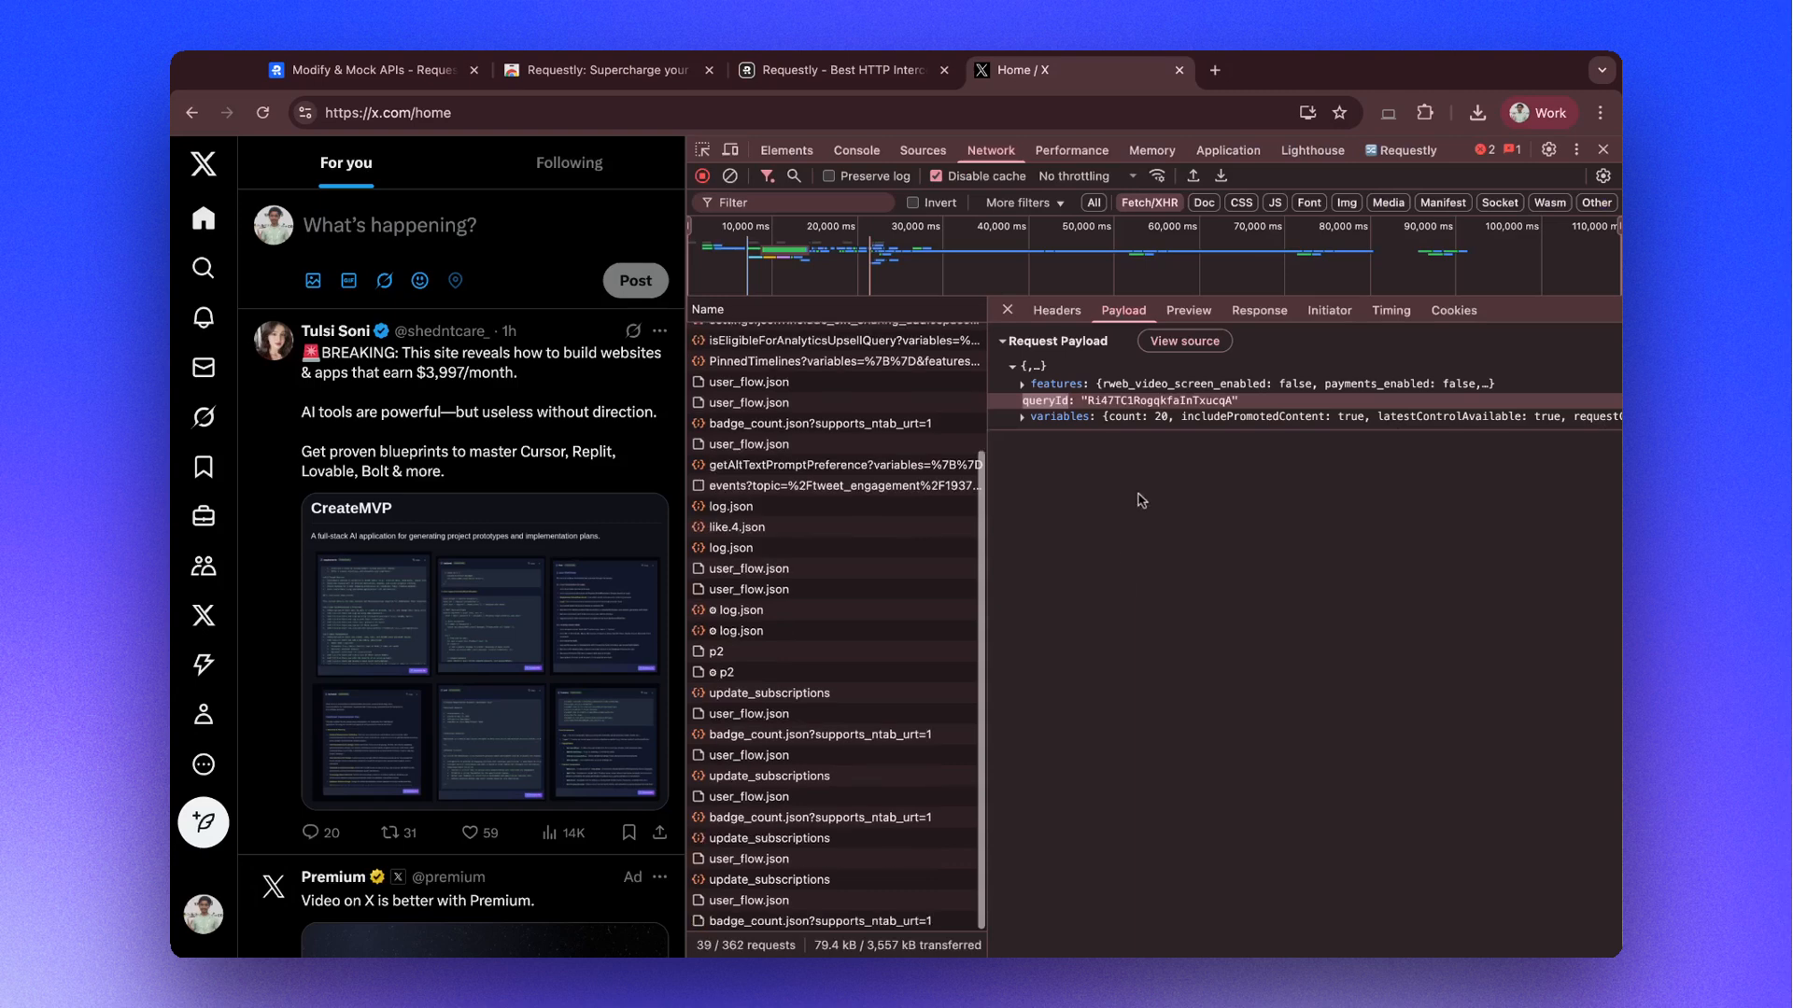
pyautogui.moveTo(1088, 402); pyautogui.dragTo(1232, 400)
pyautogui.press('super+c')
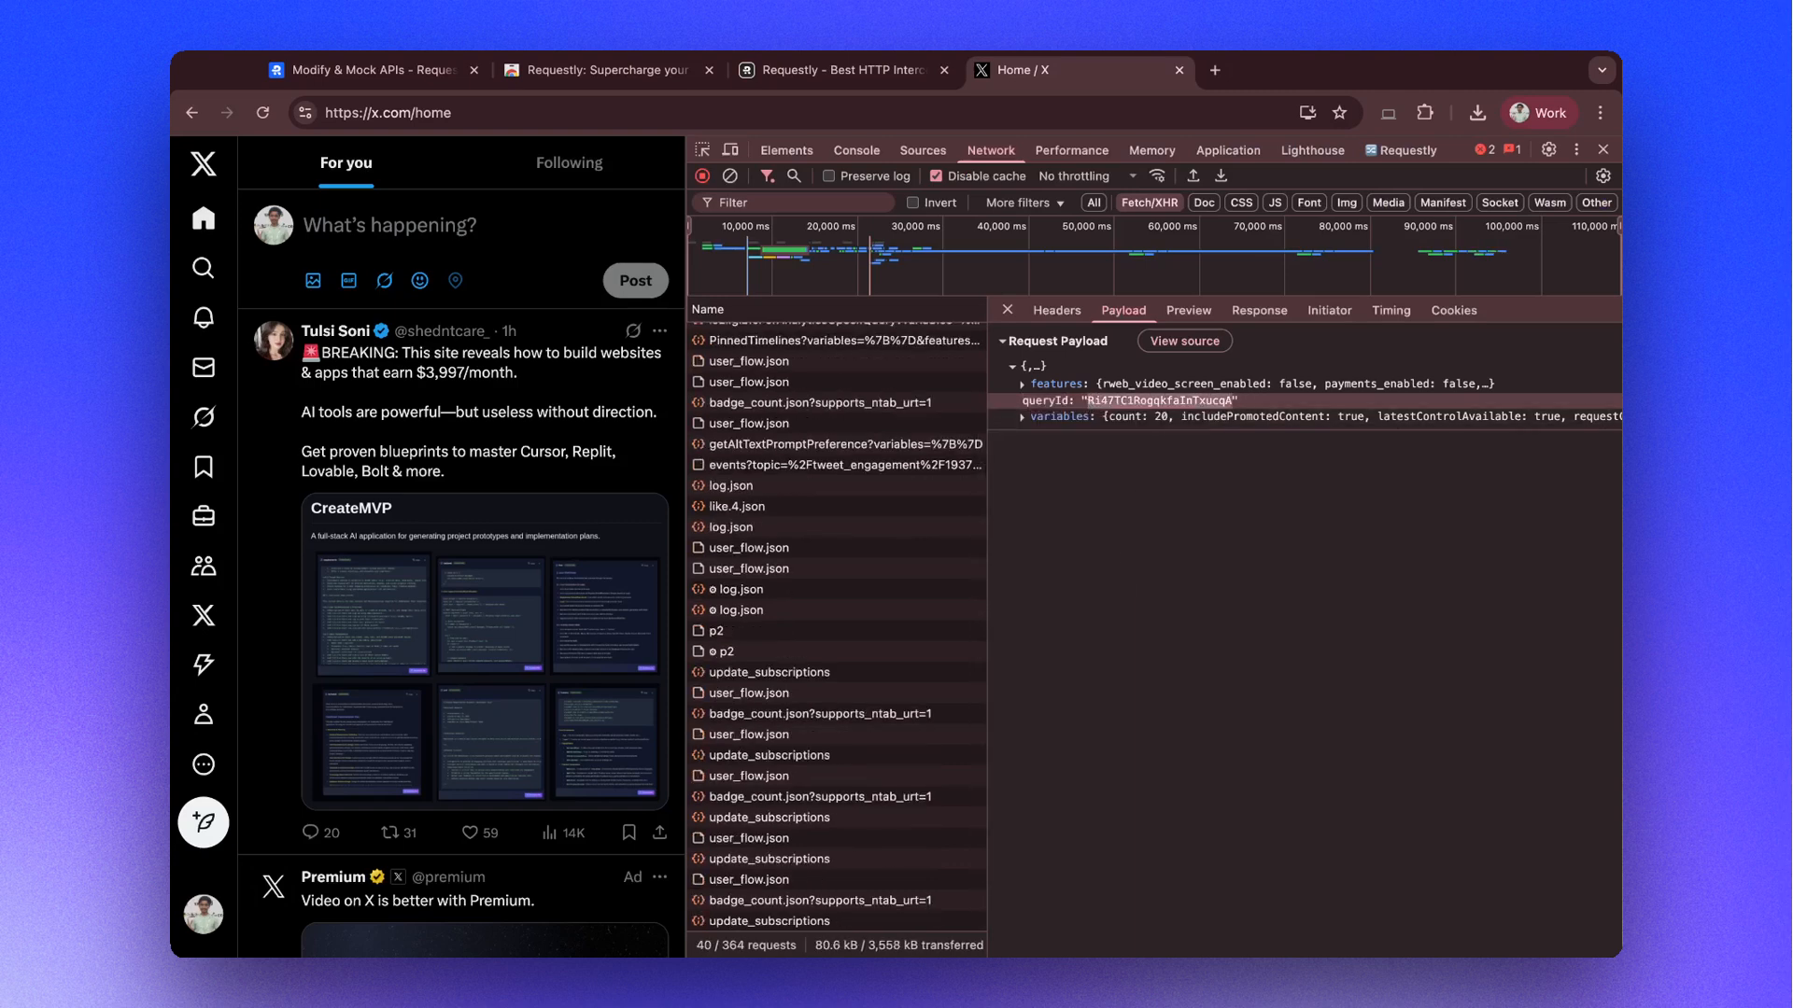
pyautogui.hotkey('ctrl', 'shift', 'Tab')
pyautogui.click(1105, 584)
pyautogui.press('super+v')
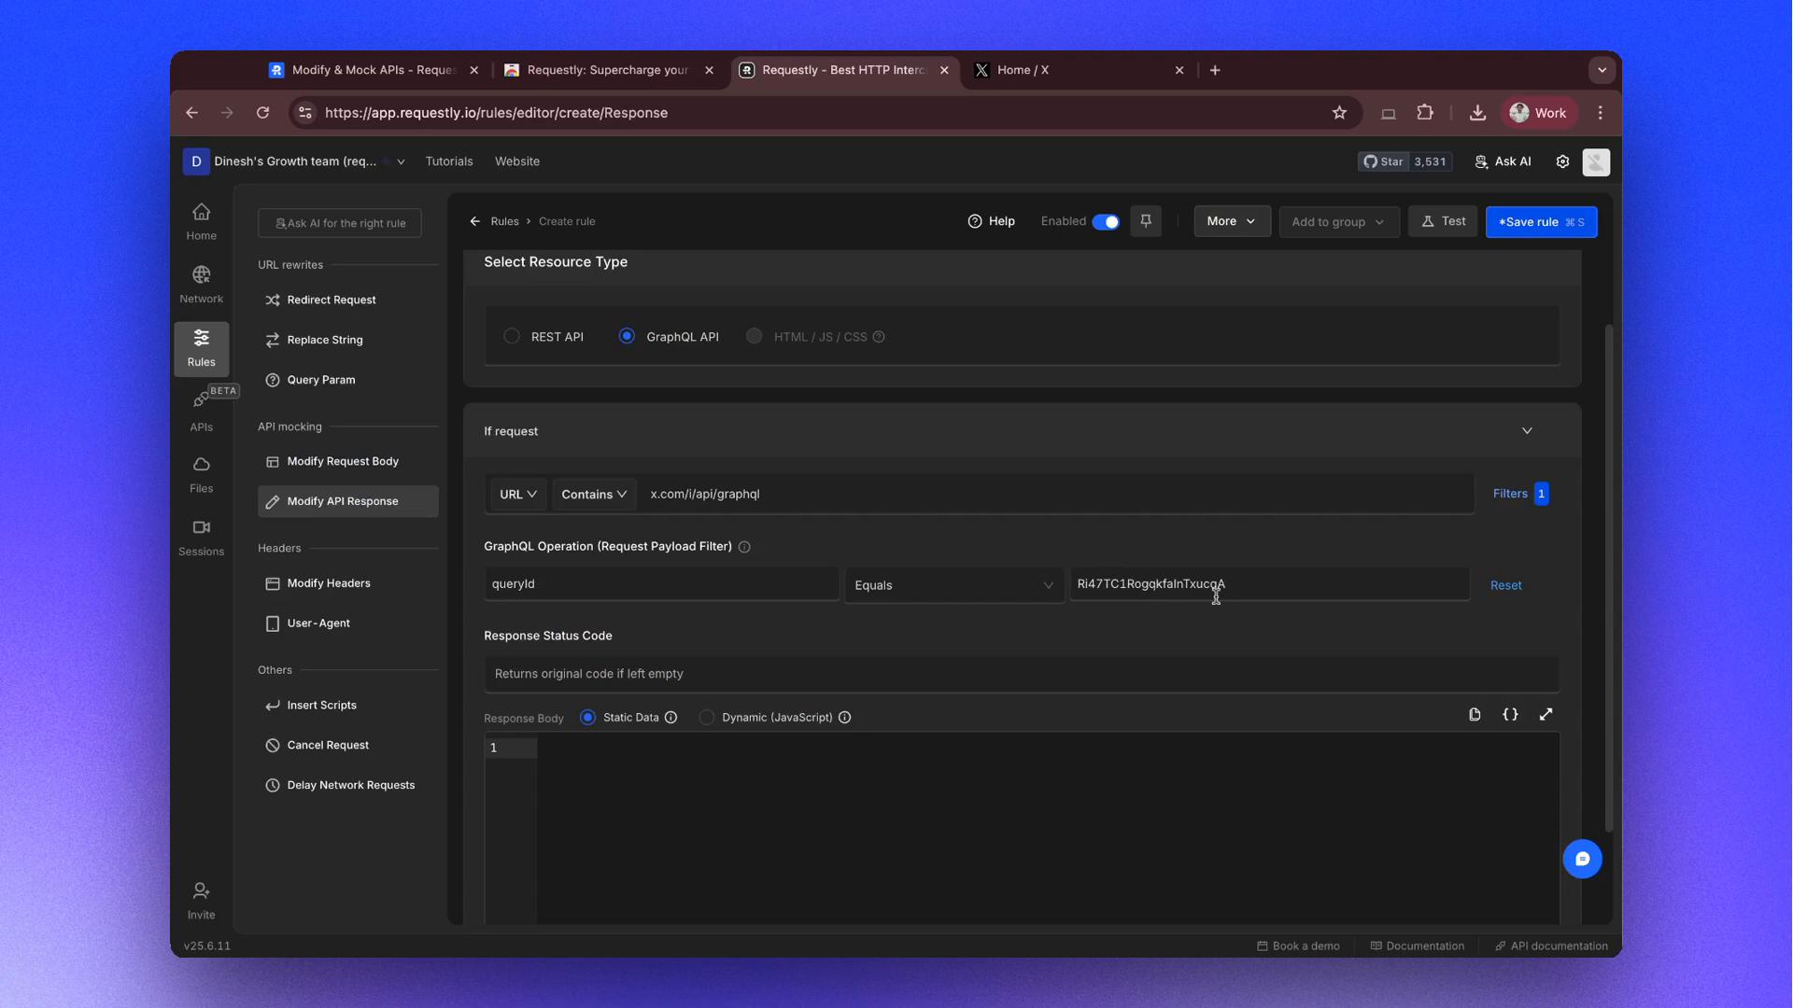
# - Copy the entire HomeTimeline response from the X tab and paste it into the rule's static response body
pyautogui.scroll(-3, 1016, 629)
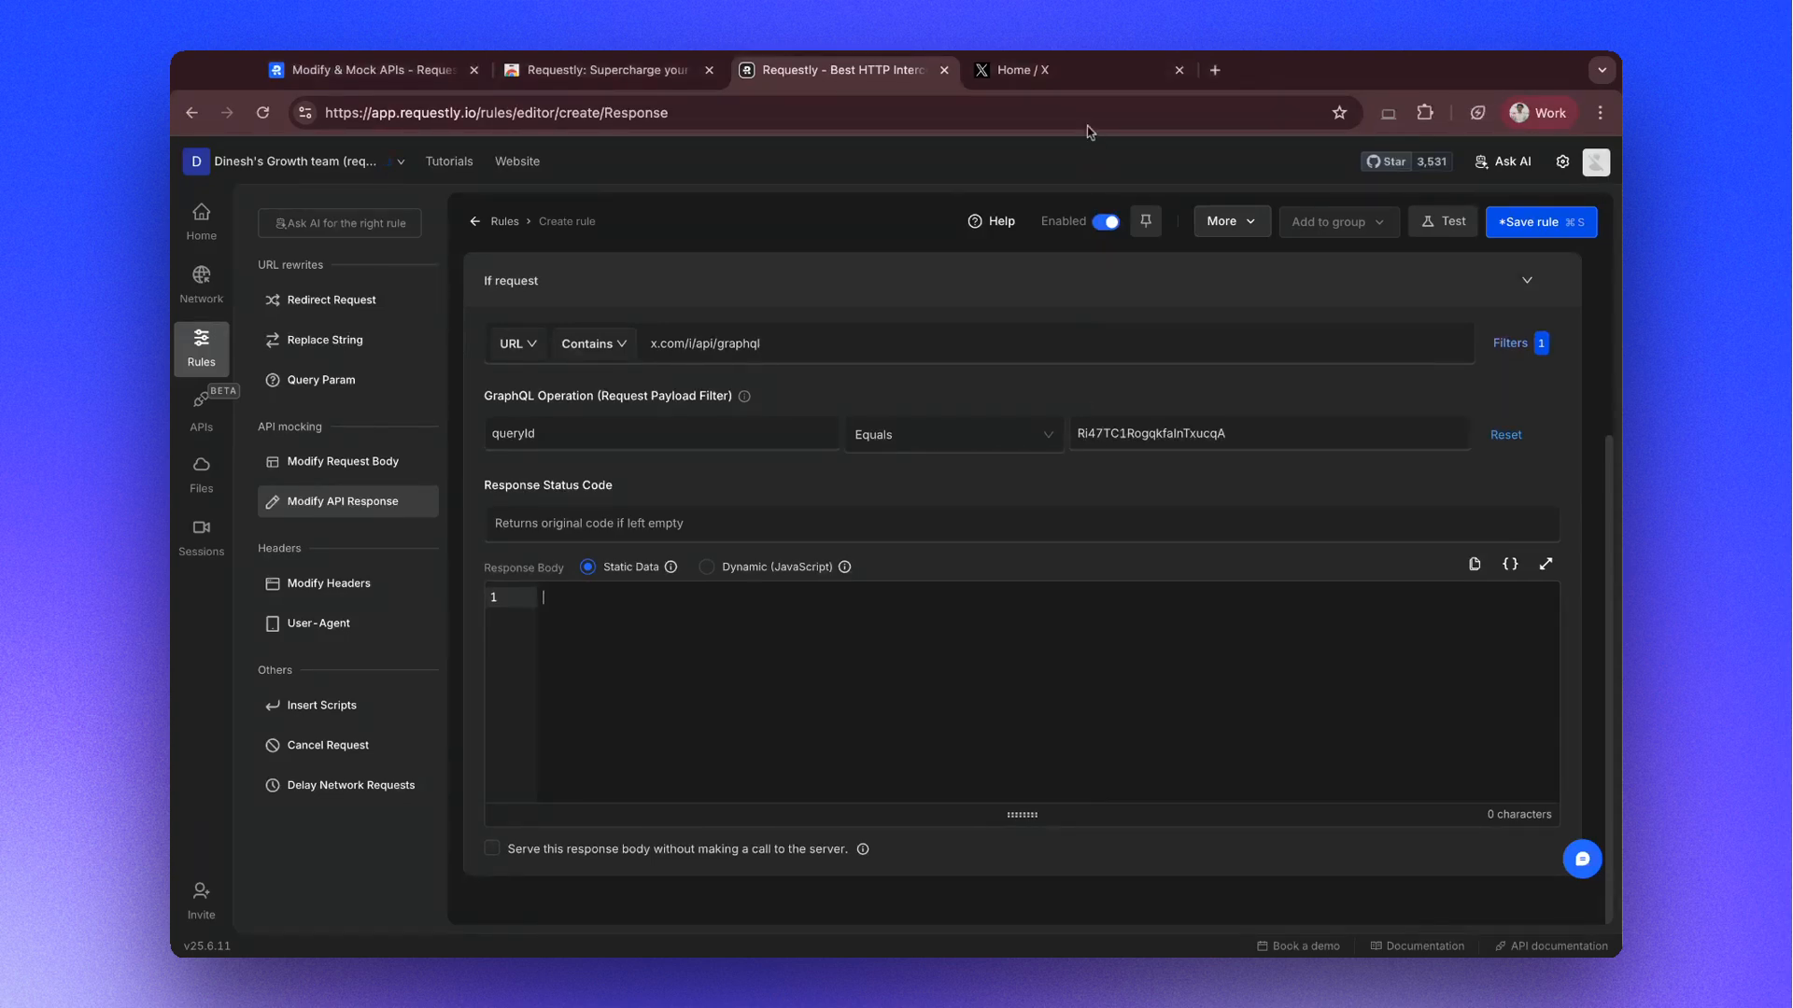
pyautogui.click(1091, 73)
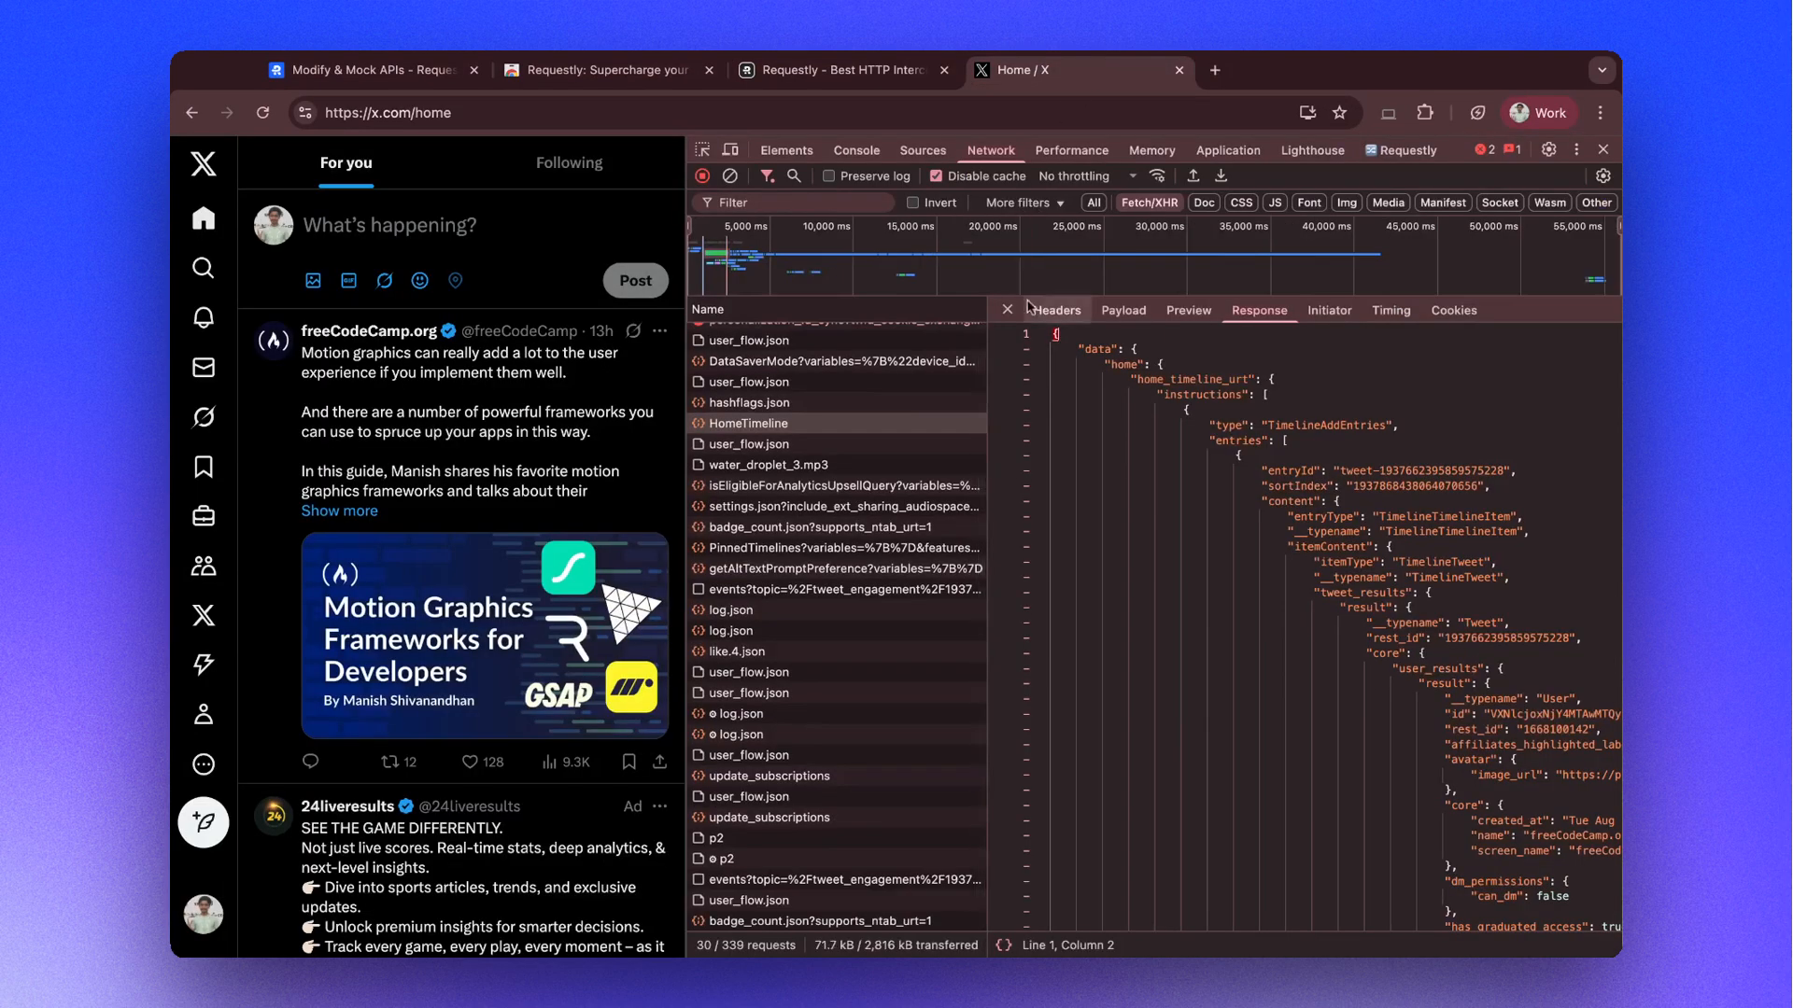
pyautogui.press('super+a')
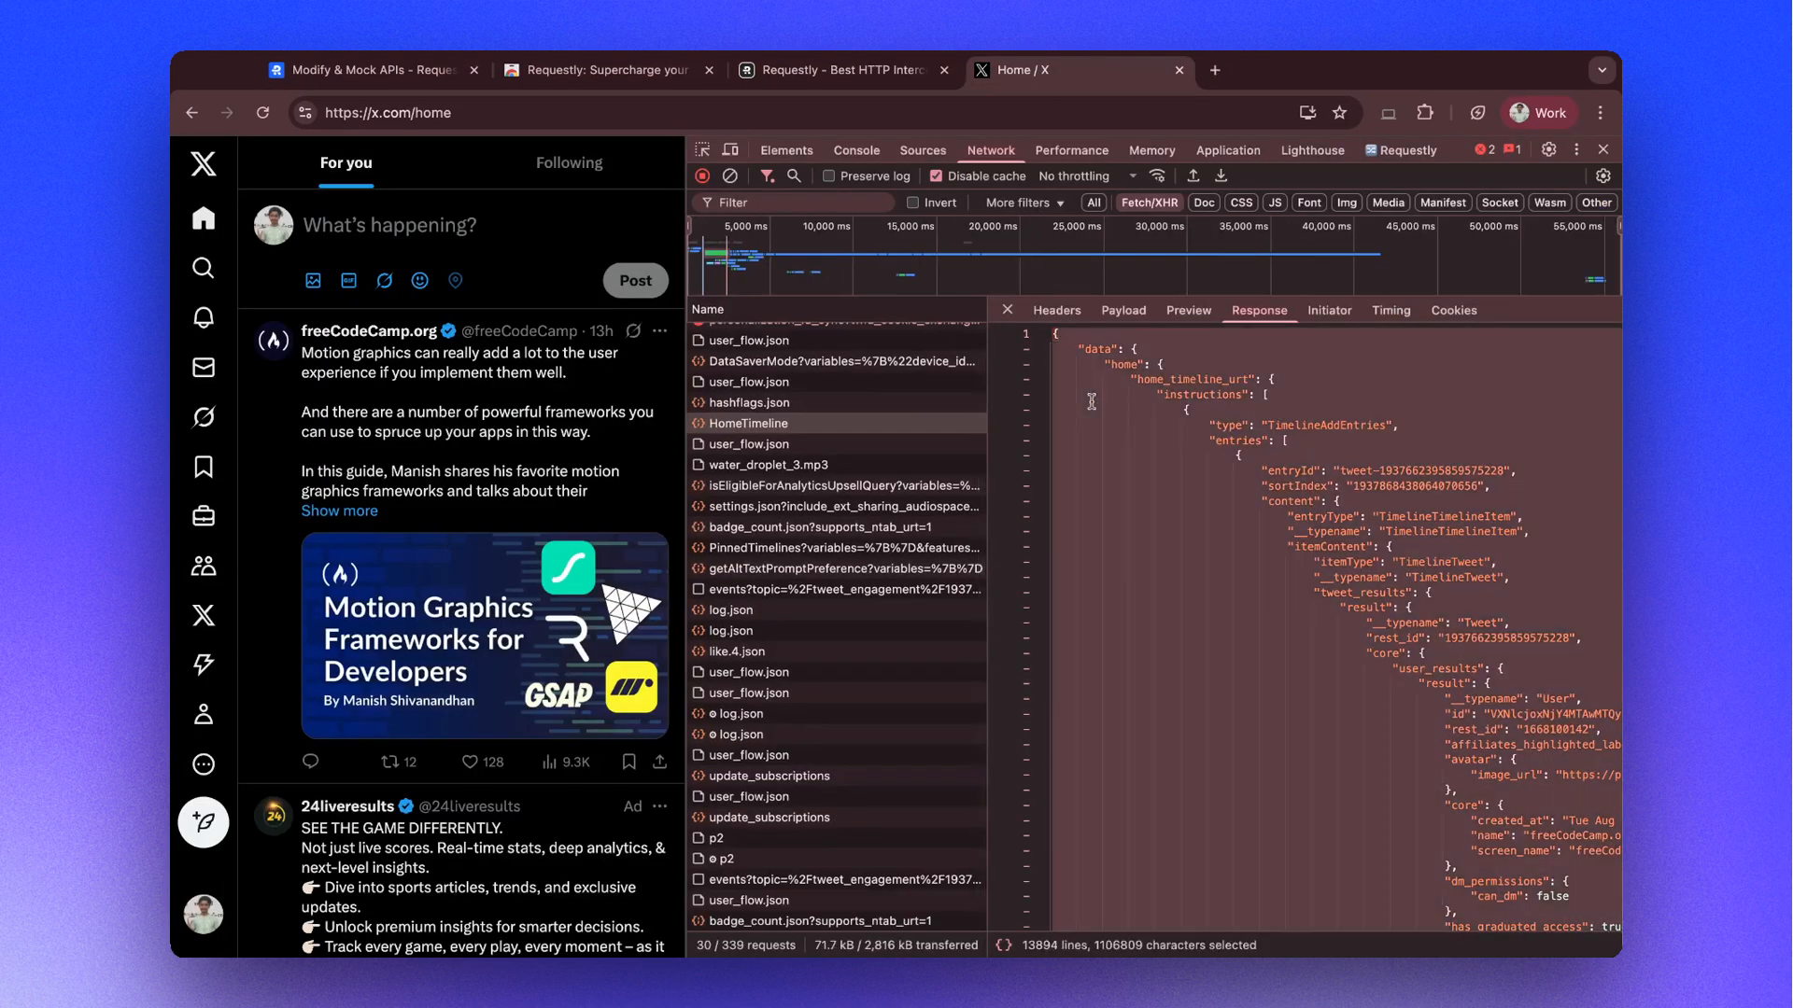
pyautogui.hotkey('ctrl', 'shift', 'Tab')
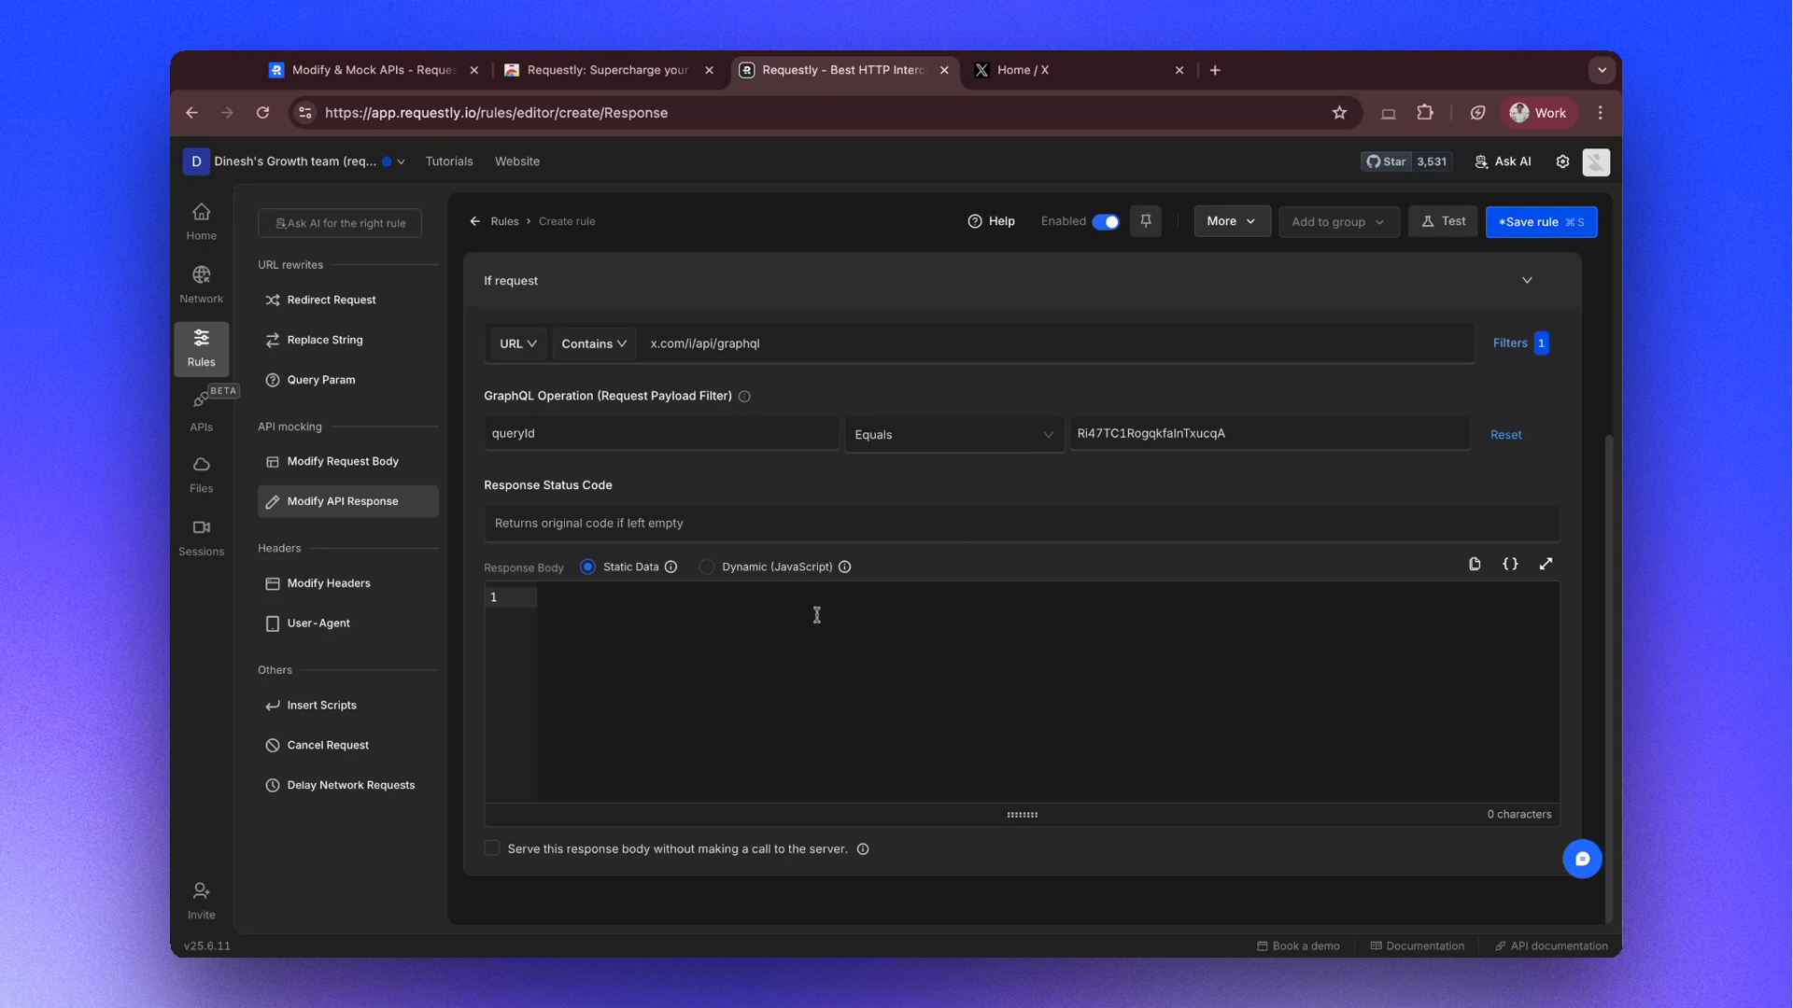
pyautogui.press('super+v')
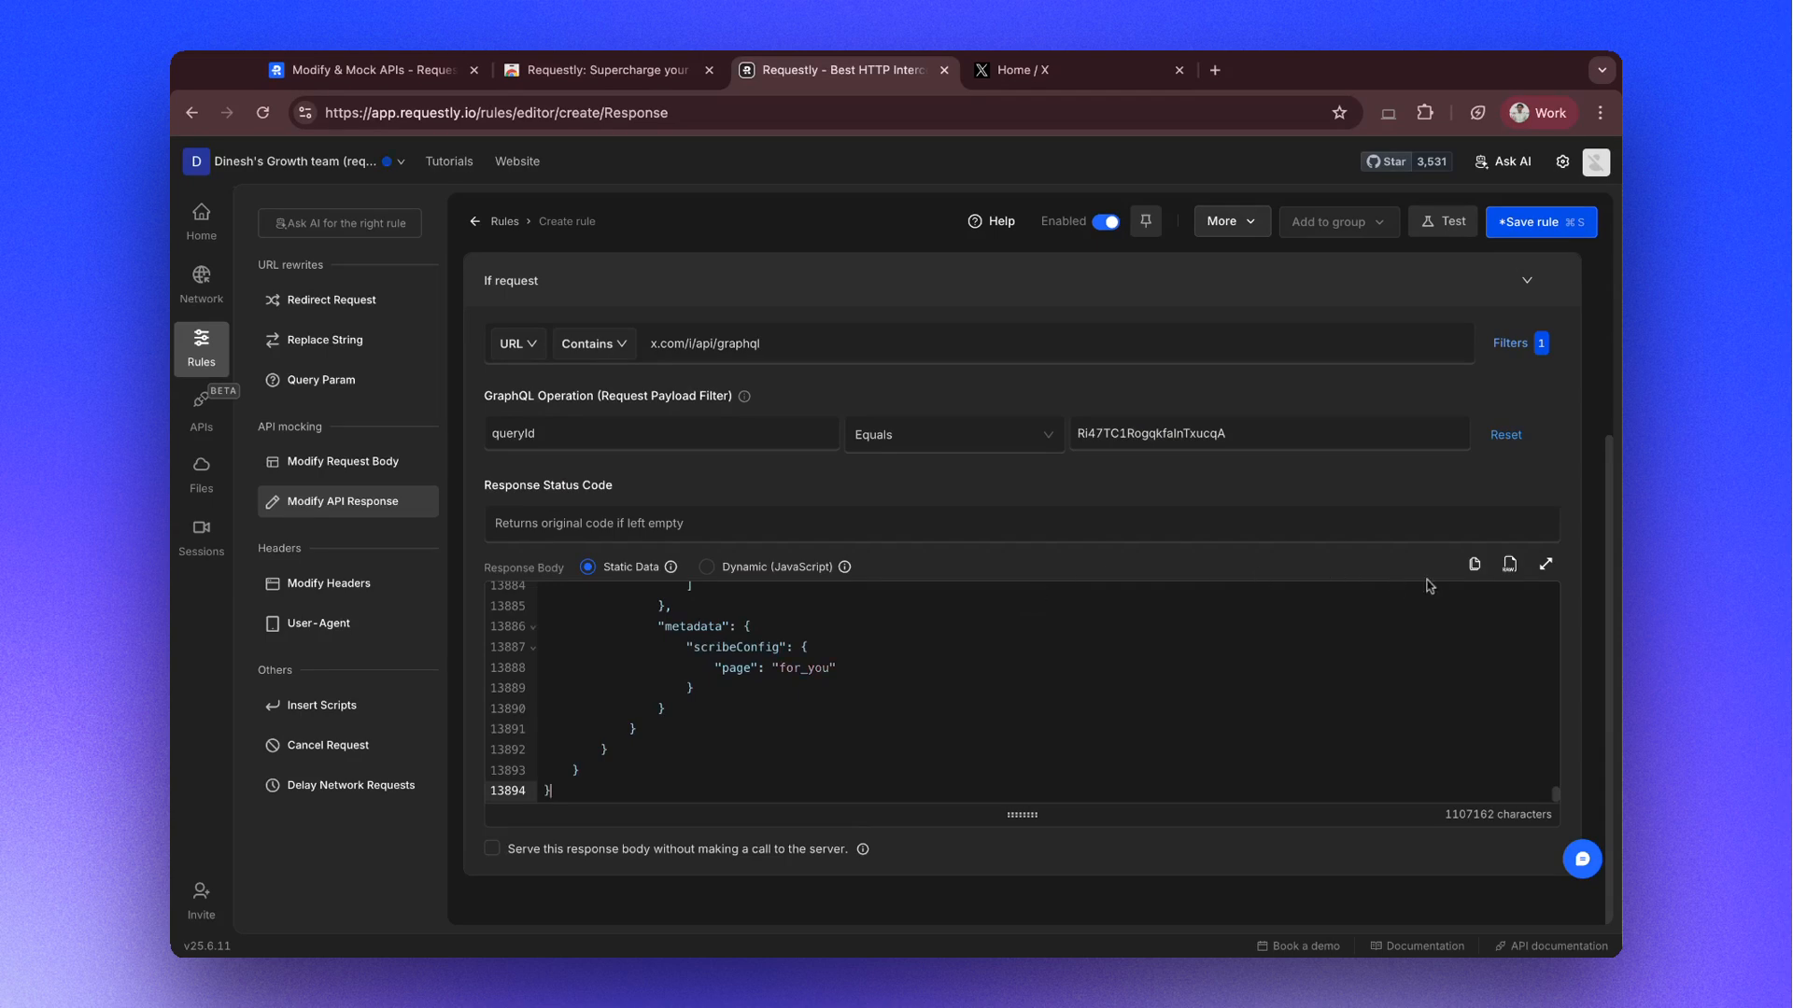
# - Expand the response body editor and find the tweet texts with the regular expression "full_text".*"
pyautogui.click(1546, 565)
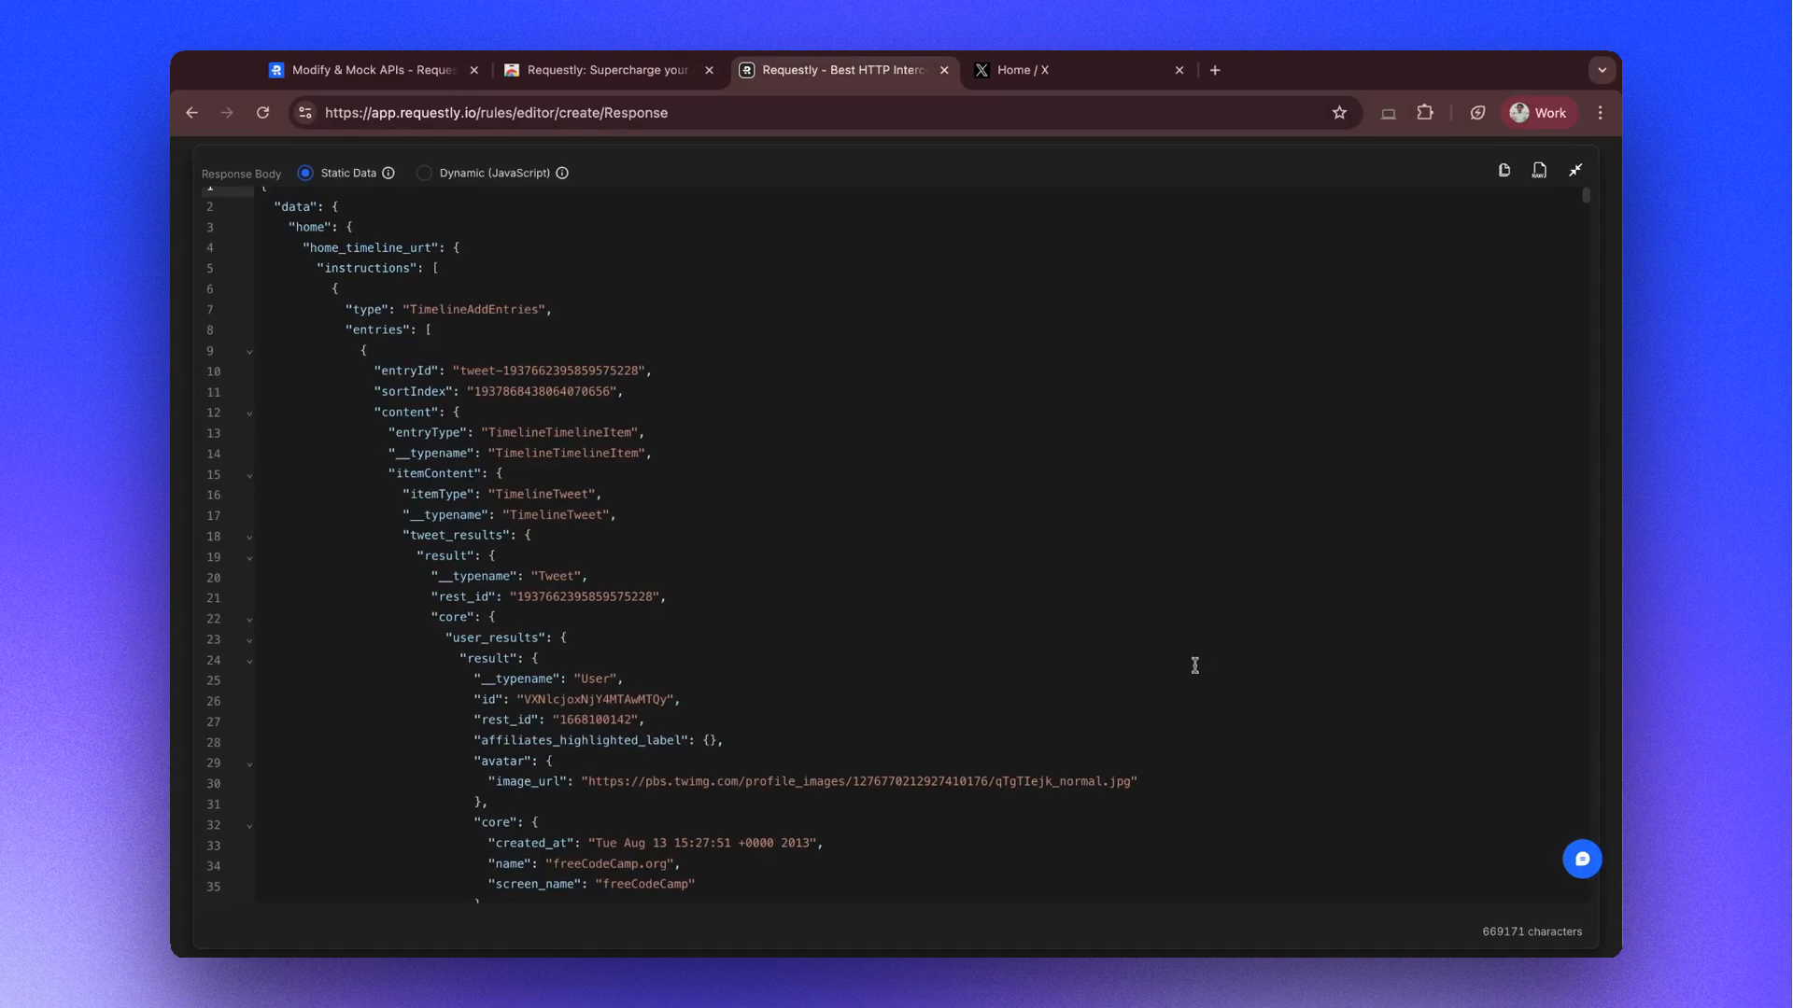
pyautogui.click(832, 553)
pyautogui.press('super+f')
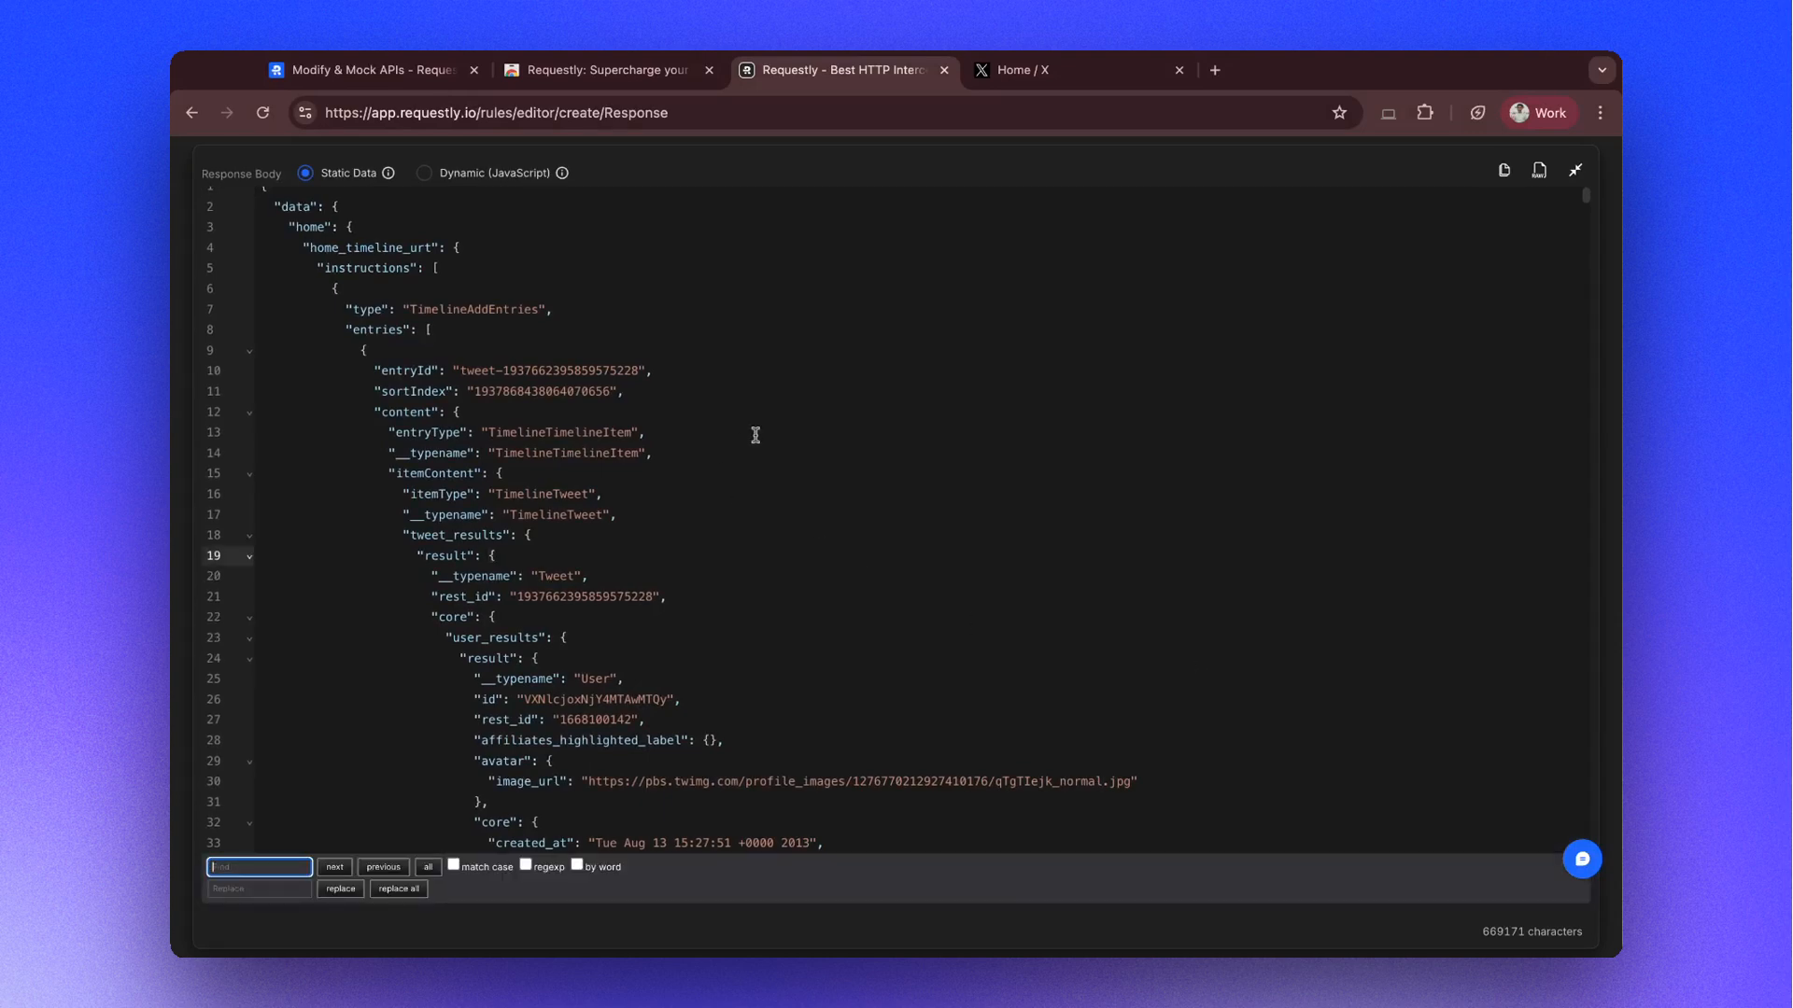
pyautogui.write('"full_text".*"')
pyautogui.click(524, 865)
pyautogui.click(335, 869)
pyautogui.scroll(-3, 456, 827)
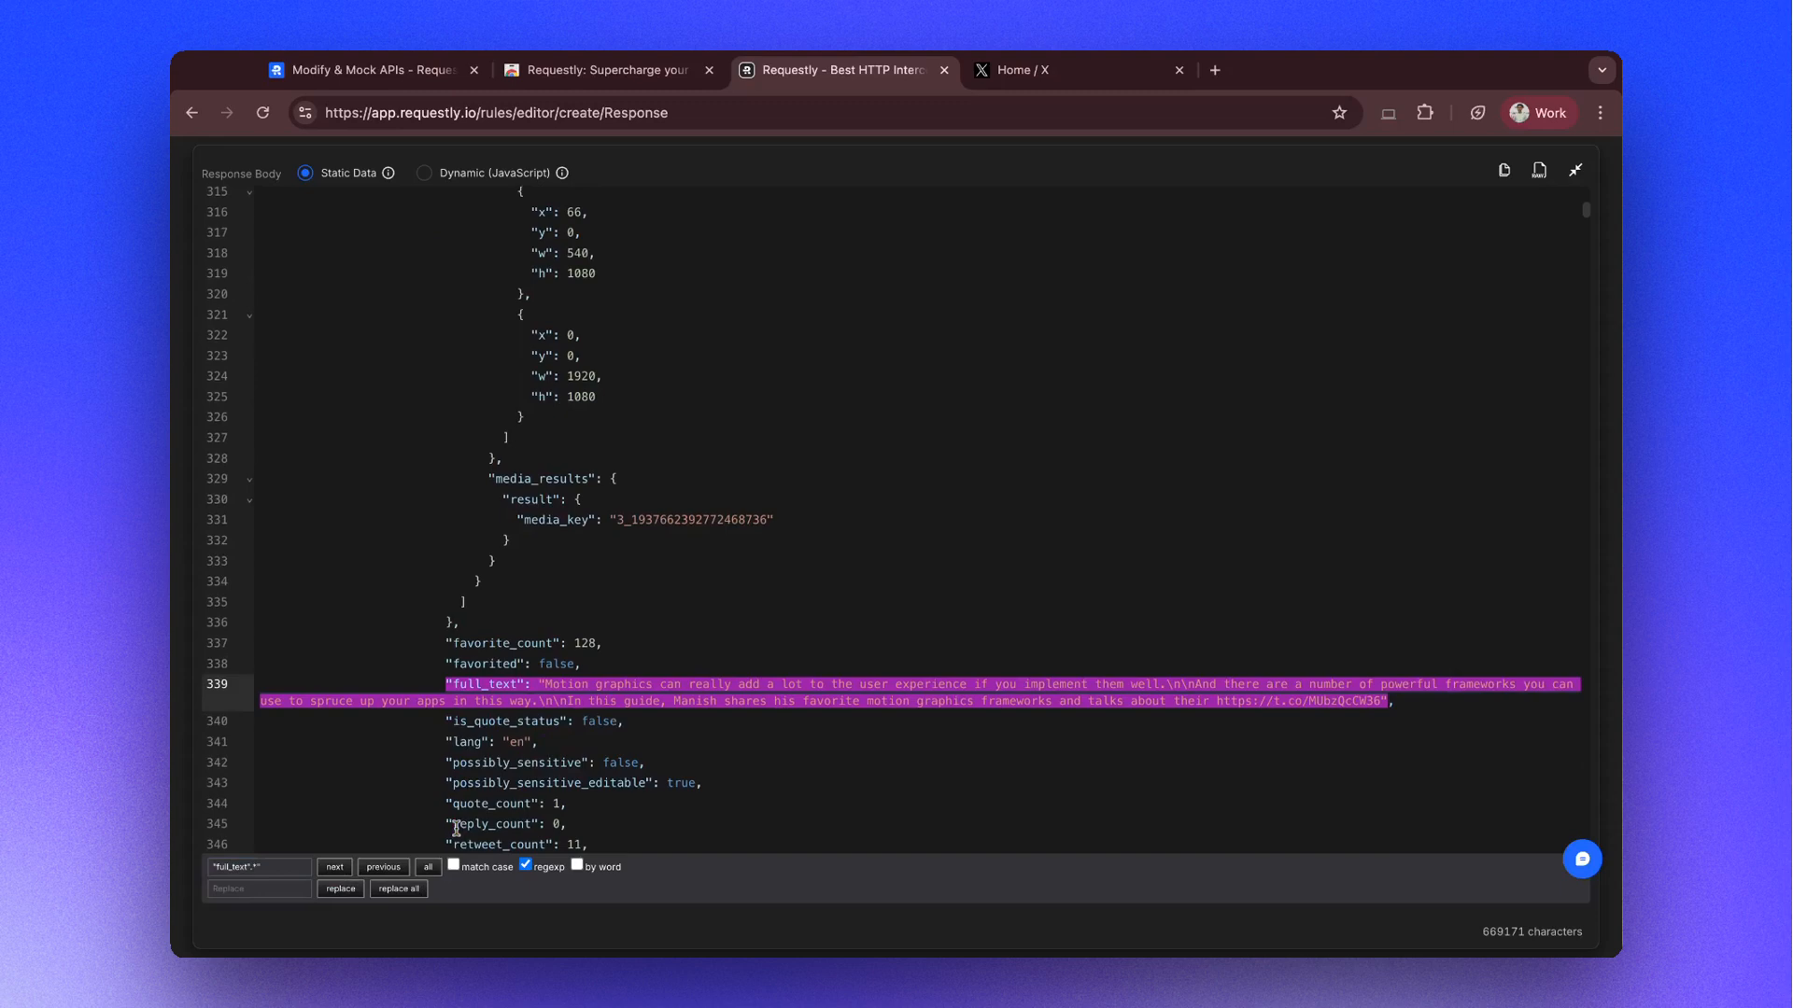
pyautogui.click(337, 872)
# - Replace all matches in the response body with "full_text":"Modified by requestly"
pyautogui.click(294, 889)
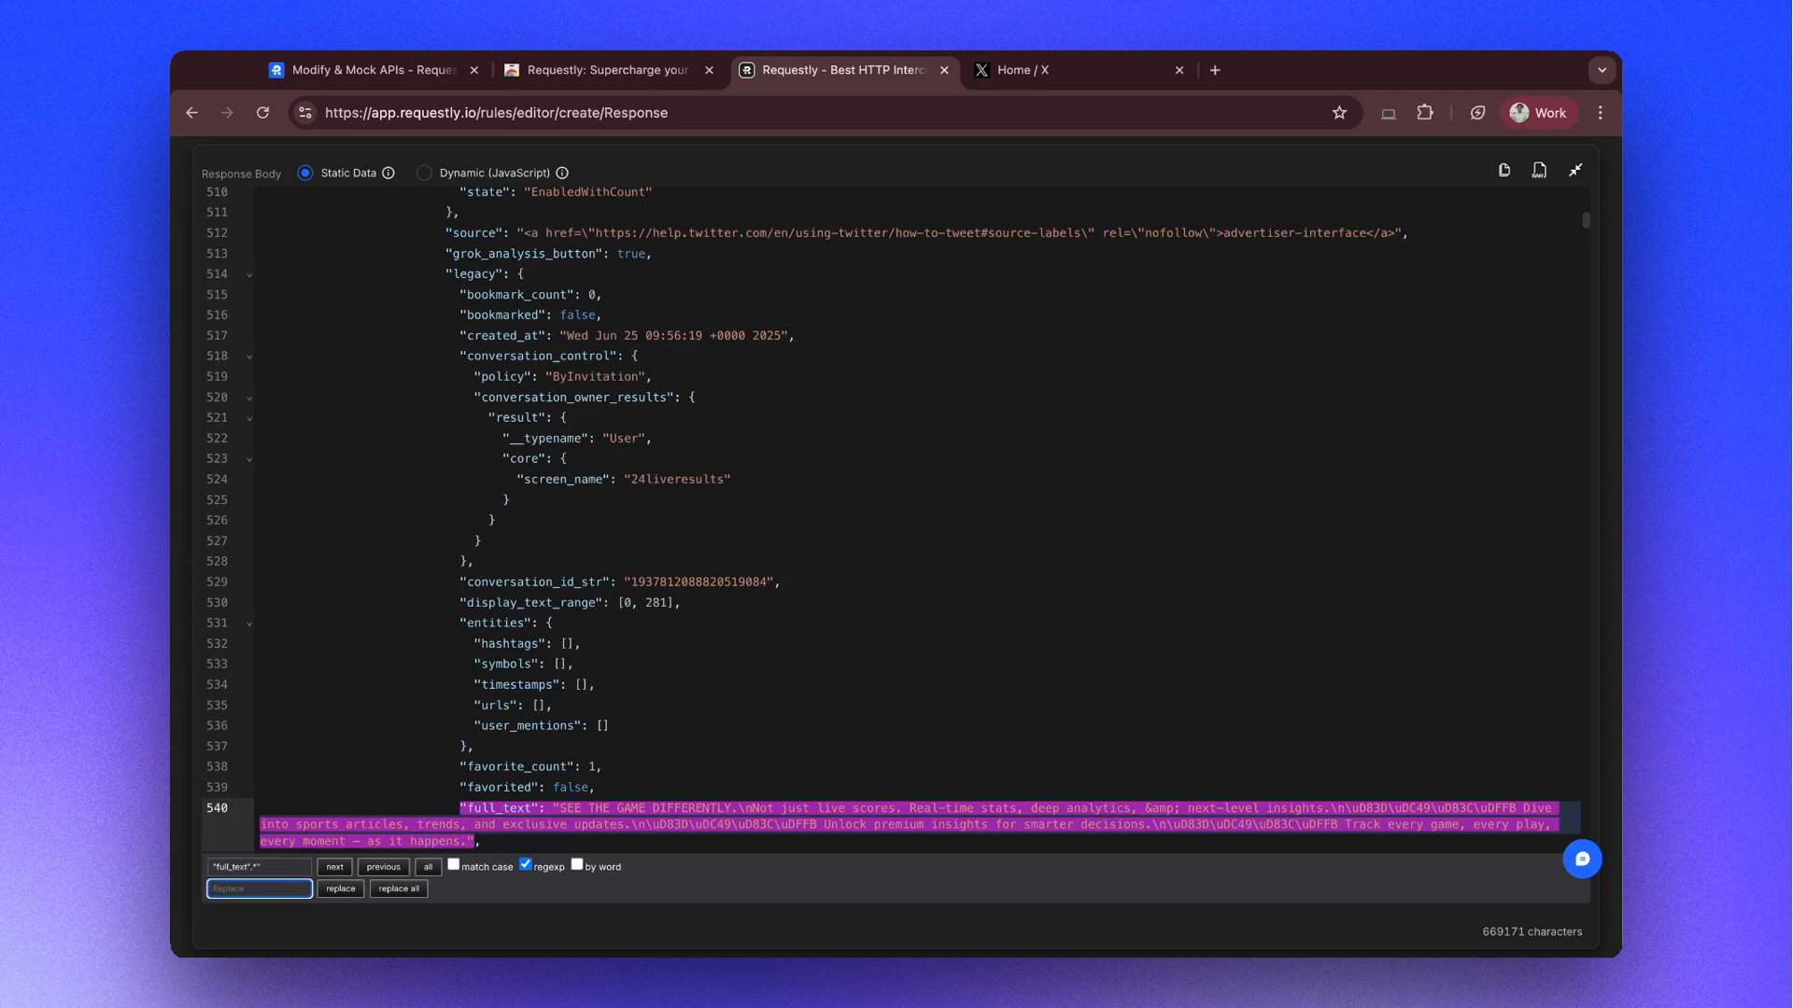
pyautogui.write('"Modified by requestly"')
pyautogui.click(379, 889)
pyautogui.scroll(-2, 458, 747)
# - Check the replaced full_text line, collapse the expanded response body editor and save the rule
pyautogui.click(458, 728)
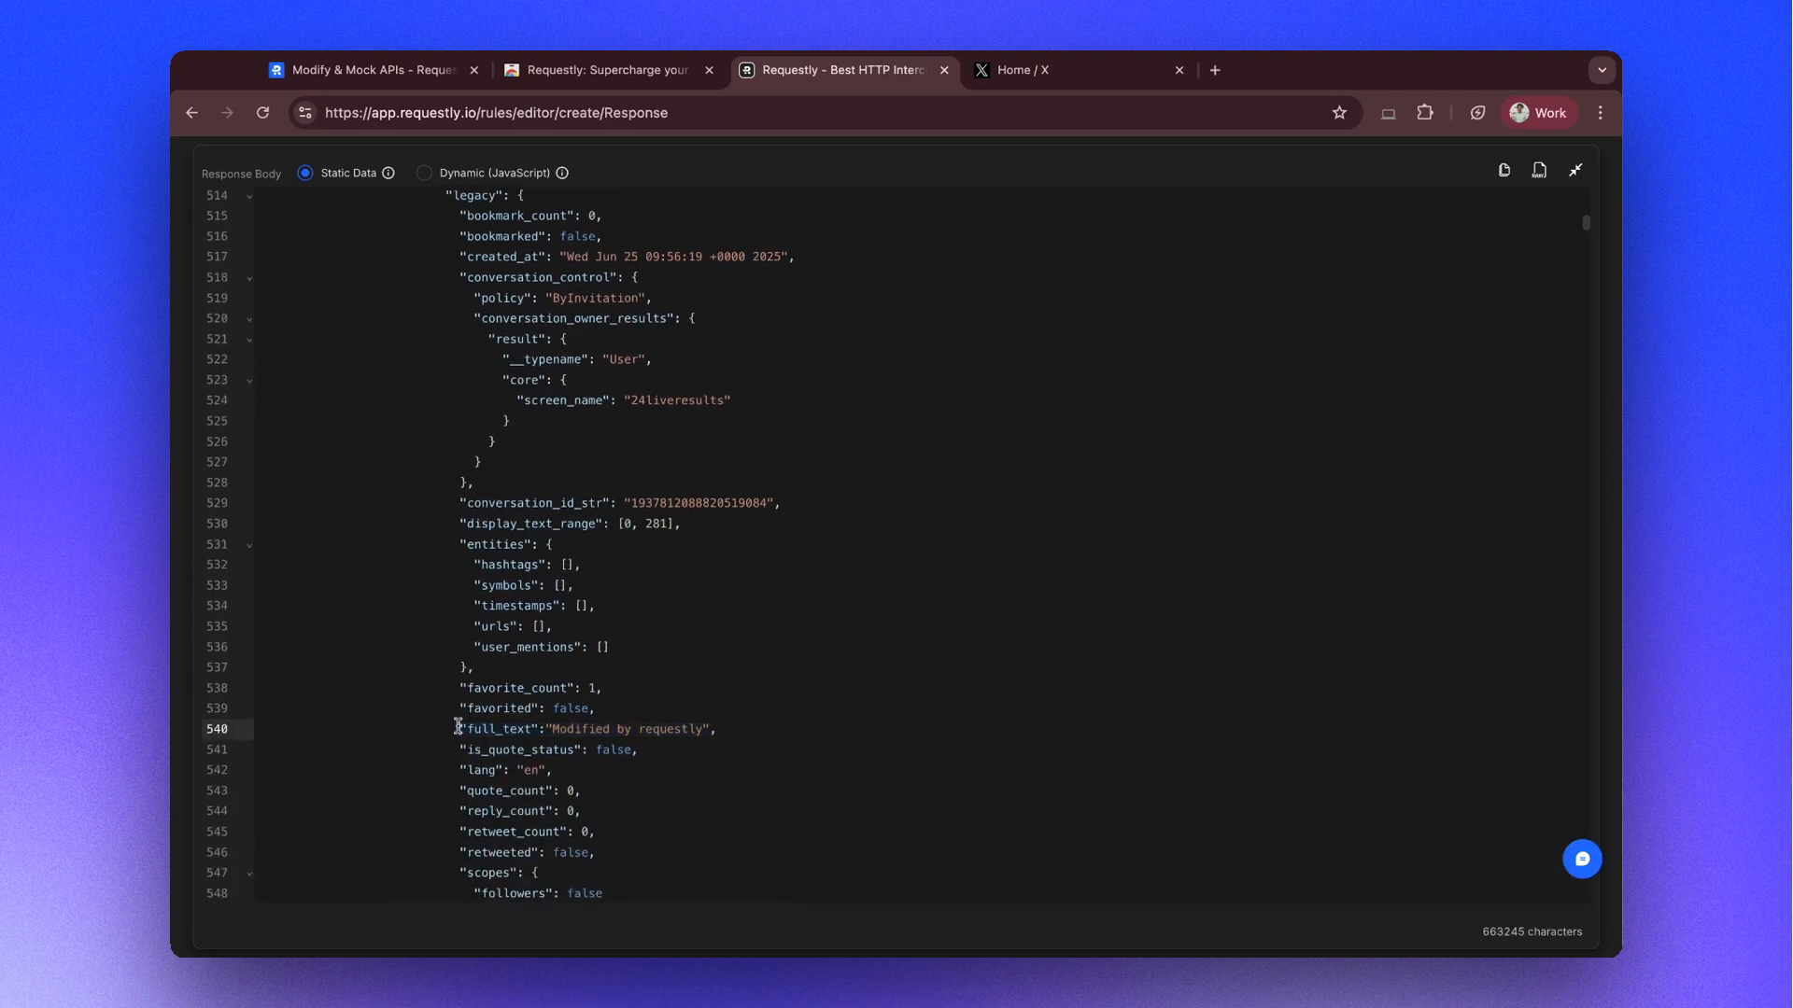
pyautogui.hotkey('shift', 'End')
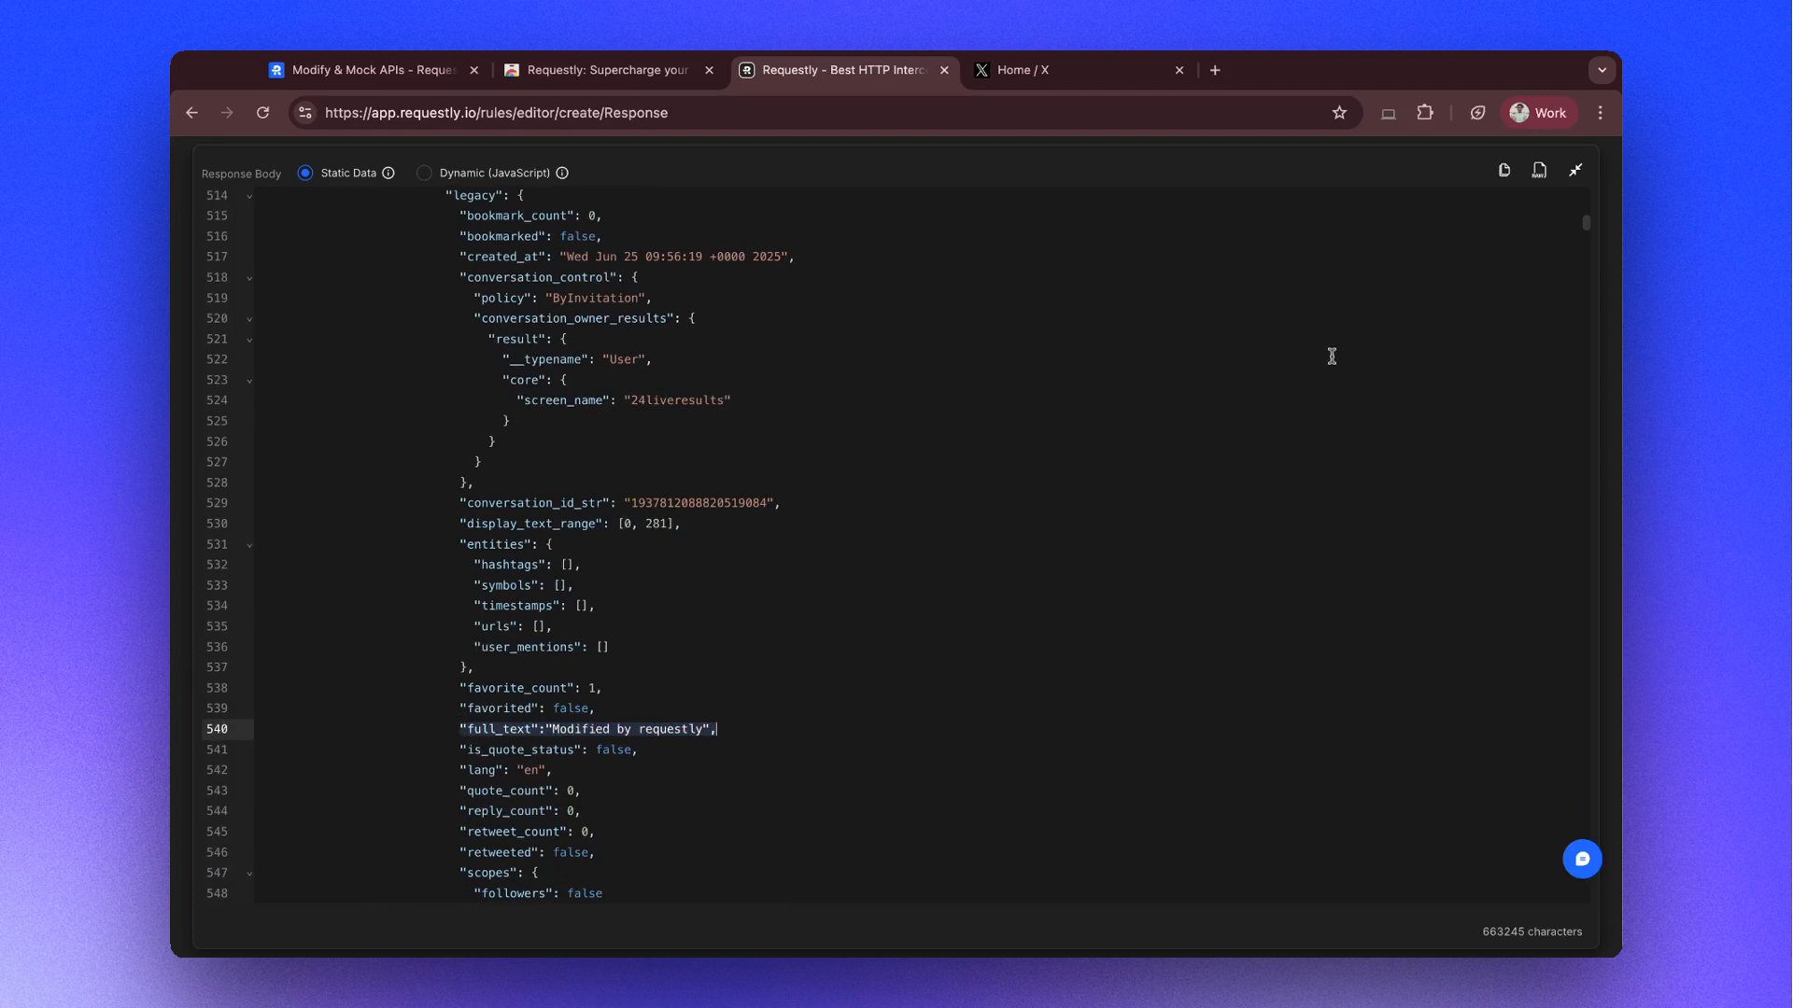
pyautogui.click(1576, 171)
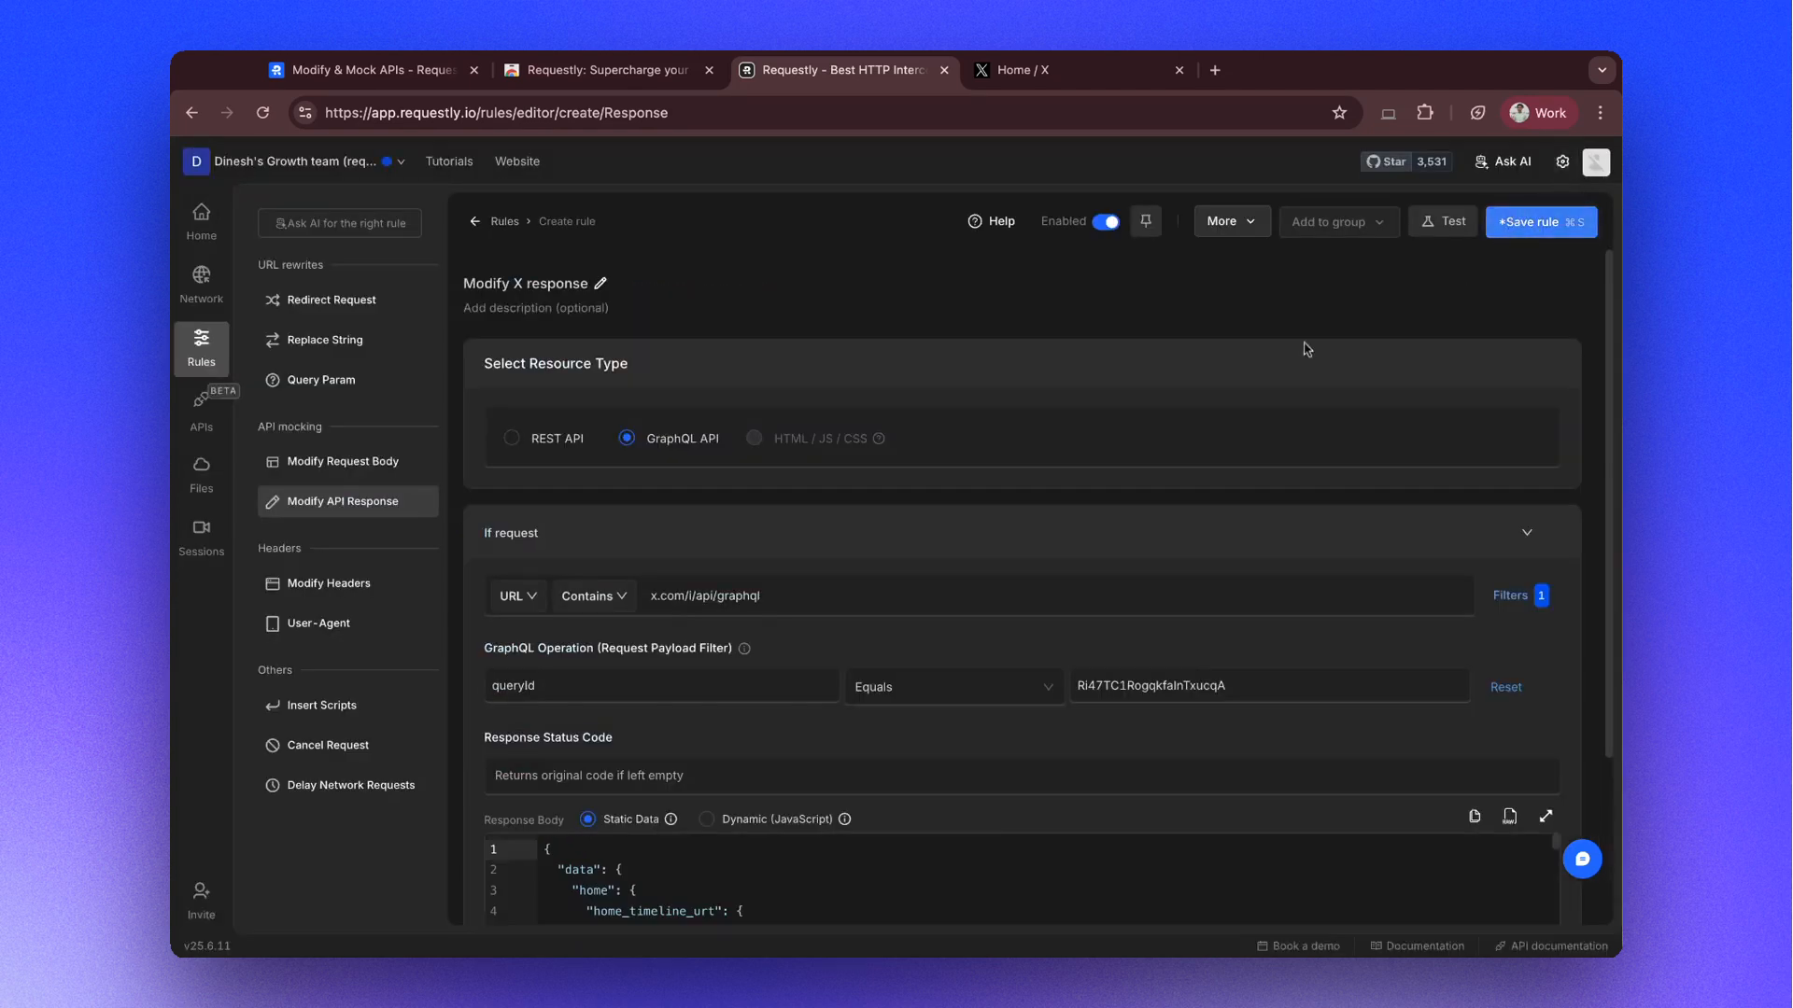
pyautogui.press('super+s')
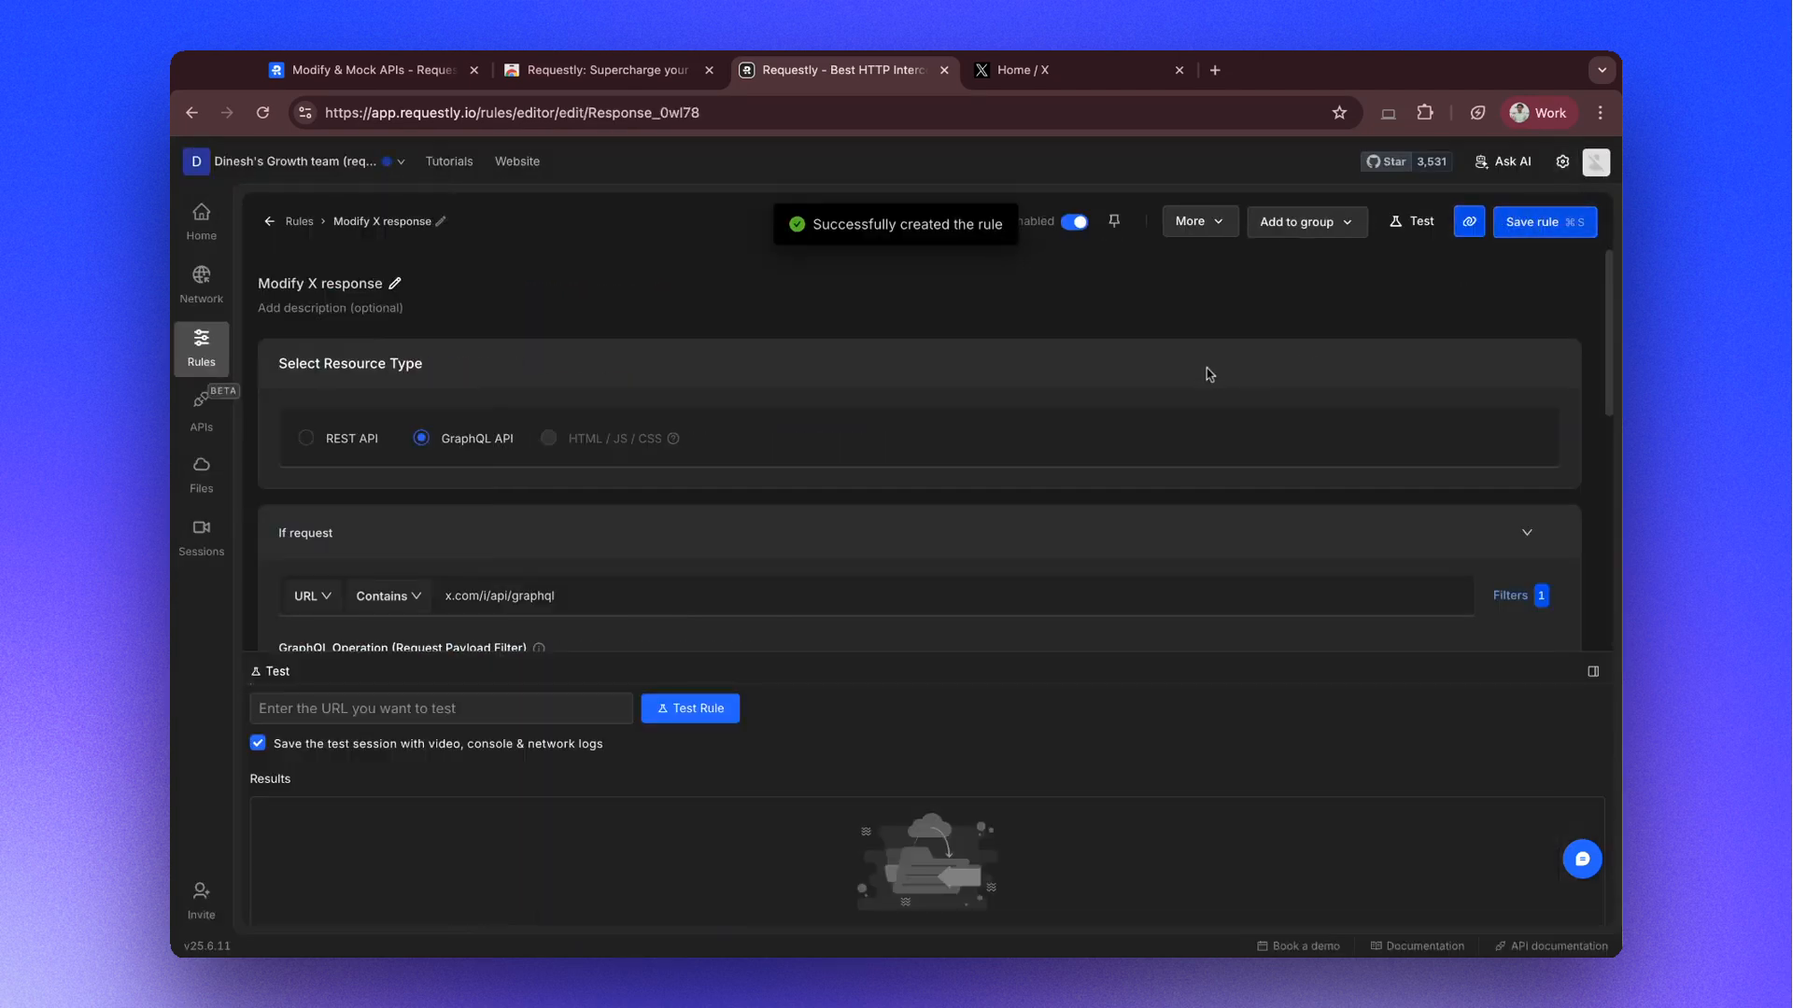
# - Switch to the X tab, reload the home page, close the developer tools and check the tweet texts down the timeline
pyautogui.click(1064, 70)
pyautogui.click(262, 112)
pyautogui.click(1602, 155)
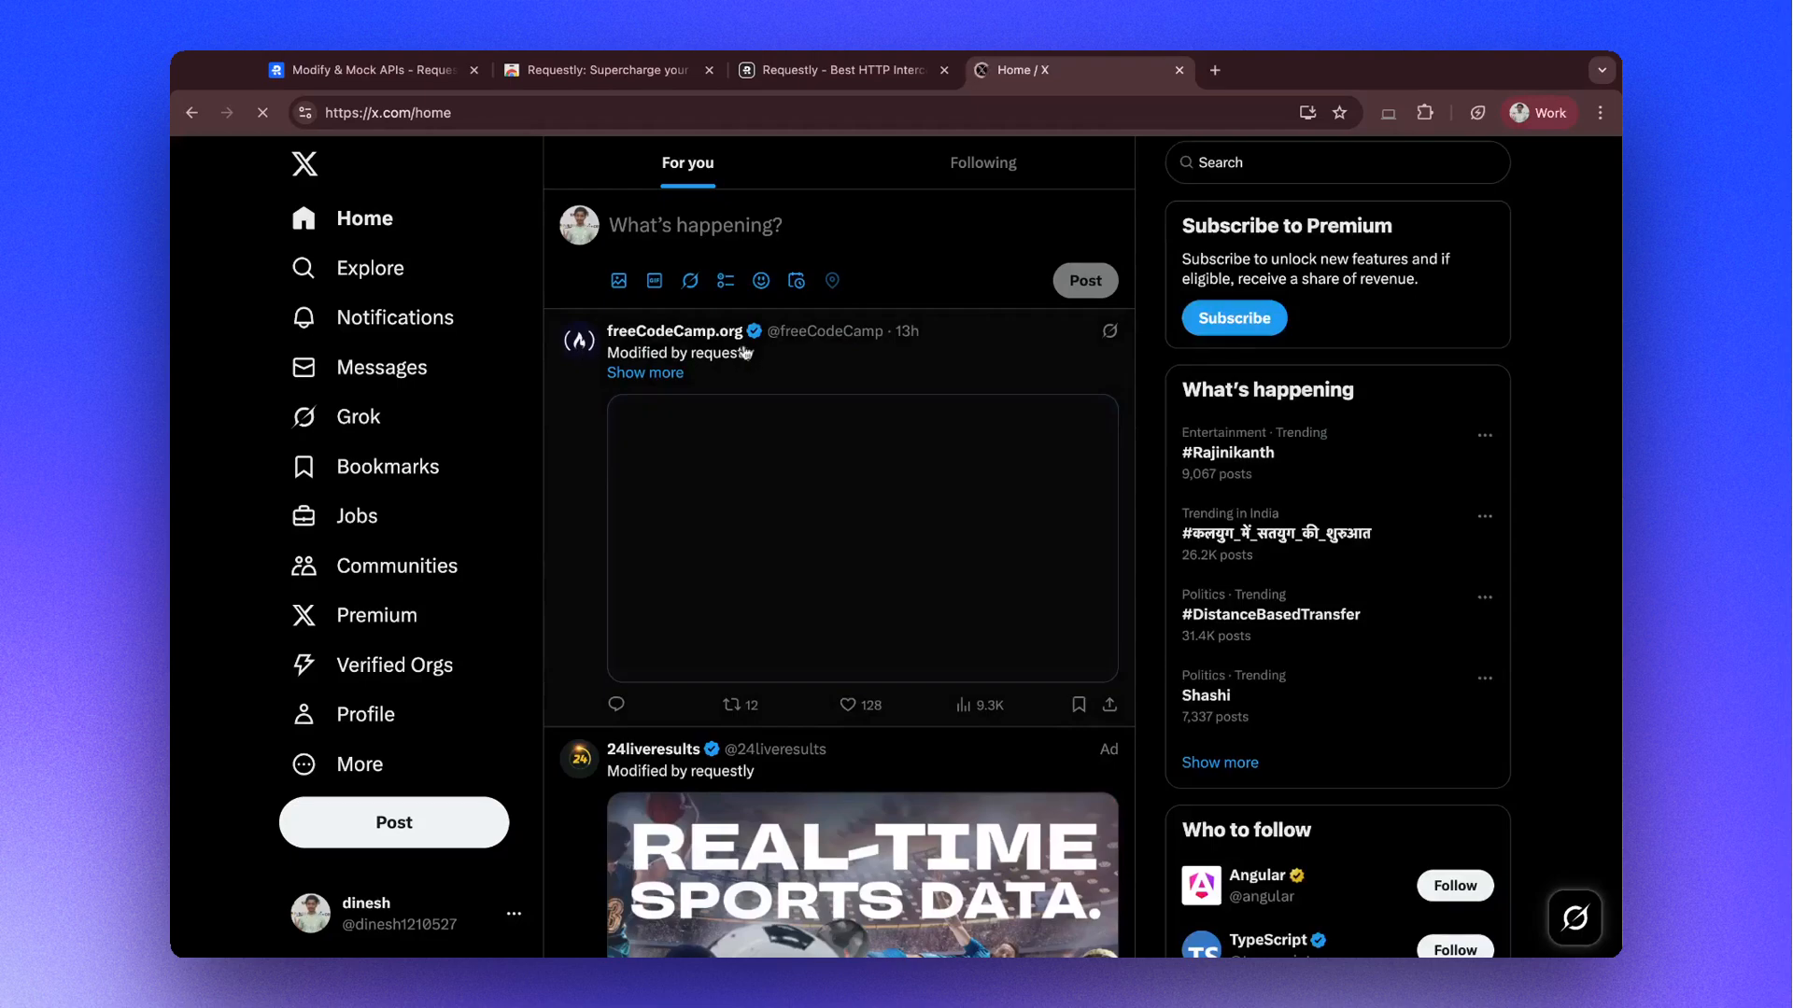
pyautogui.scroll(-8, 752, 366)
pyautogui.scroll(-10, 738, 588)
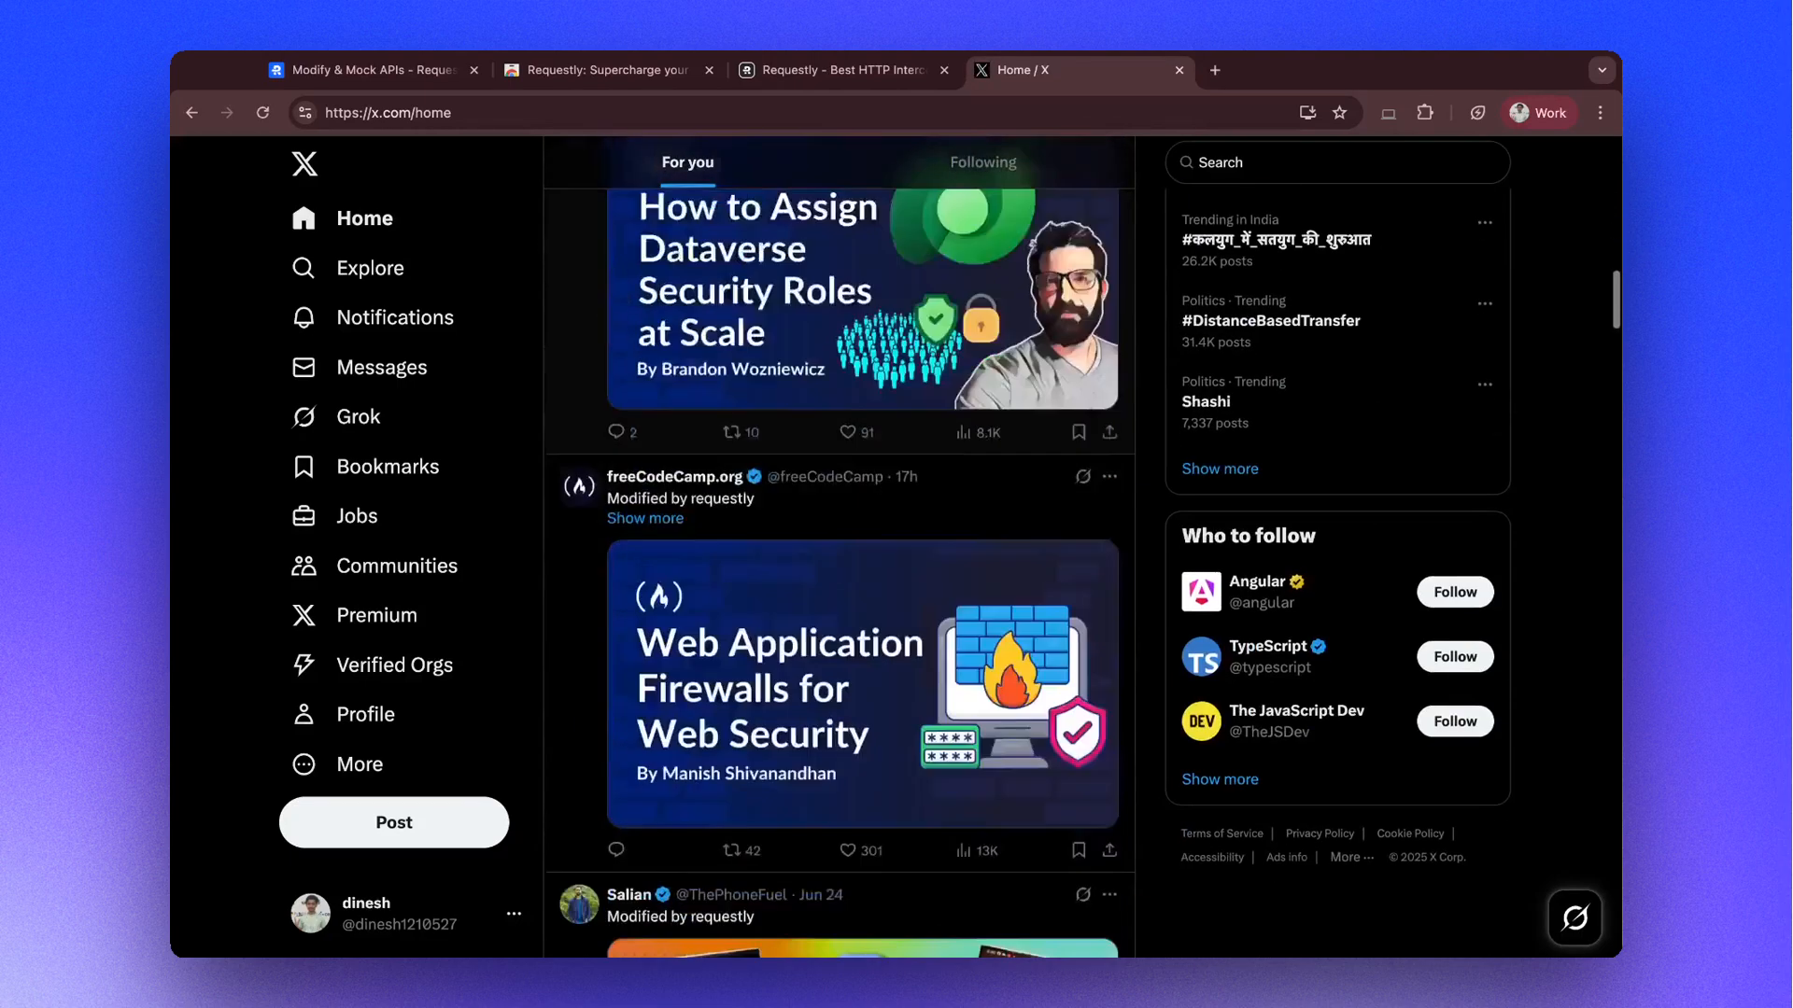